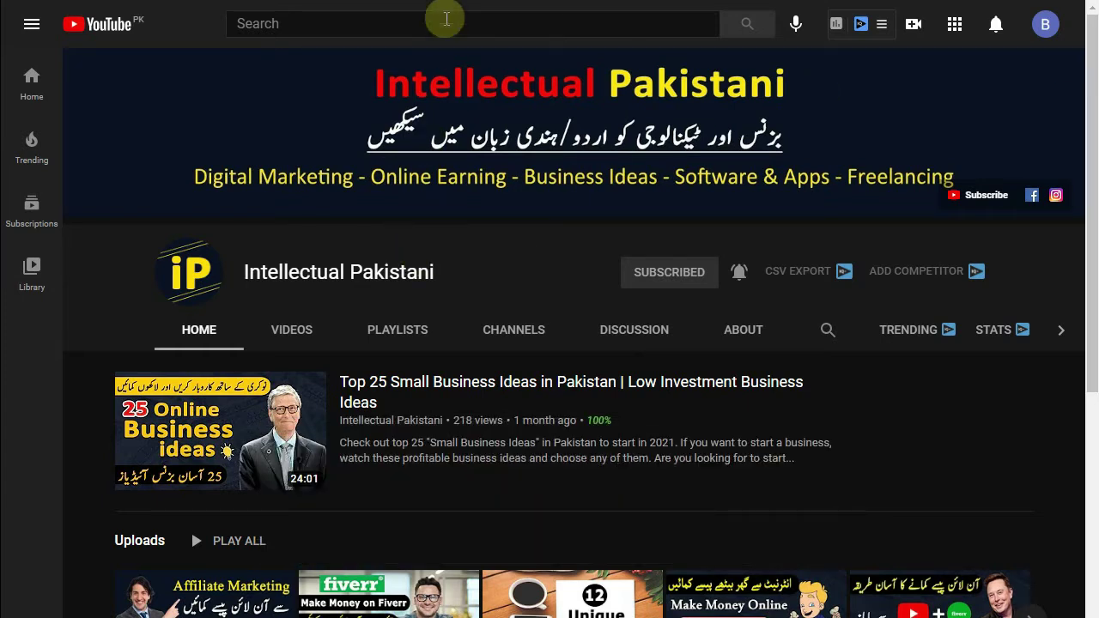
pyautogui.scroll(-2, 1083, 274)
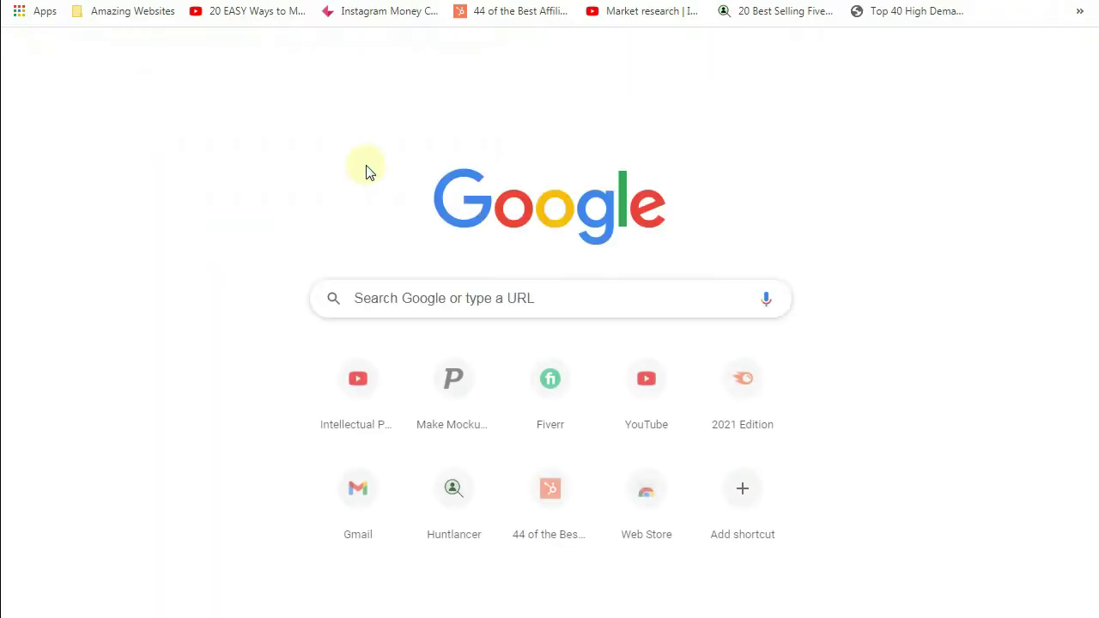
# Step: Search the web for google and open the Google homepage from the results
pyautogui.write('googl')
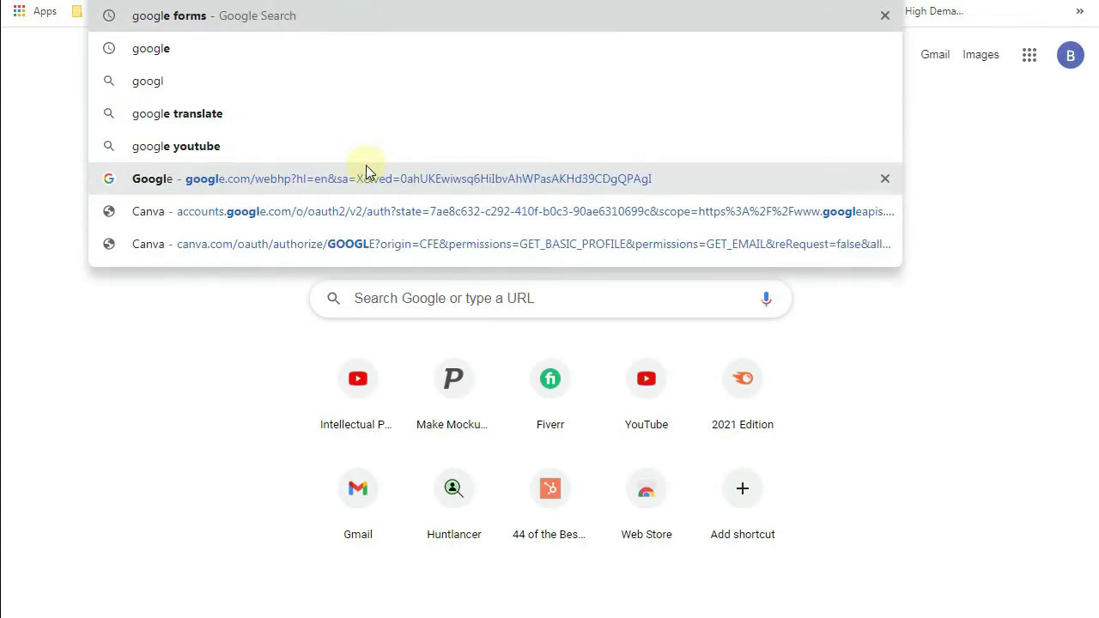
pyautogui.press('Down')
pyautogui.press('Return')
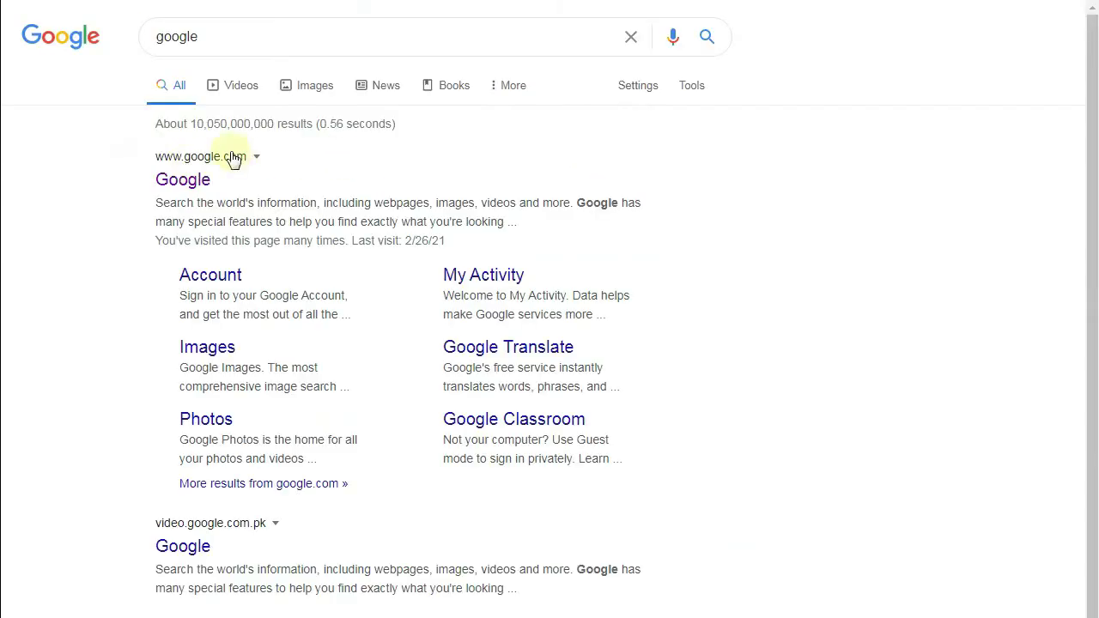
pyautogui.click(179, 182)
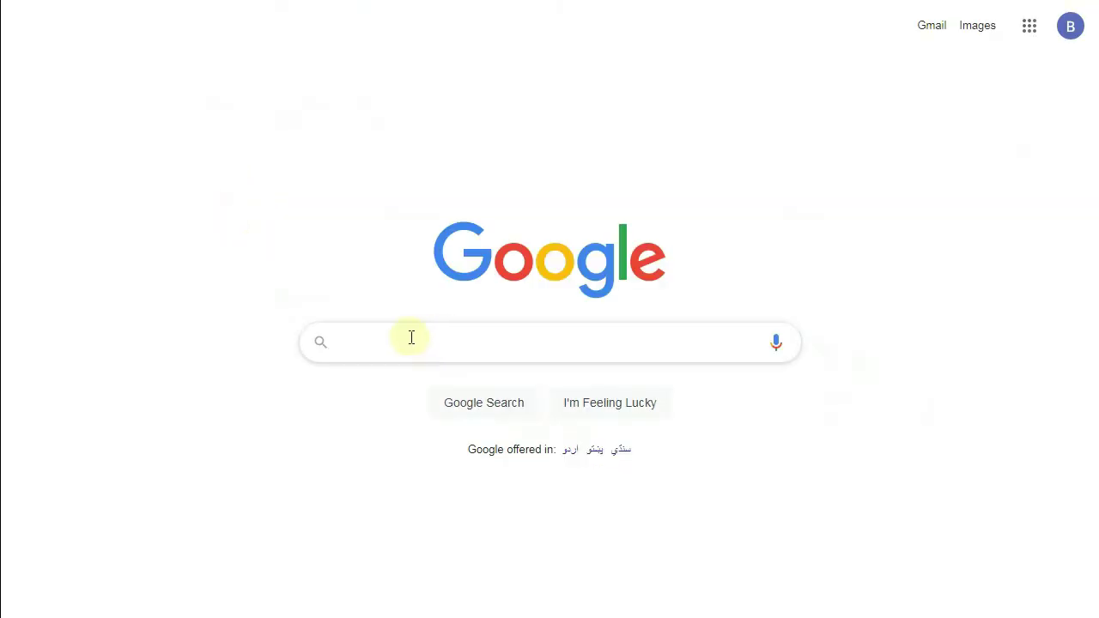
# Step: Search Google for "google keyword planner tool"
pyautogui.write('google key')
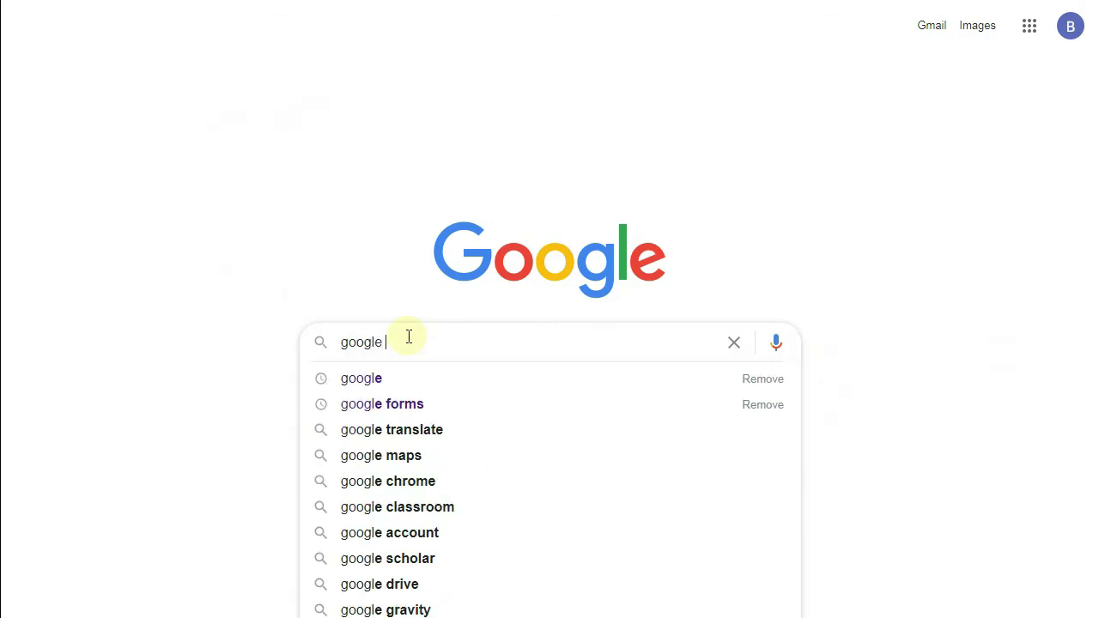
pyautogui.press('Down')
pyautogui.press('Down')
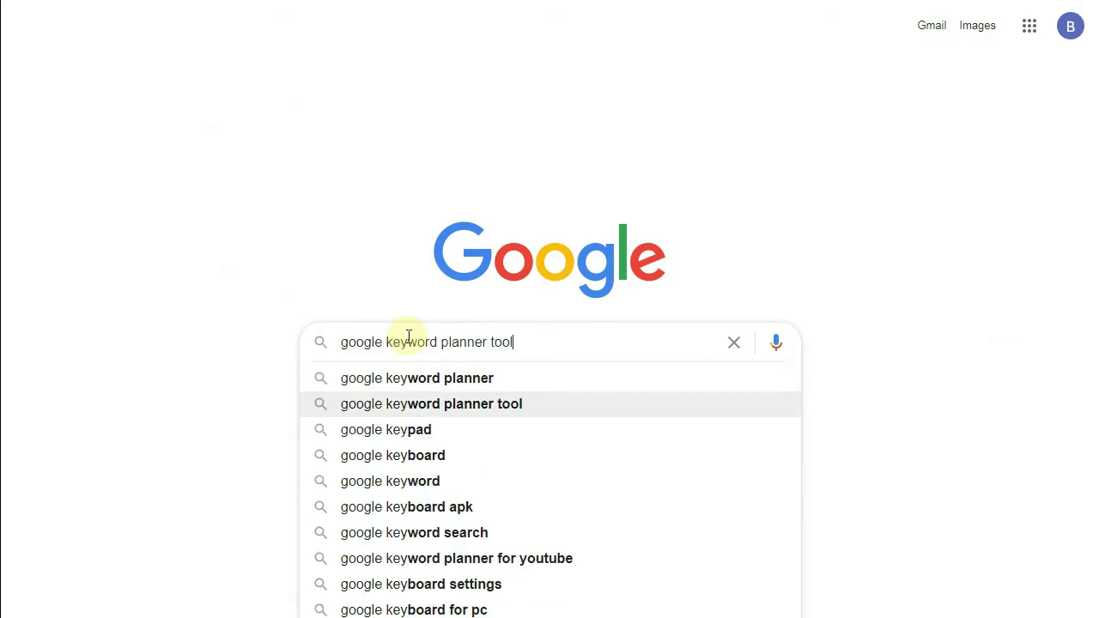
pyautogui.press('Return')
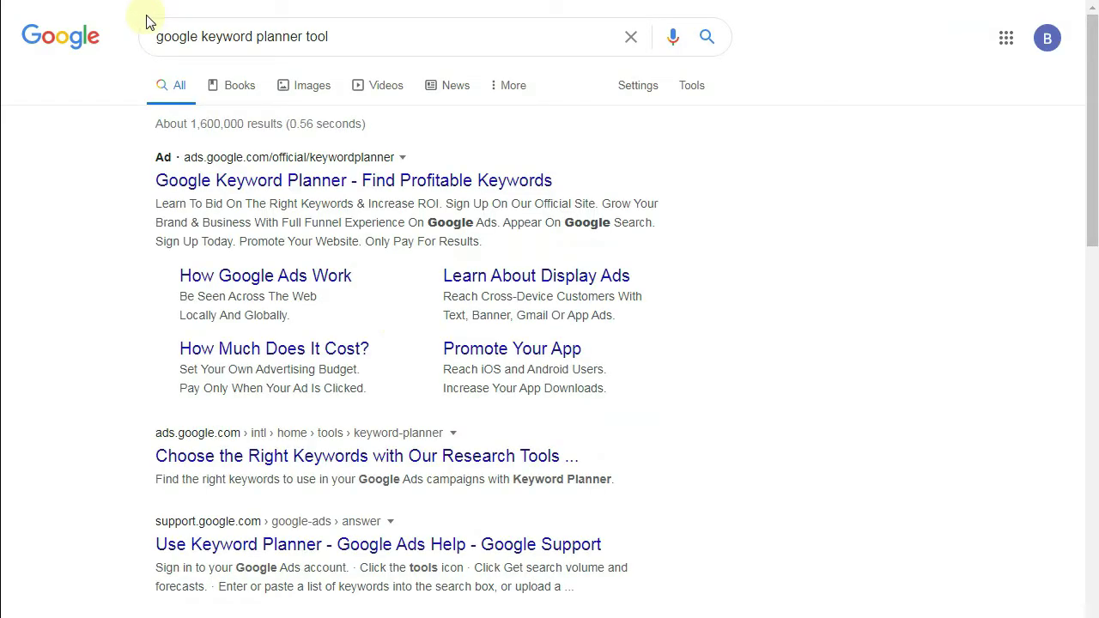
# Step: Open the official Google Ads Keyword Planner page from the search results and dismiss its COVID-19 banner
pyautogui.scroll(-3, 117, 217)
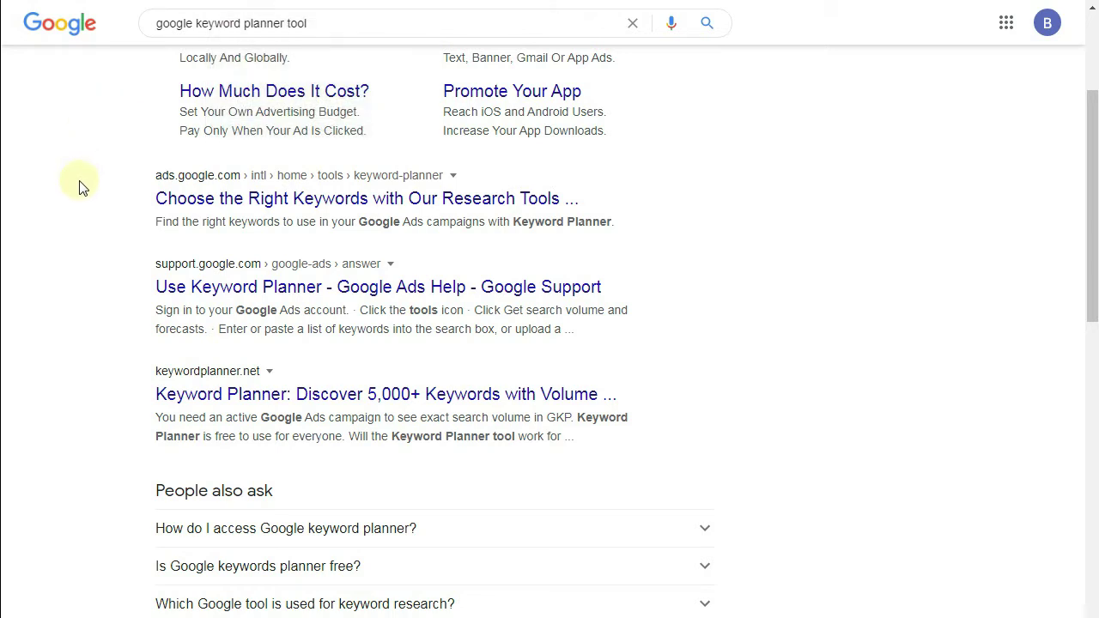
pyautogui.scroll(3, 81, 183)
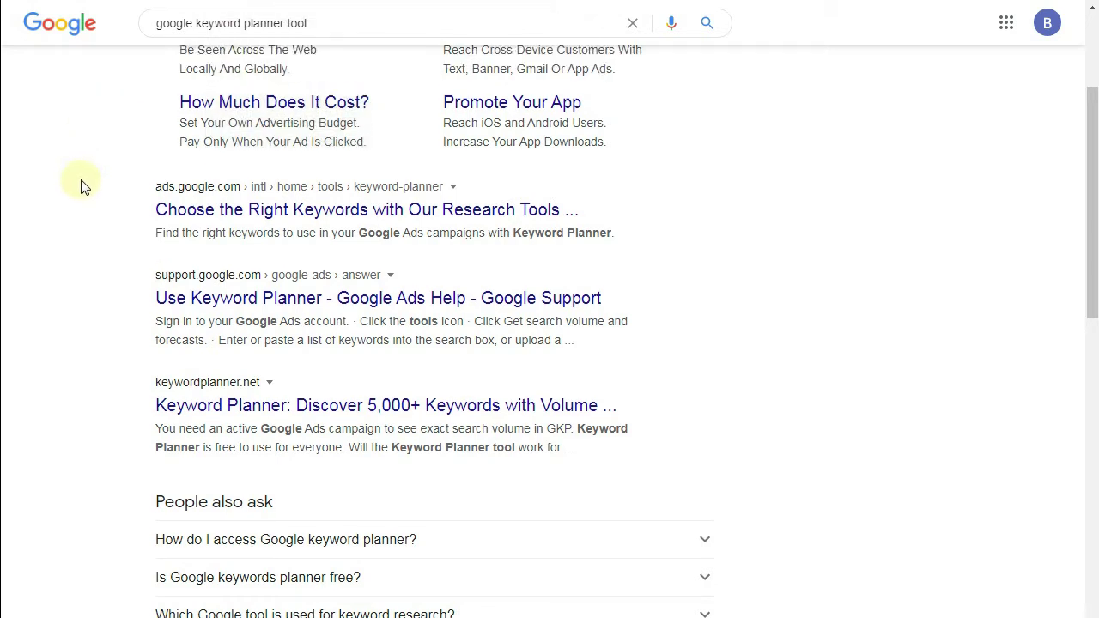
pyautogui.scroll(-3, 81, 183)
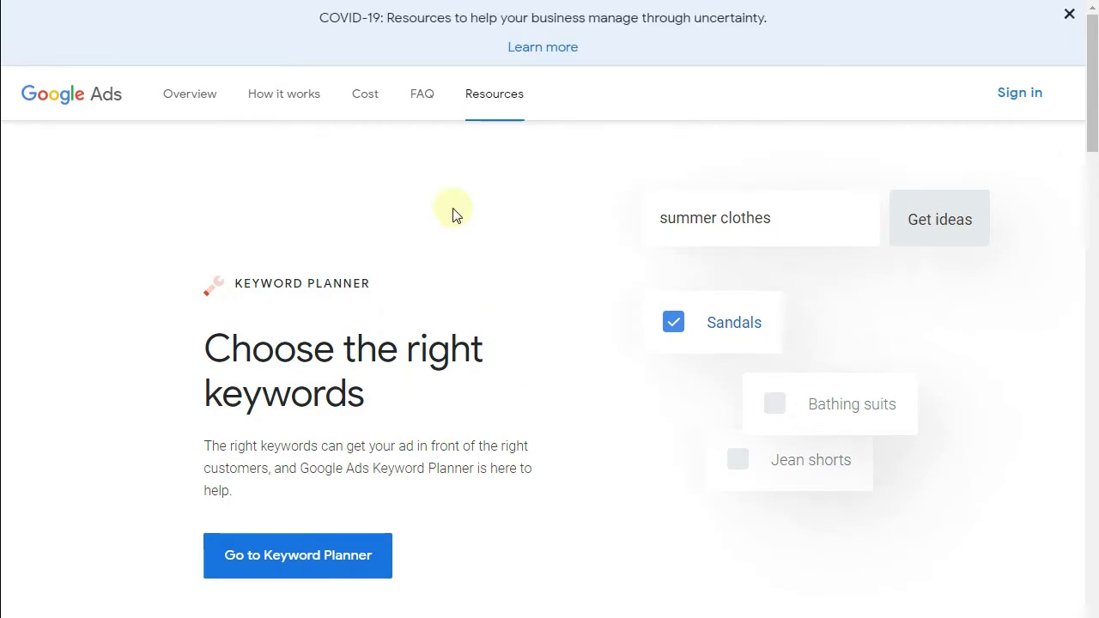
pyautogui.click(1070, 17)
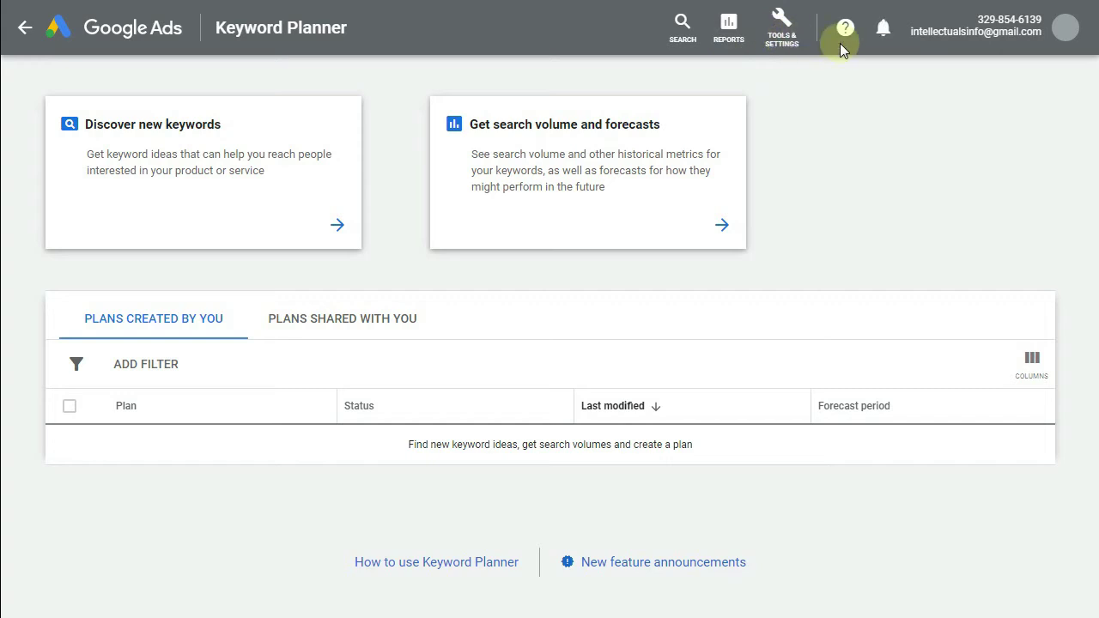
# Step: Look up where Keyword Planner is listed among the Google Ads planning tools
pyautogui.click(791, 50)
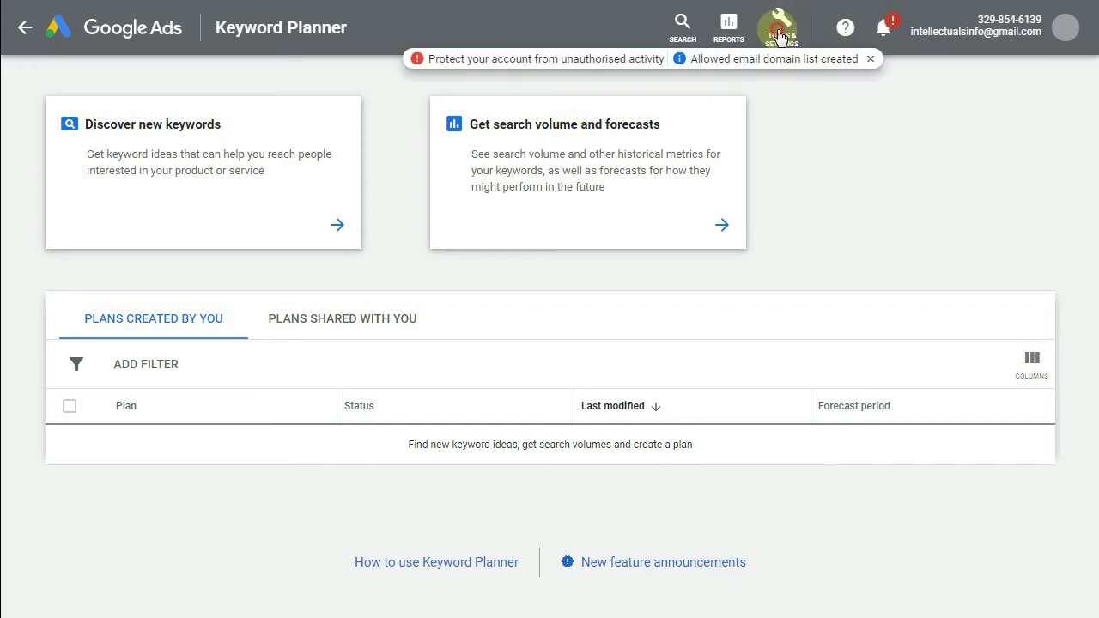
pyautogui.click(779, 36)
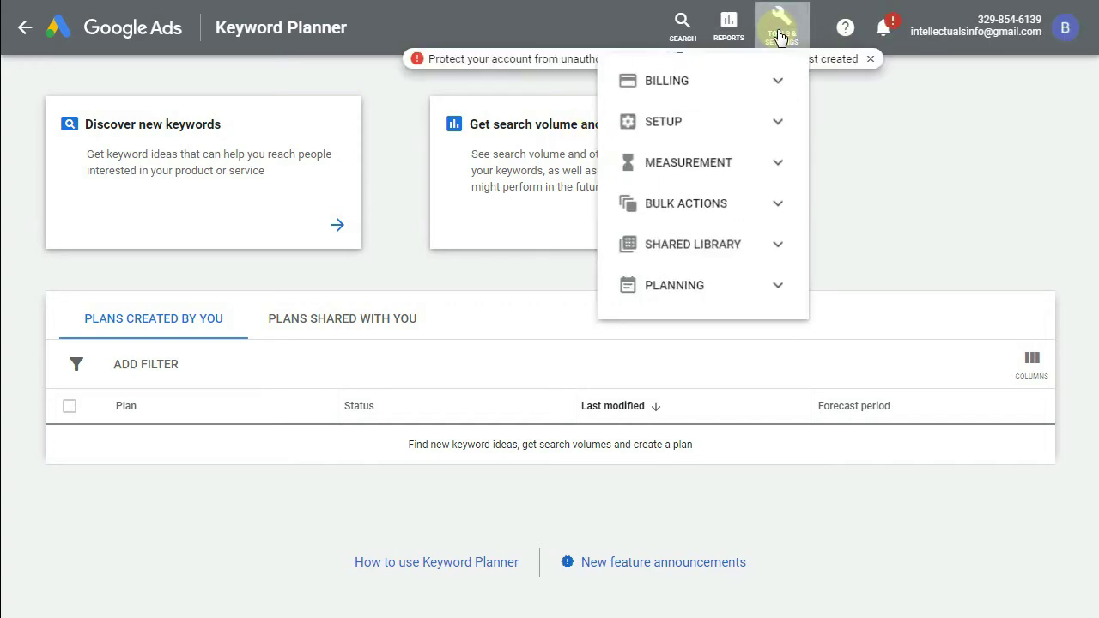
pyautogui.click(761, 296)
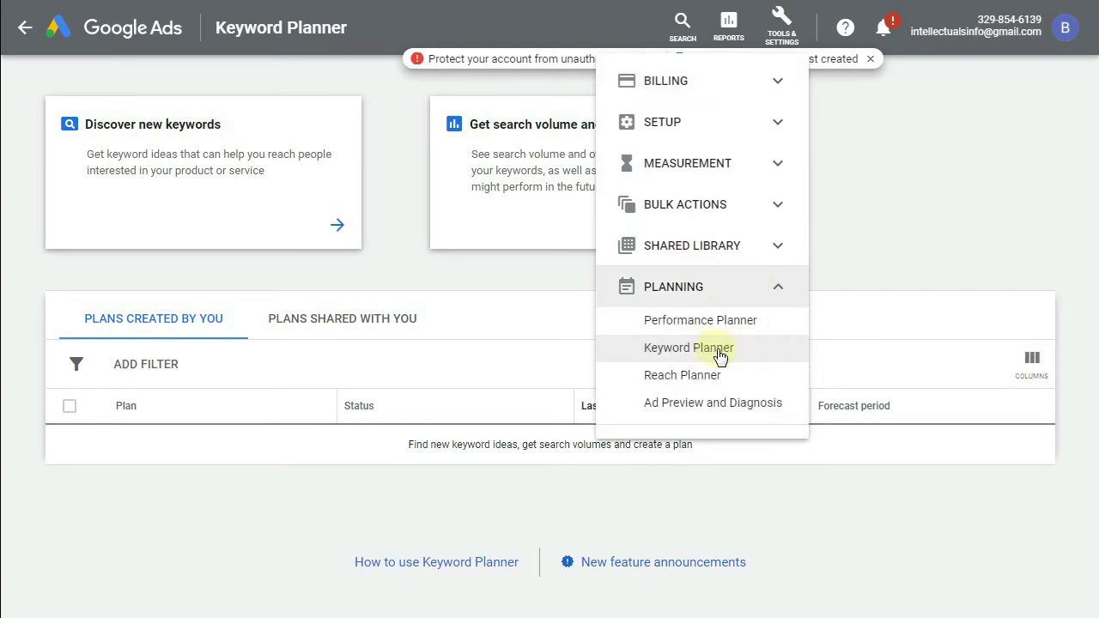
pyautogui.click(371, 258)
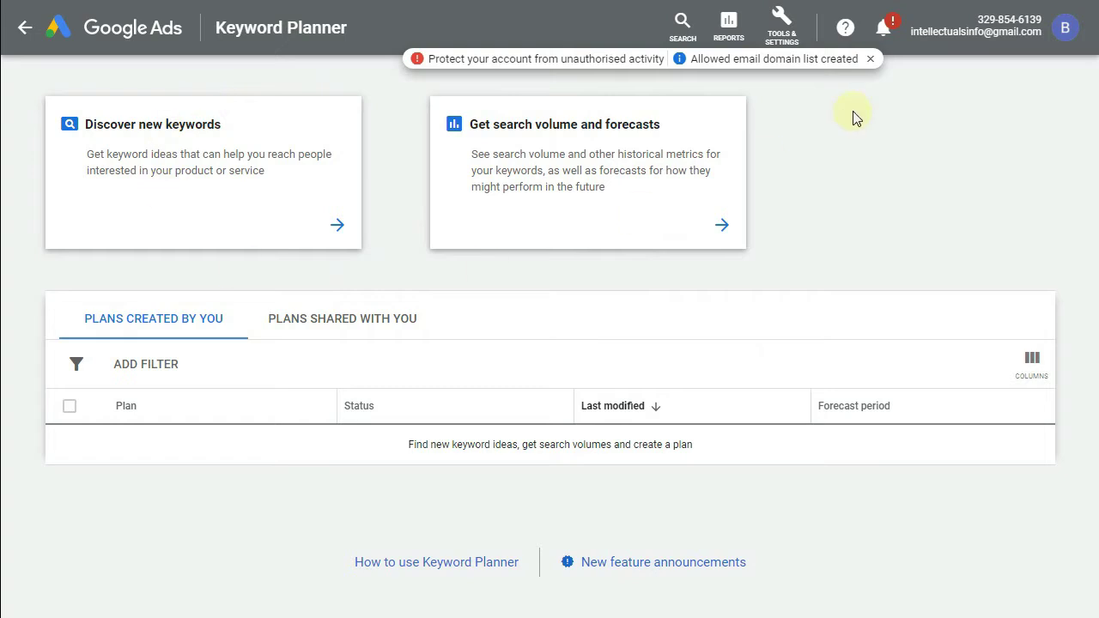
# Step: Dismiss the account notifications and start discovering new keywords
pyautogui.click(872, 60)
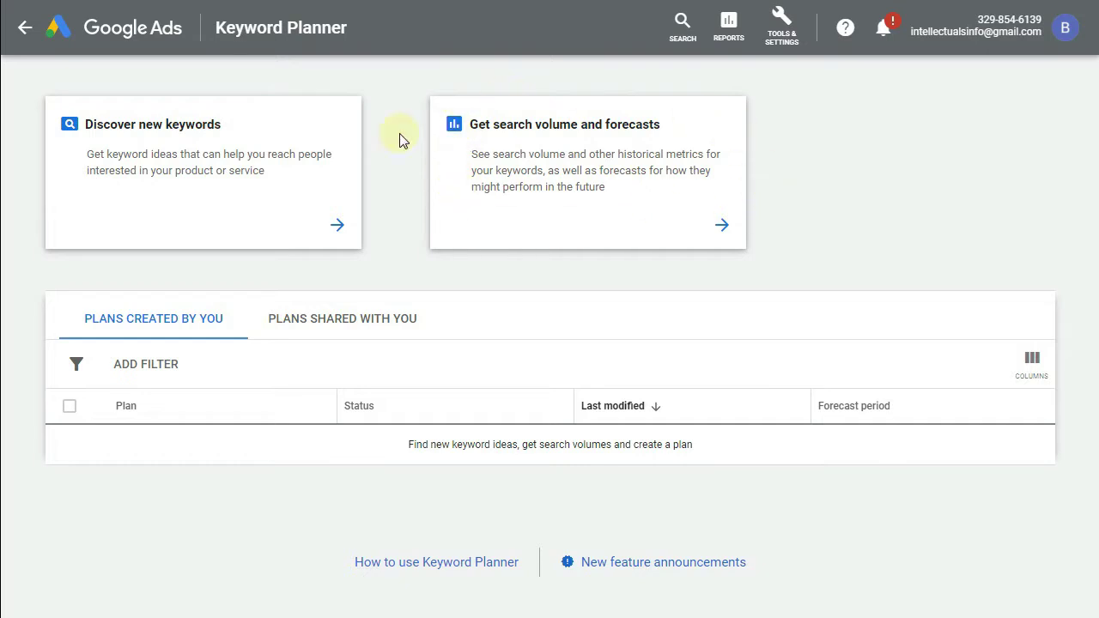
pyautogui.click(120, 132)
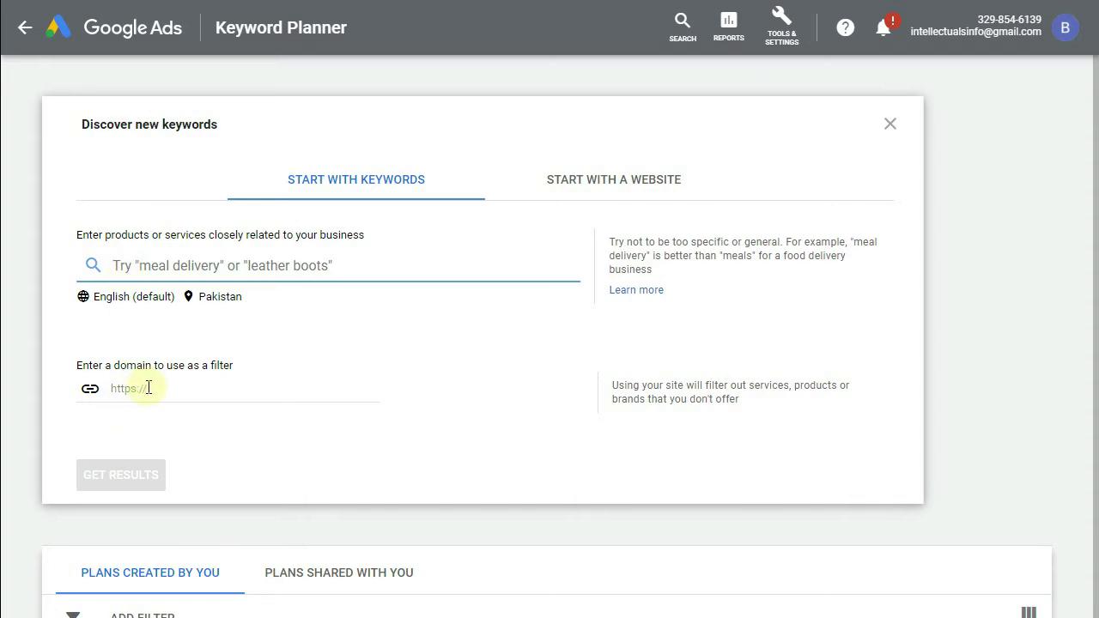
# Step: Remove Pakistan from the targeted locations so the keyword search covers all locations
pyautogui.click(222, 301)
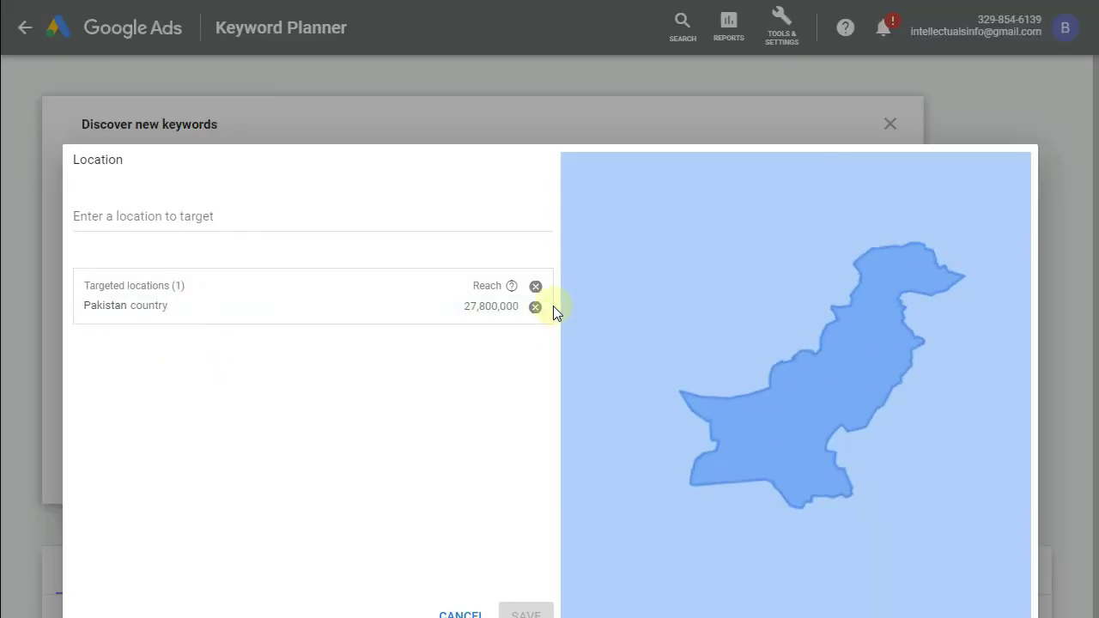
pyautogui.click(538, 307)
pyautogui.click(524, 611)
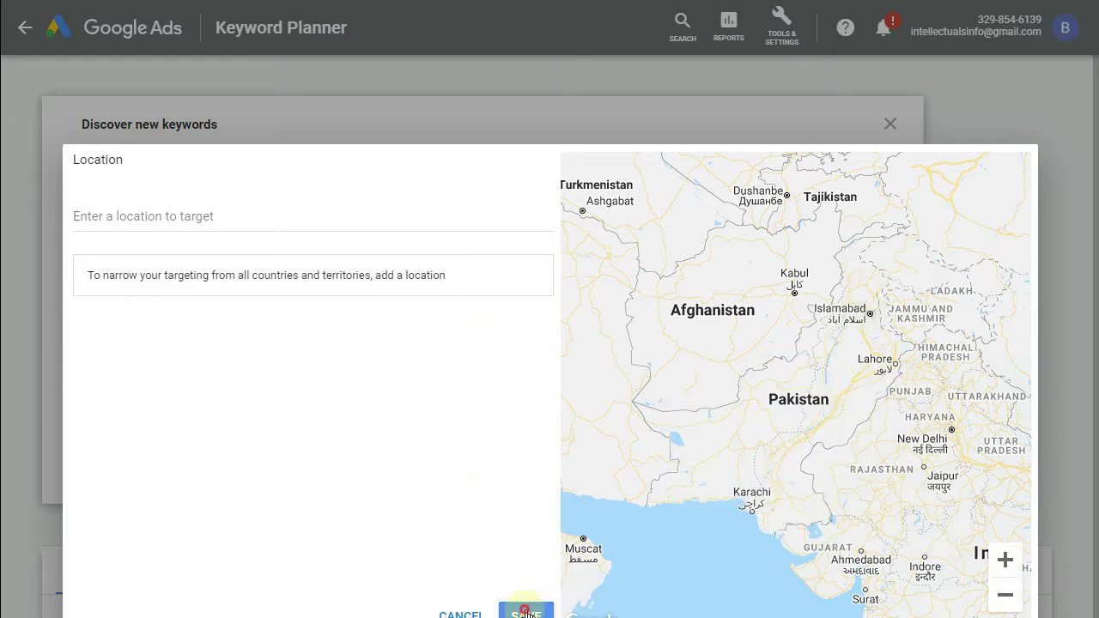
# Step: Get keyword ideas for "weight loss"
pyautogui.click(262, 266)
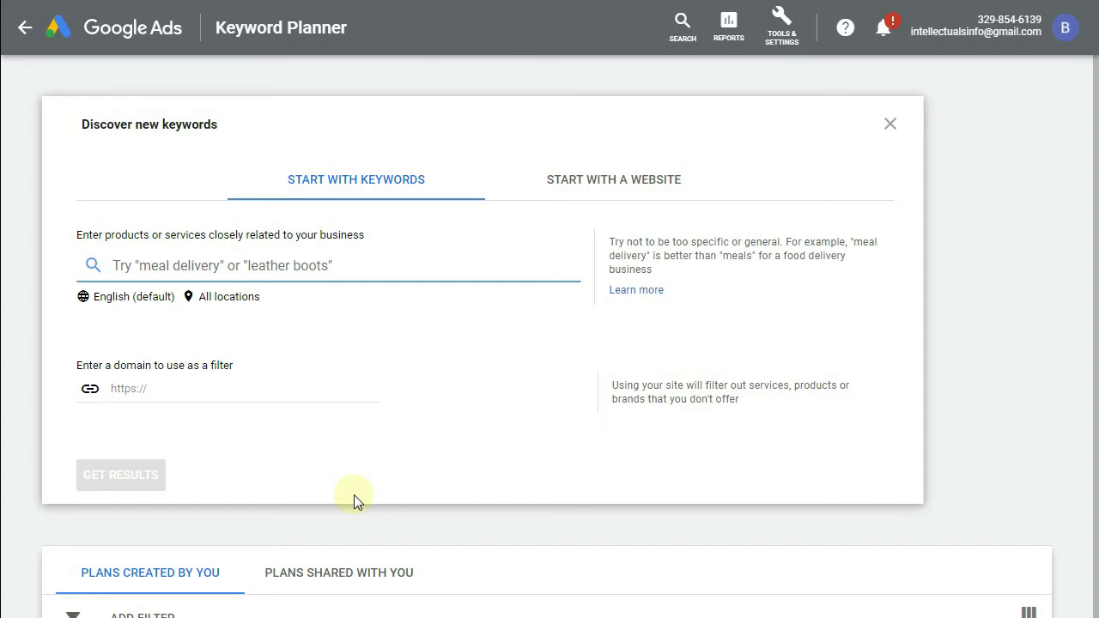
pyautogui.write('weight loss')
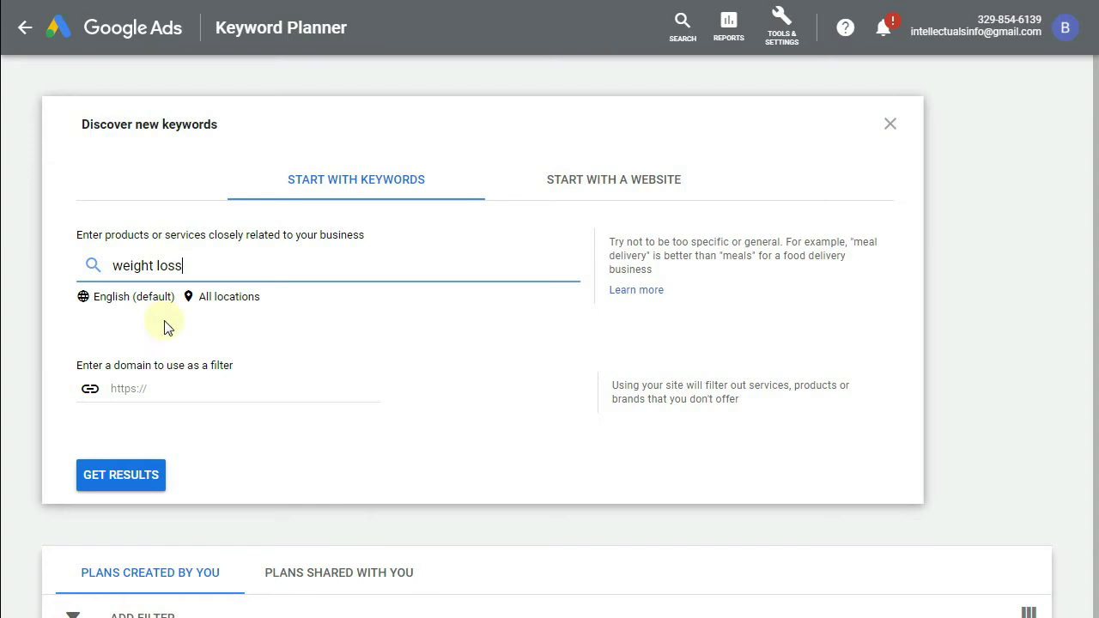
pyautogui.click(120, 482)
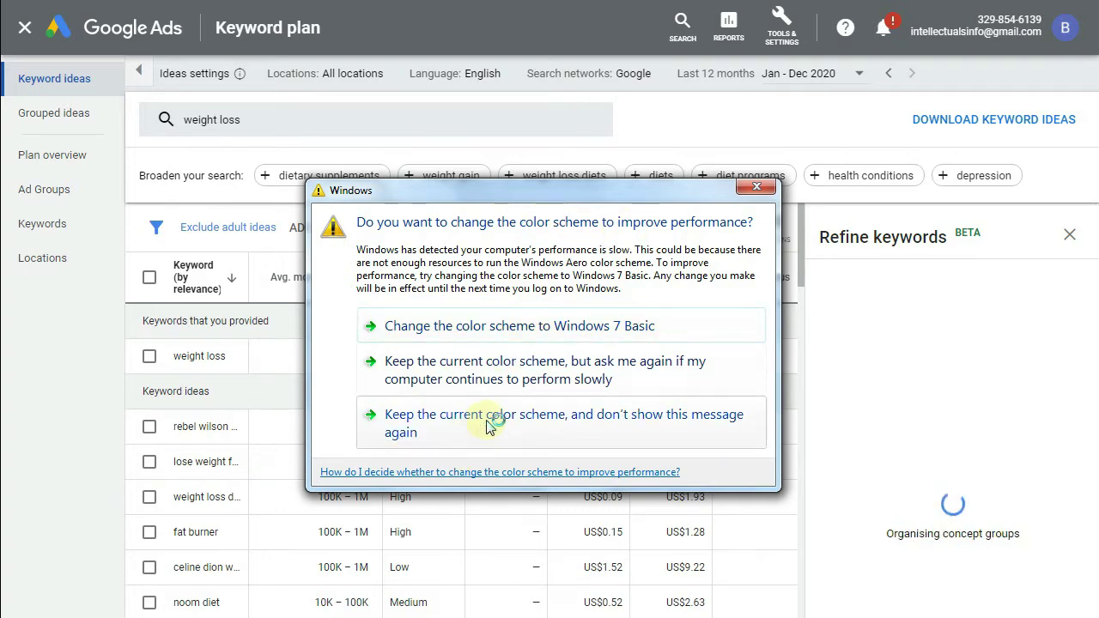
# Step: Keep the current Windows color scheme without being asked again, and close the keyword refinement pane
pyautogui.click(582, 424)
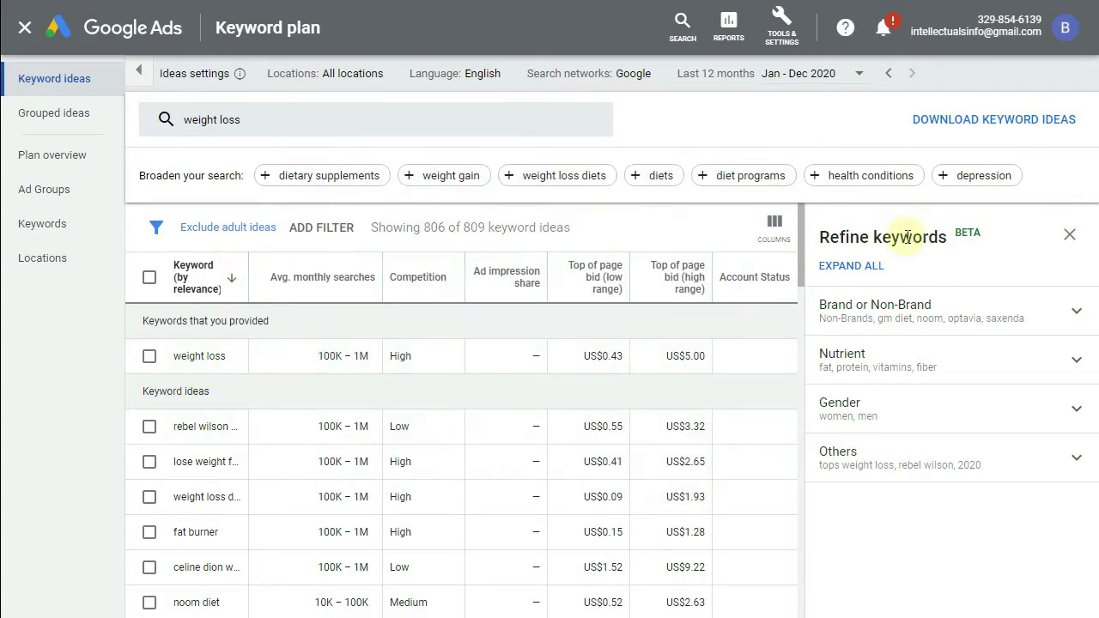
pyautogui.click(1066, 245)
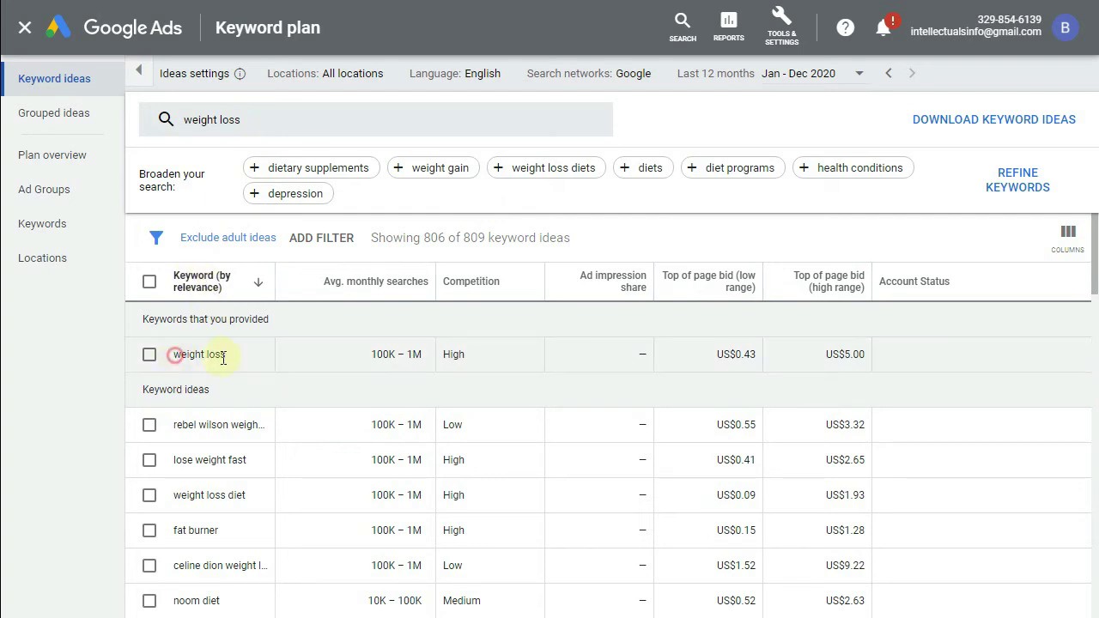
# Step: Widen the Keyword column of the results table so the full keyword names fit
pyautogui.moveTo(176, 357); pyautogui.dragTo(883, 357)
pyautogui.click(122, 363)
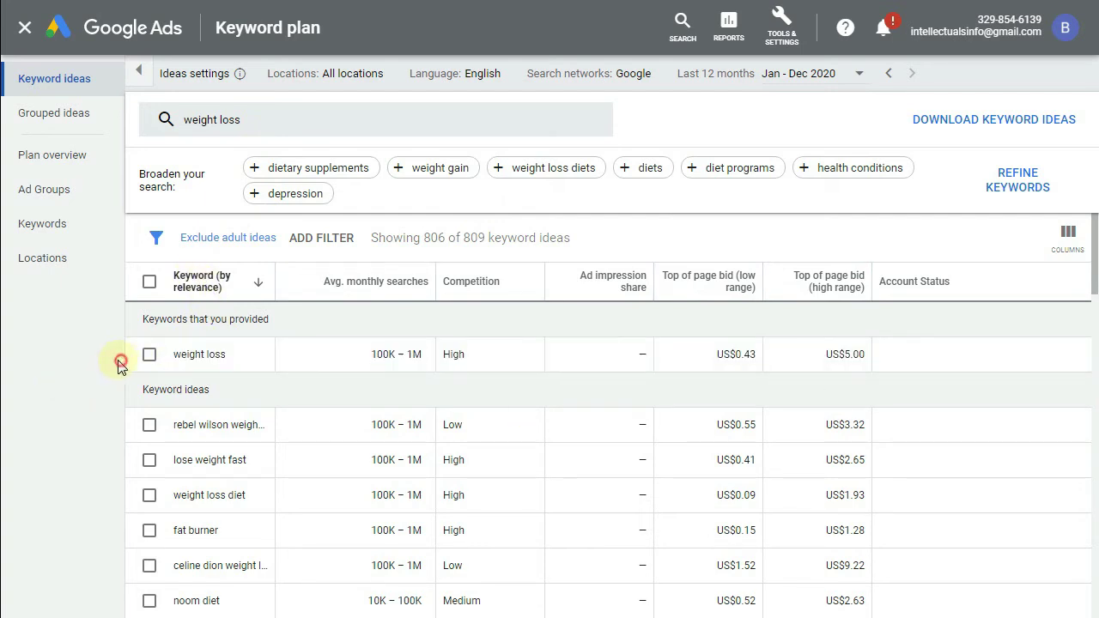
pyautogui.scroll(-1, 186, 395)
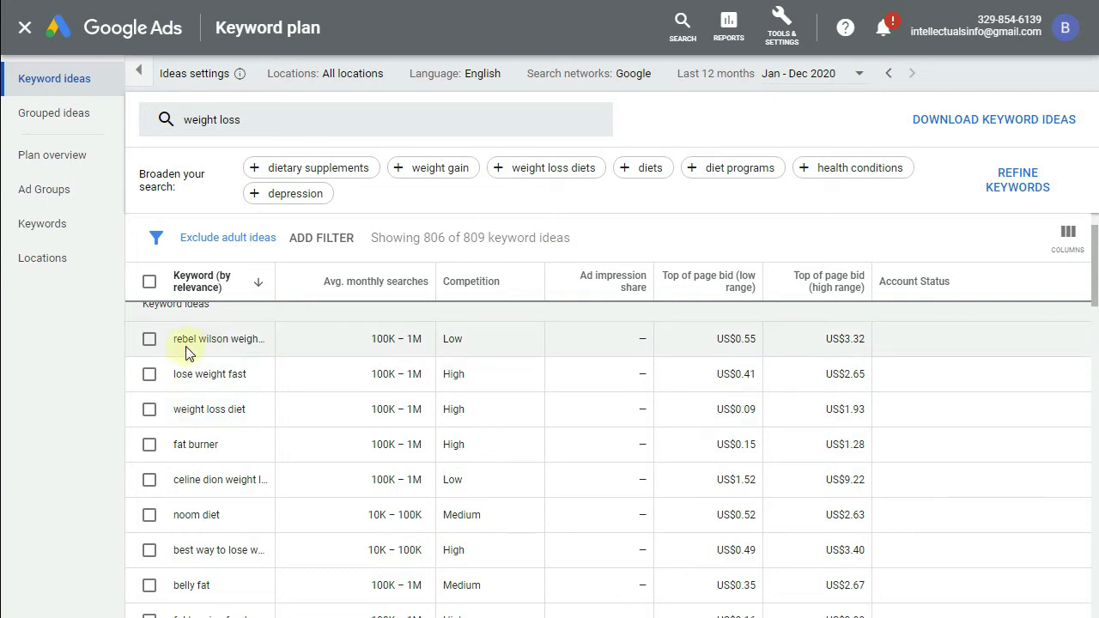
pyautogui.moveTo(277, 275); pyautogui.dragTo(317, 277)
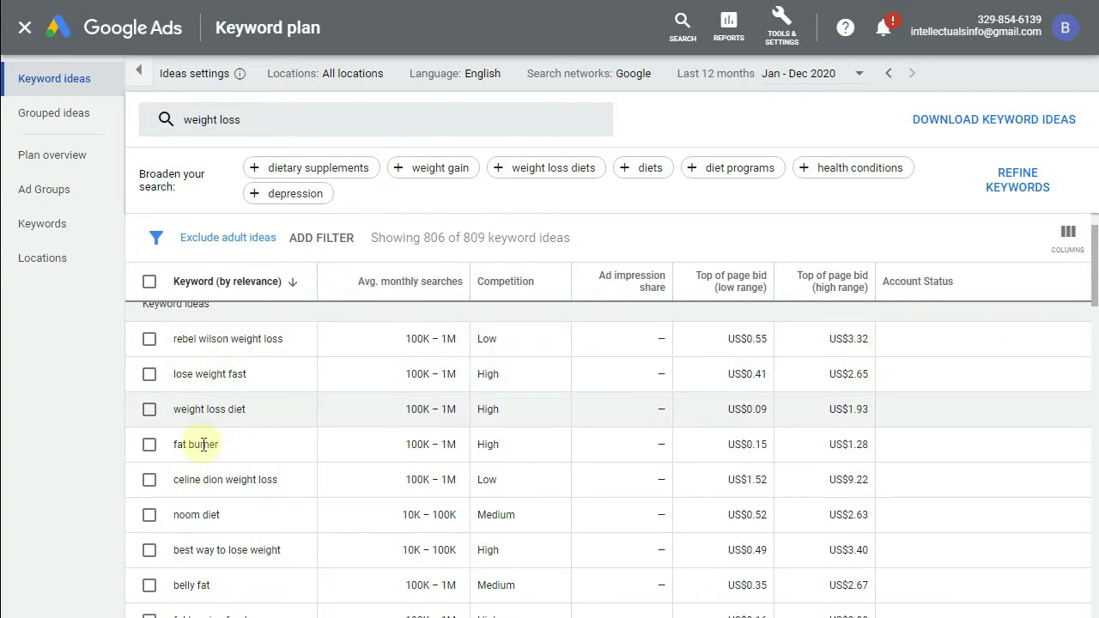
# Step: Examine the weight loss keyword ideas, comparing their average monthly searches, competition and top of page bids
pyautogui.scroll(-7, 203, 450)
pyautogui.scroll(7, 203, 457)
pyautogui.moveTo(366, 292)
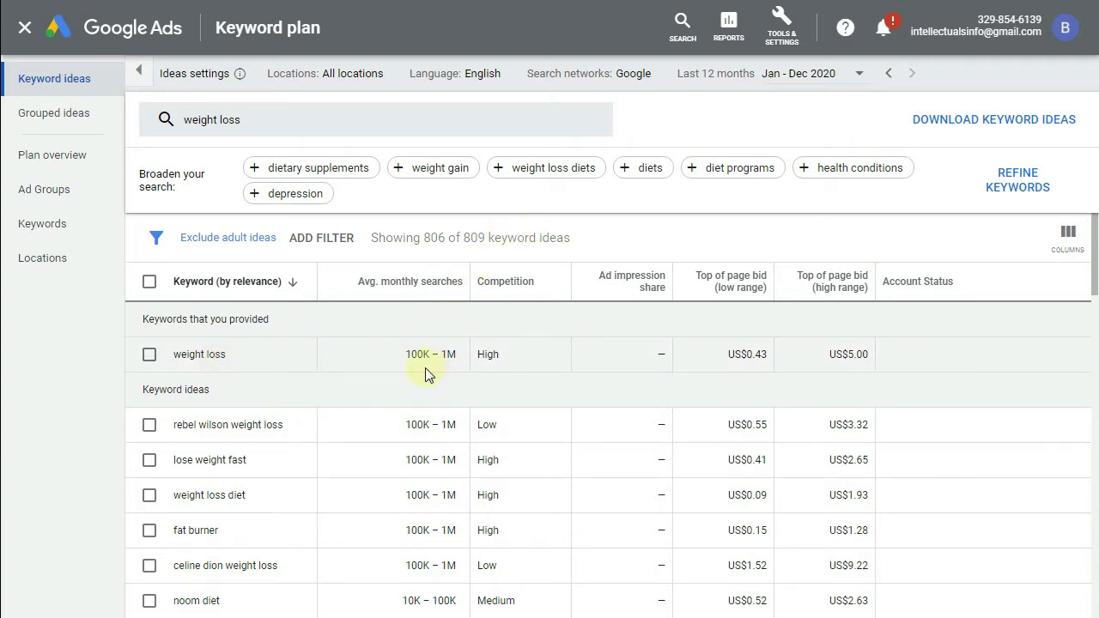
pyautogui.scroll(-2, 426, 368)
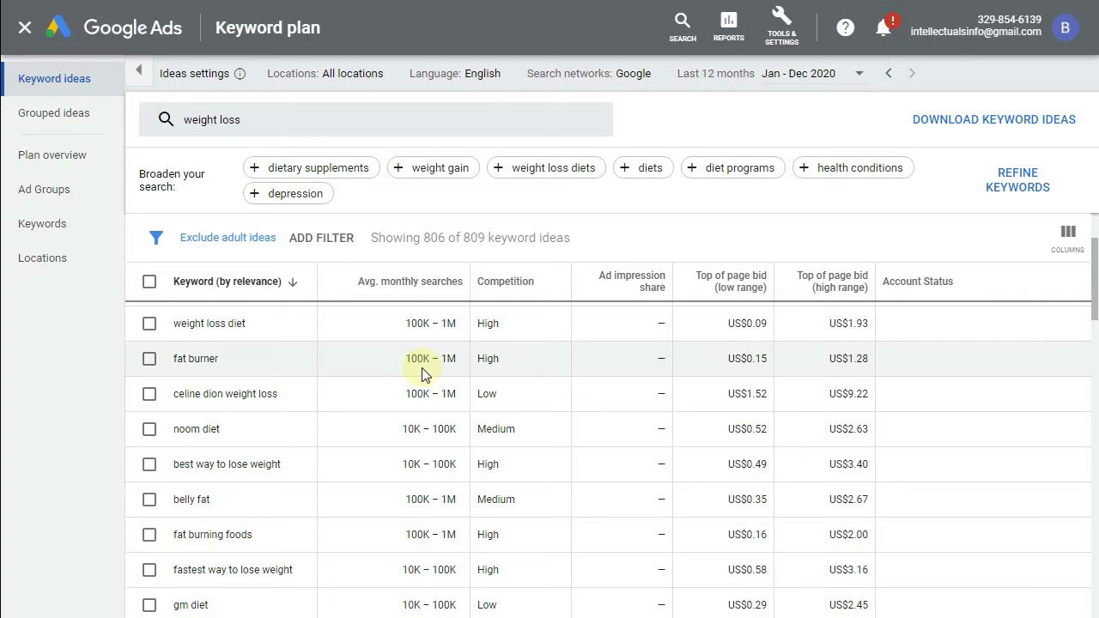
pyautogui.scroll(2, 421, 375)
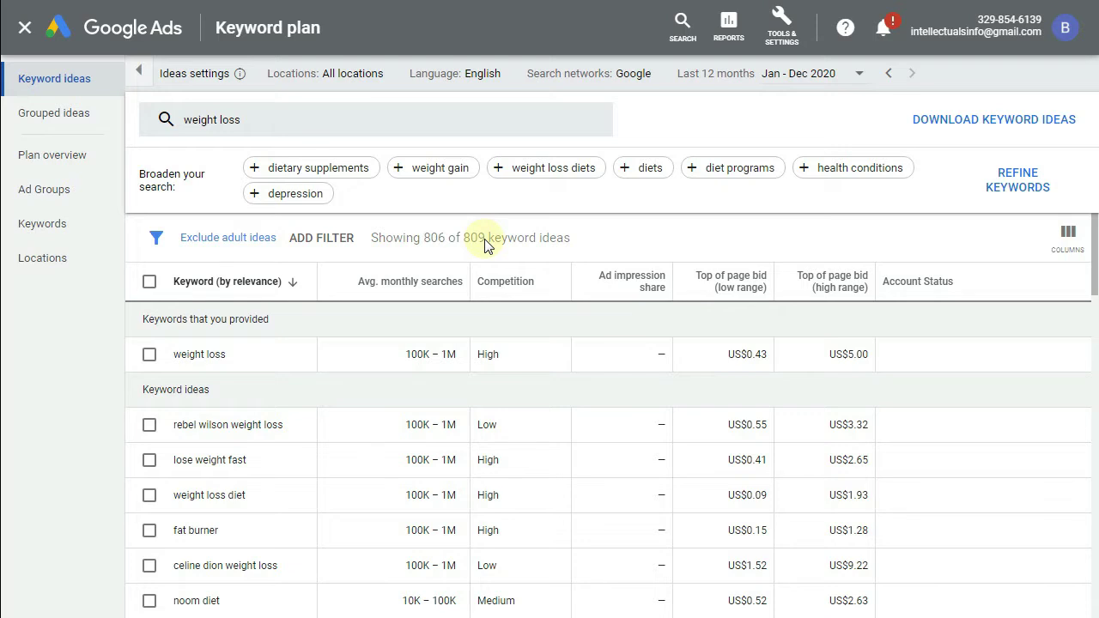
pyautogui.scroll(-1, 485, 246)
pyautogui.scroll(1, 486, 246)
pyautogui.click(862, 242)
pyautogui.scroll(-1, 863, 292)
pyautogui.scroll(1, 820, 371)
pyautogui.scroll(-2, 515, 404)
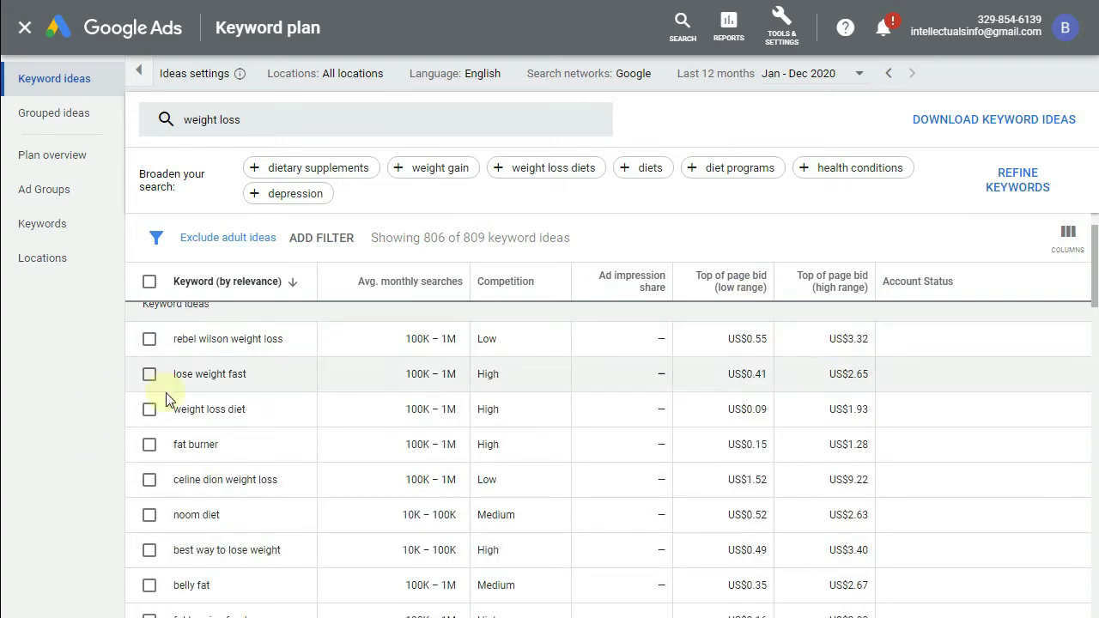
pyautogui.scroll(2, 150, 335)
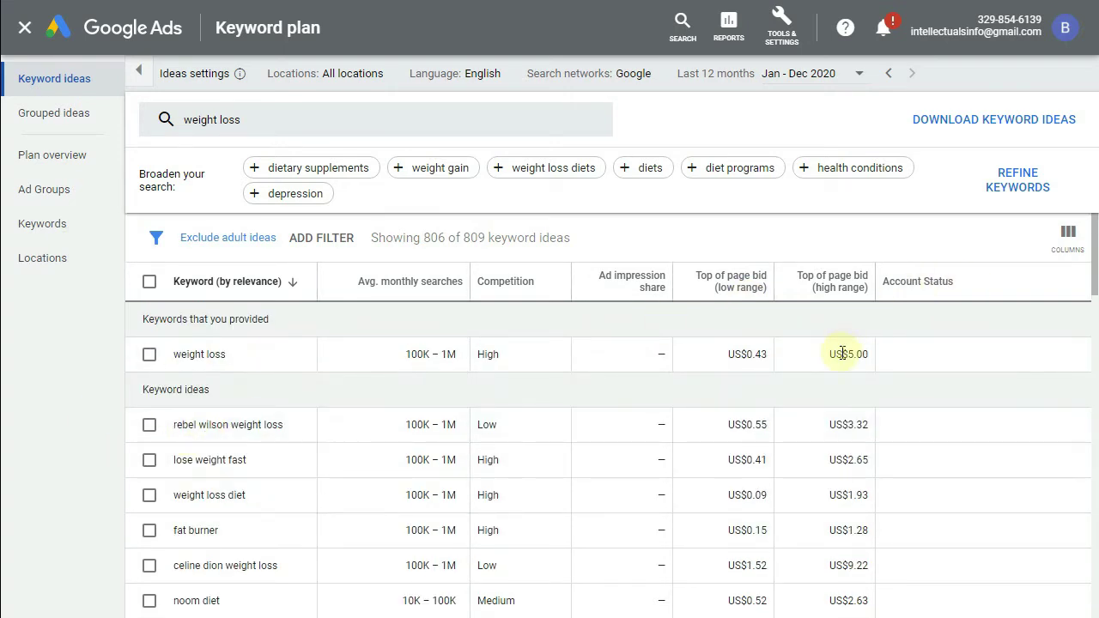
pyautogui.scroll(-1, 843, 356)
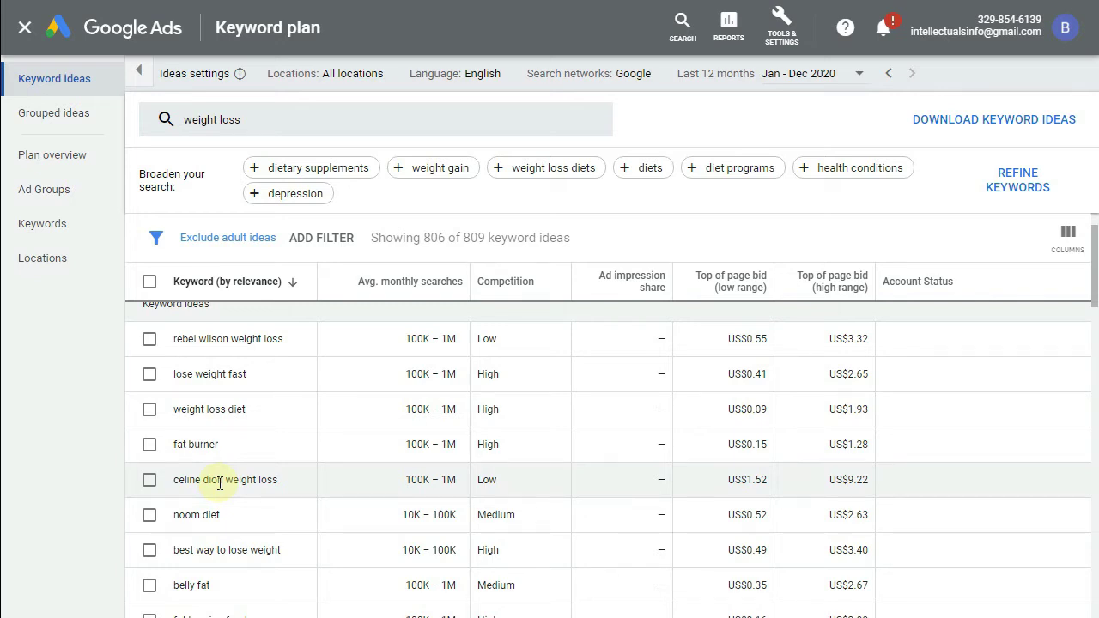
pyautogui.scroll(1, 220, 483)
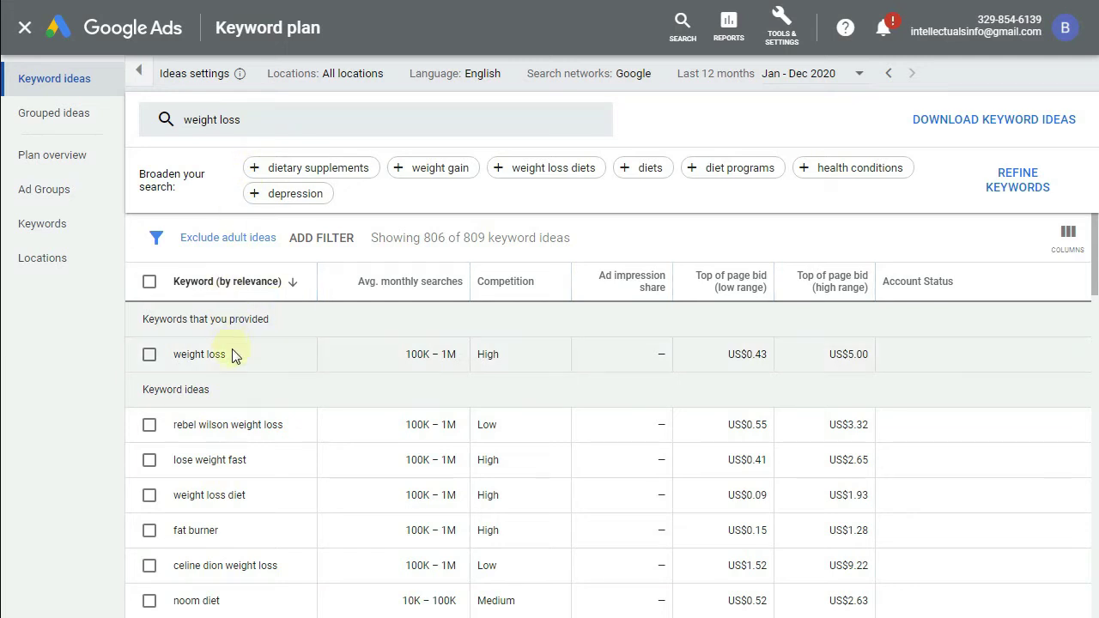
pyautogui.moveTo(407, 286)
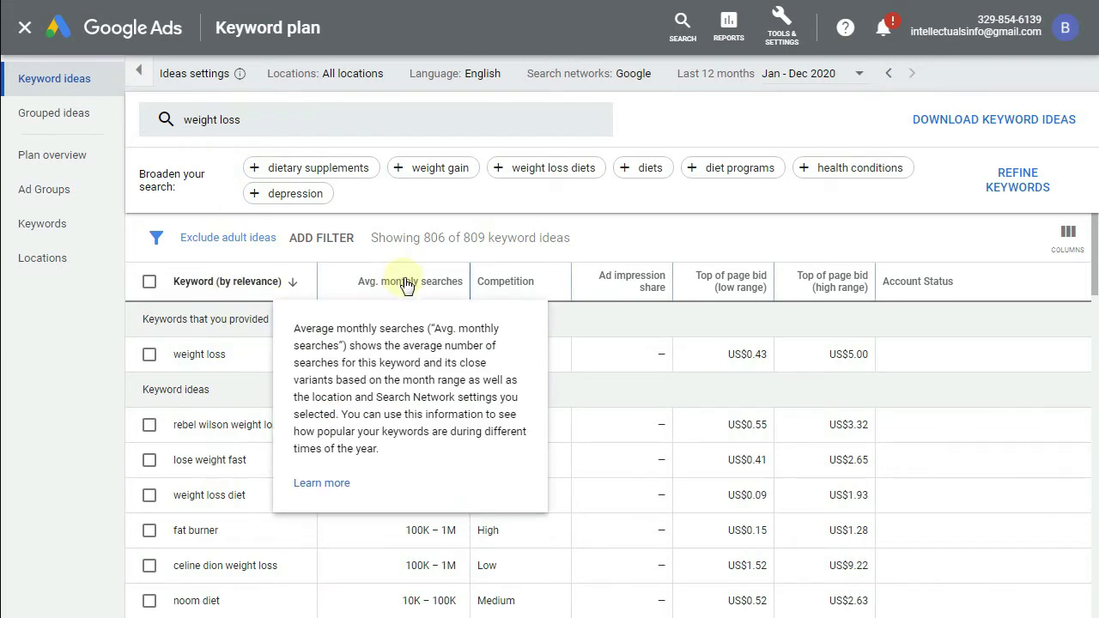
# Step: Change the targeted location of the keyword ideas from all locations to the country India and save it
pyautogui.click(393, 76)
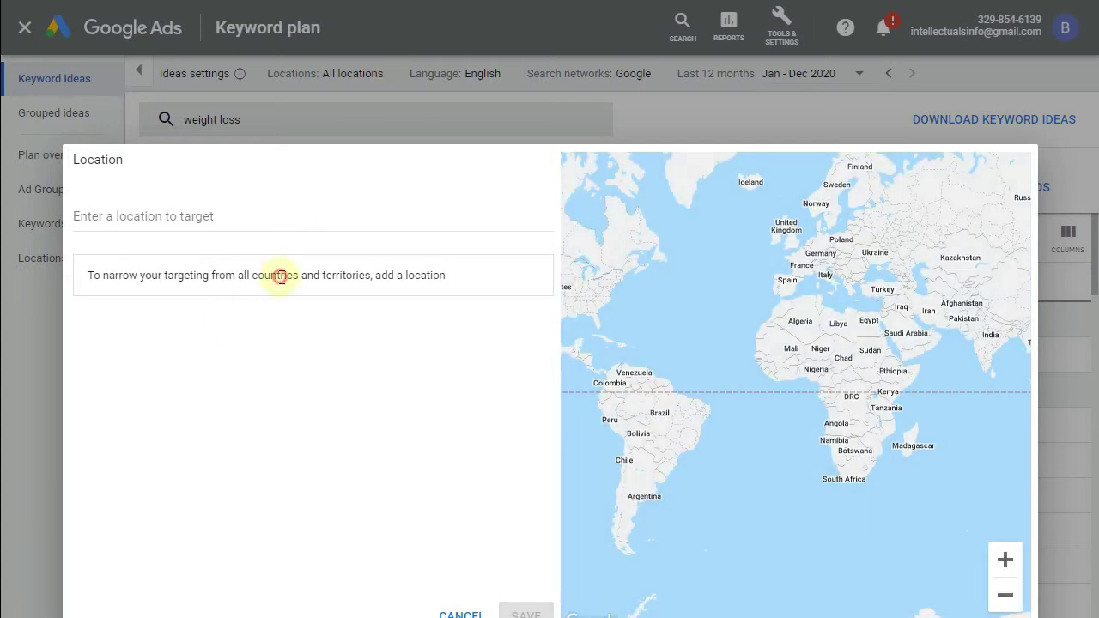
pyautogui.click(214, 216)
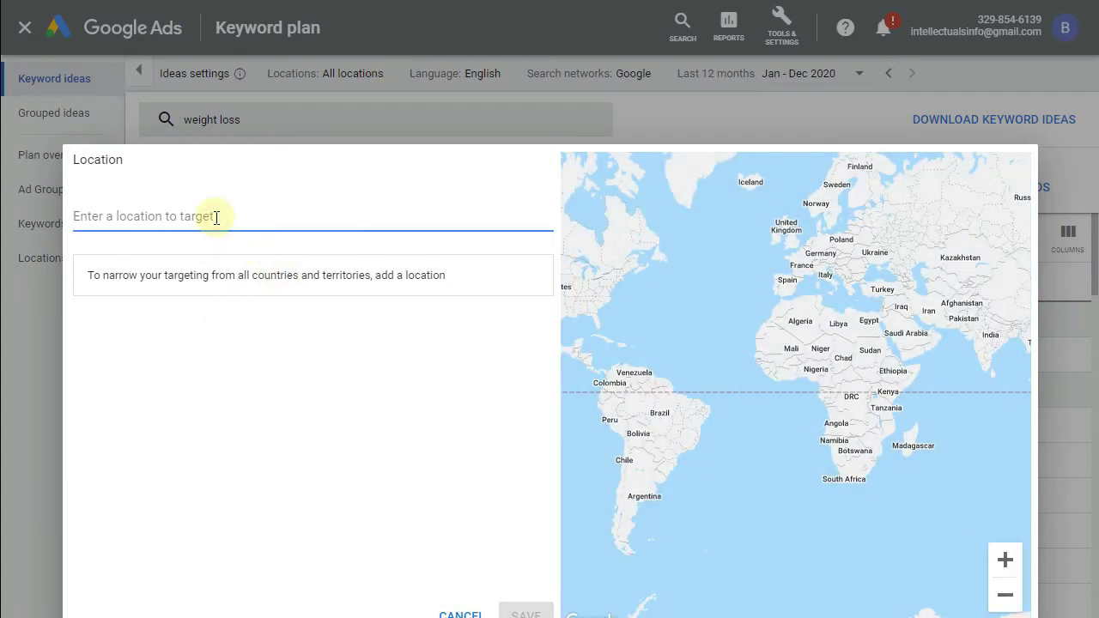
pyautogui.write('india')
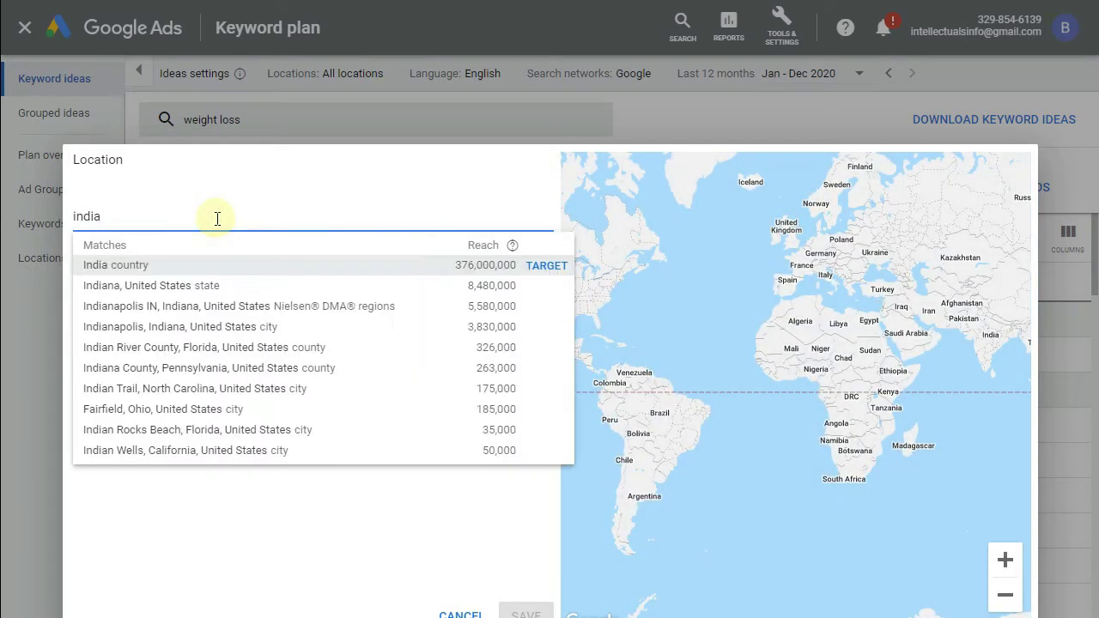
pyautogui.click(179, 265)
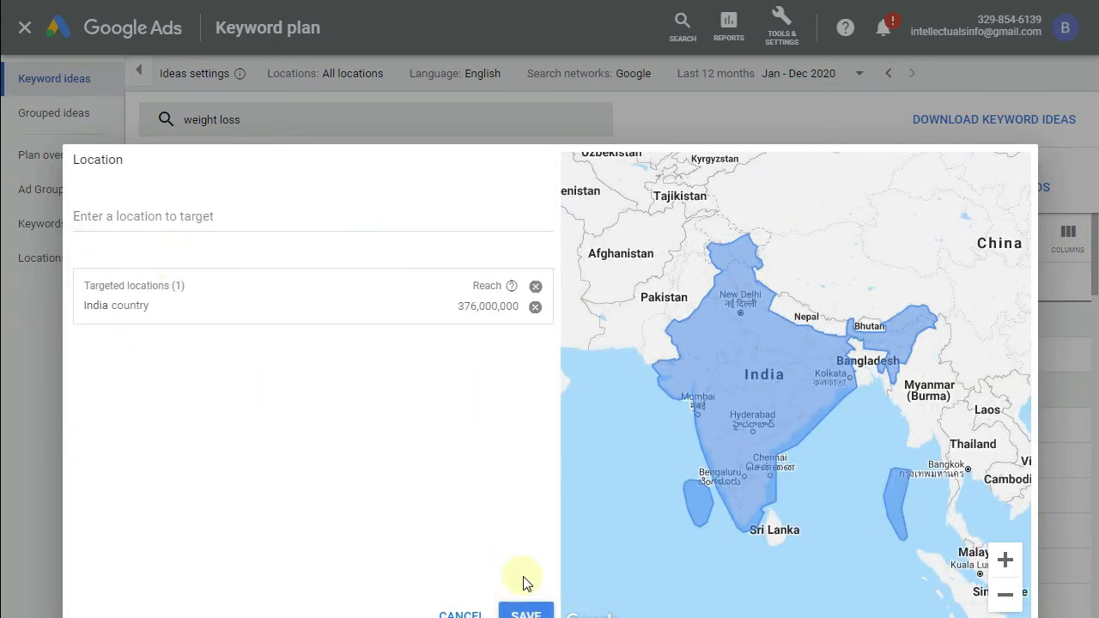
pyautogui.click(526, 614)
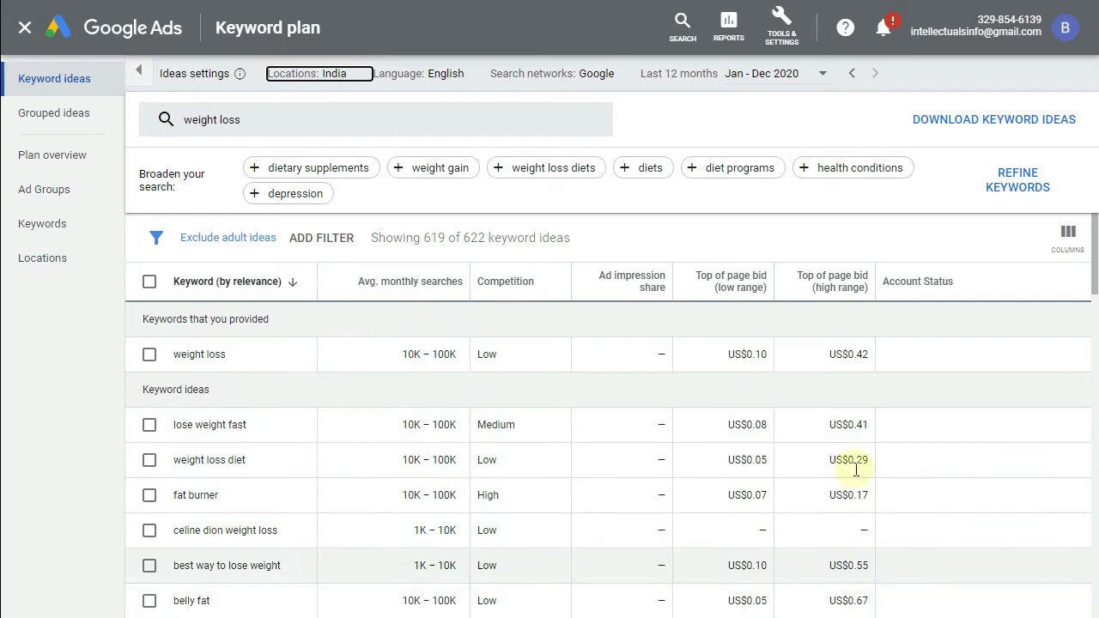
# Step: Set the search networks for the keyword ideas to Google and search partners
pyautogui.scroll(-1, 293, 309)
pyautogui.scroll(1, 294, 309)
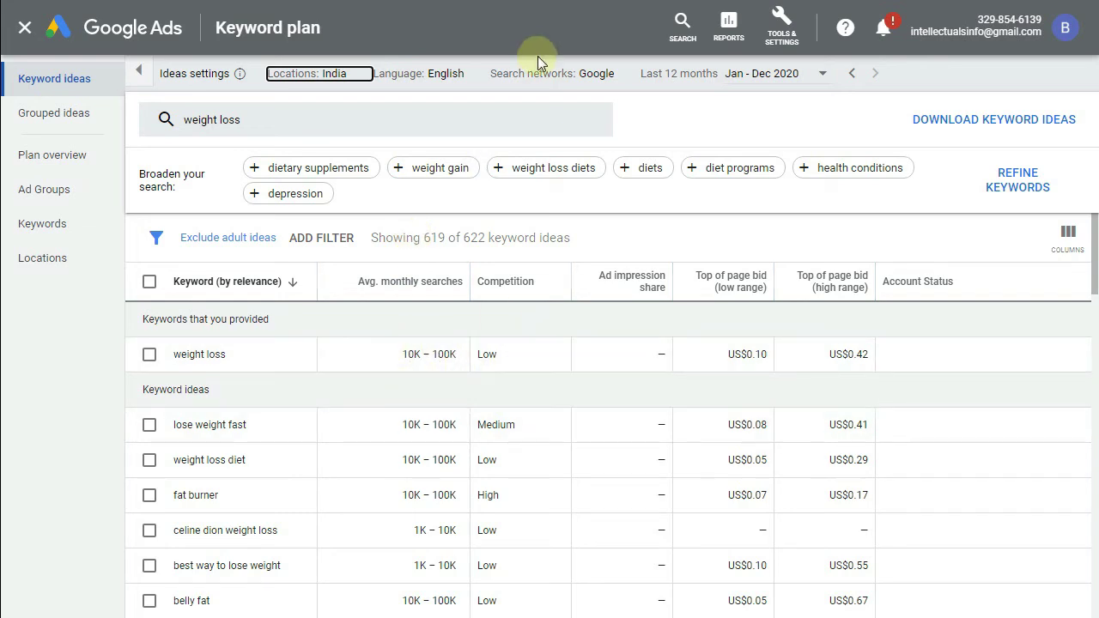
pyautogui.click(624, 71)
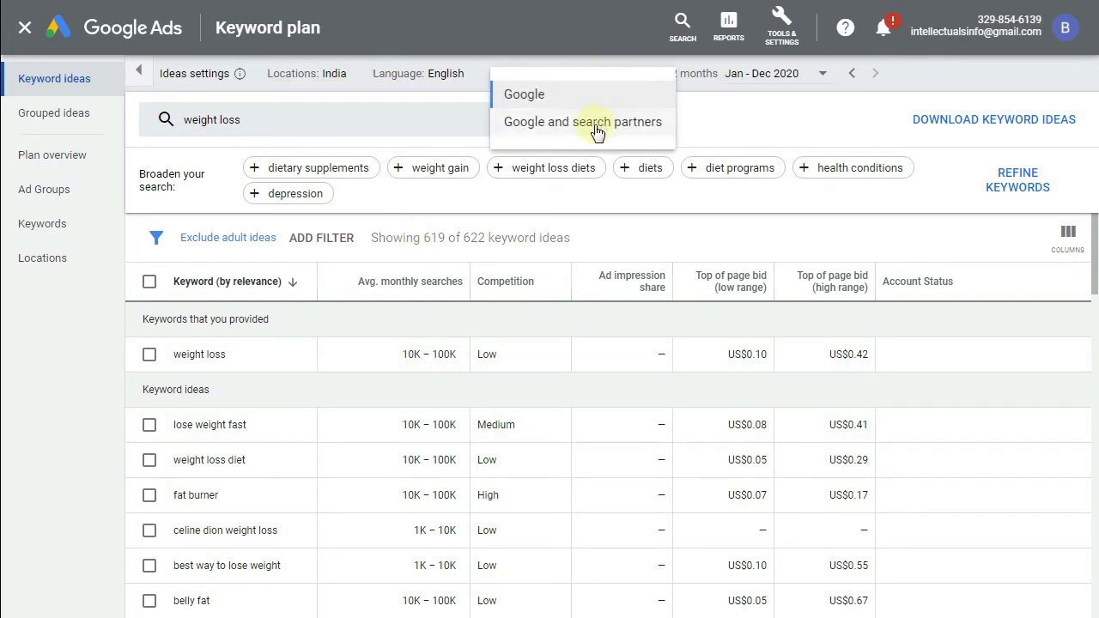
pyautogui.click(598, 129)
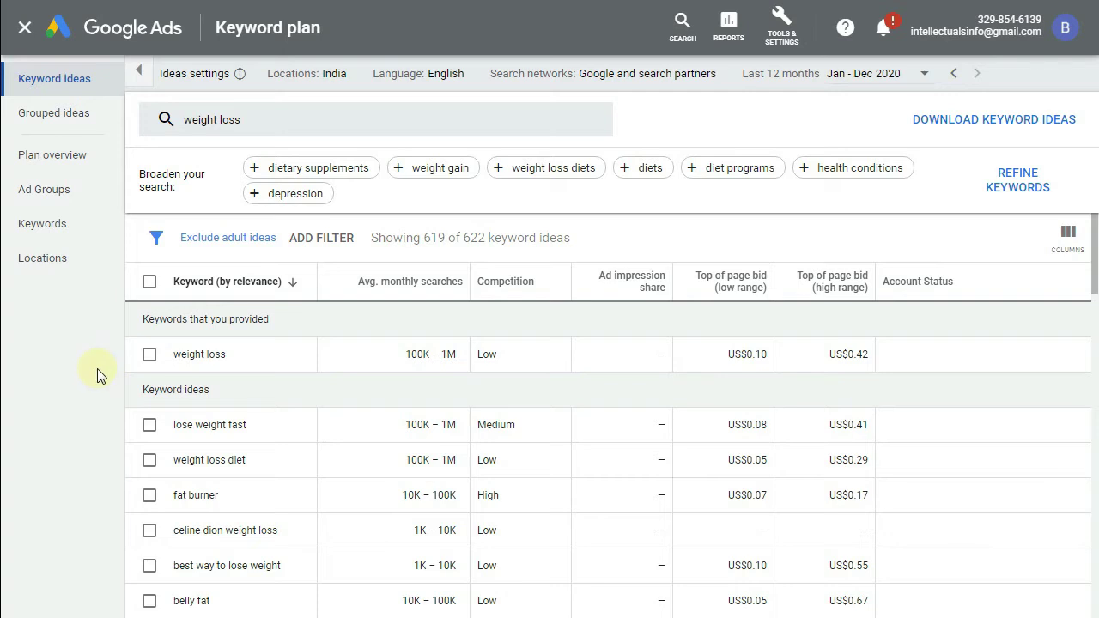
# Step: Set the date range to last month and get results for "weight loss" again
pyautogui.click(289, 129)
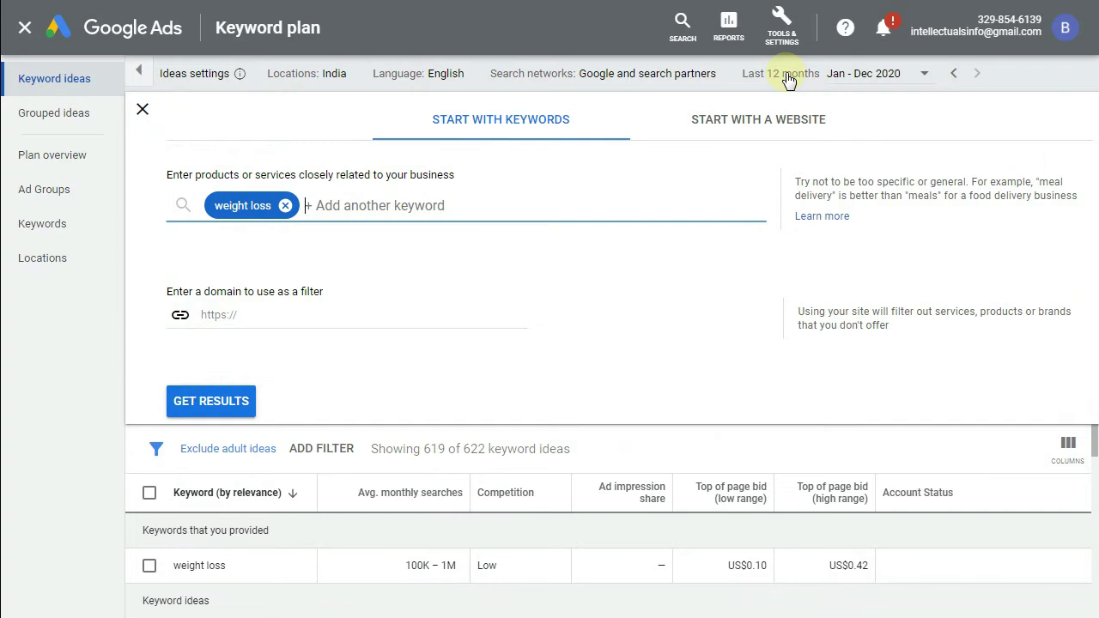
pyautogui.click(926, 76)
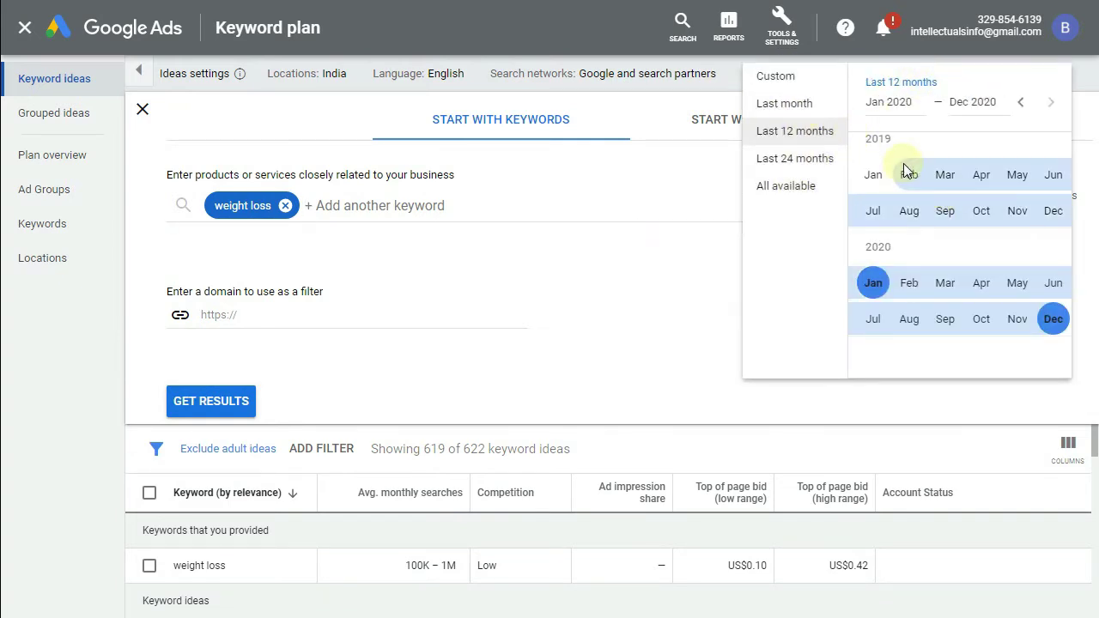
pyautogui.click(787, 112)
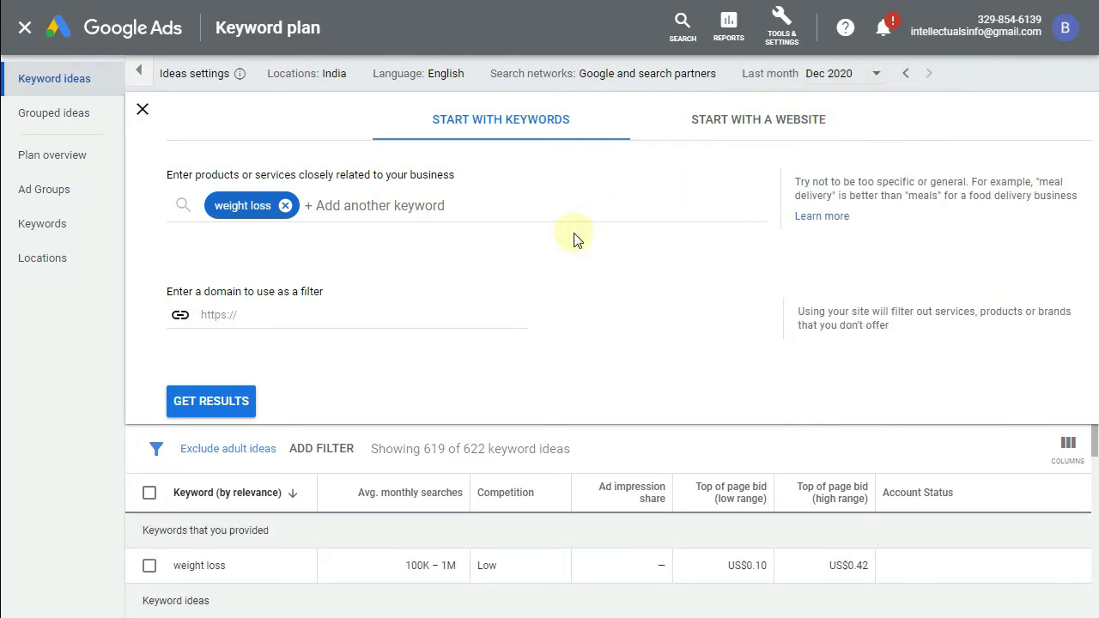
pyautogui.click(219, 399)
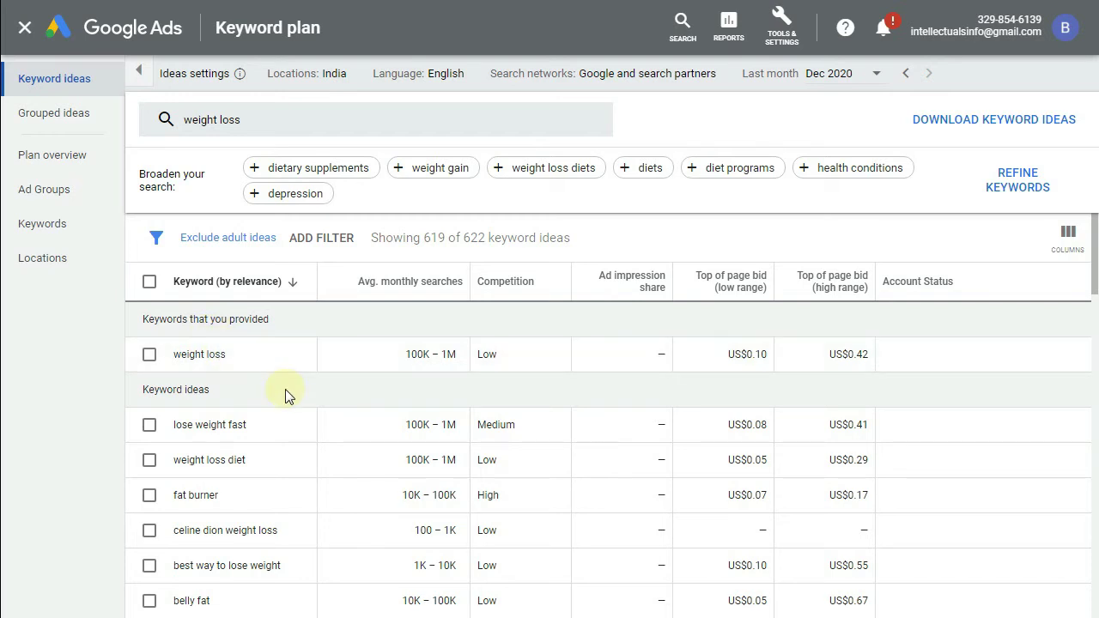
# Step: Add "hair fall" as a second keyword alongside "weight loss" and get keyword ideas for both, comparing the two provided keywords' rows
pyautogui.scroll(-1, 285, 392)
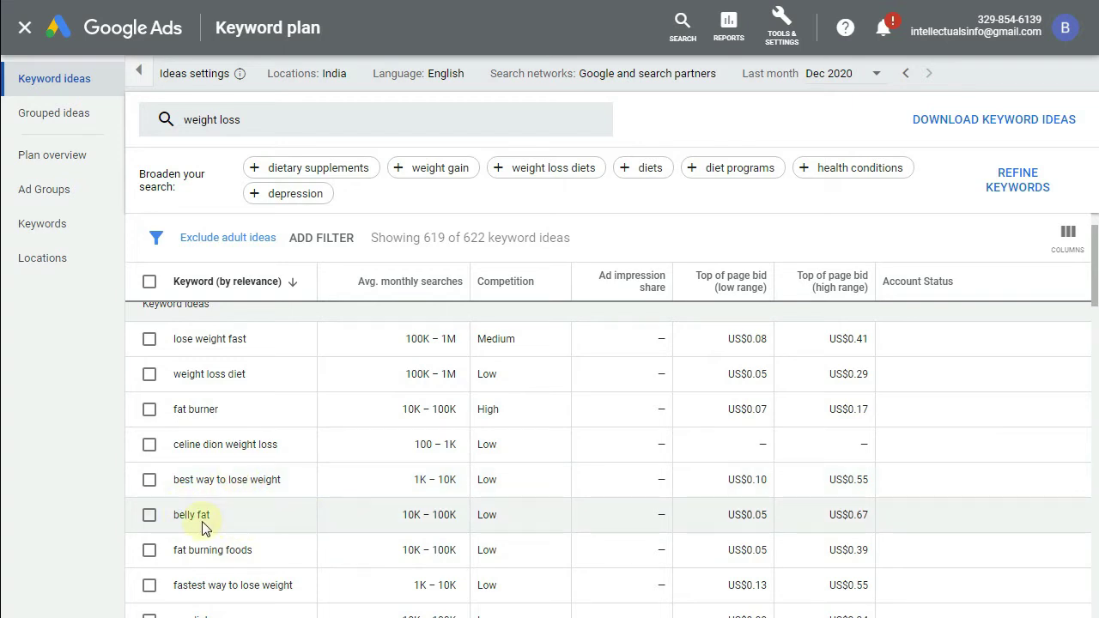
pyautogui.scroll(-3, 326, 490)
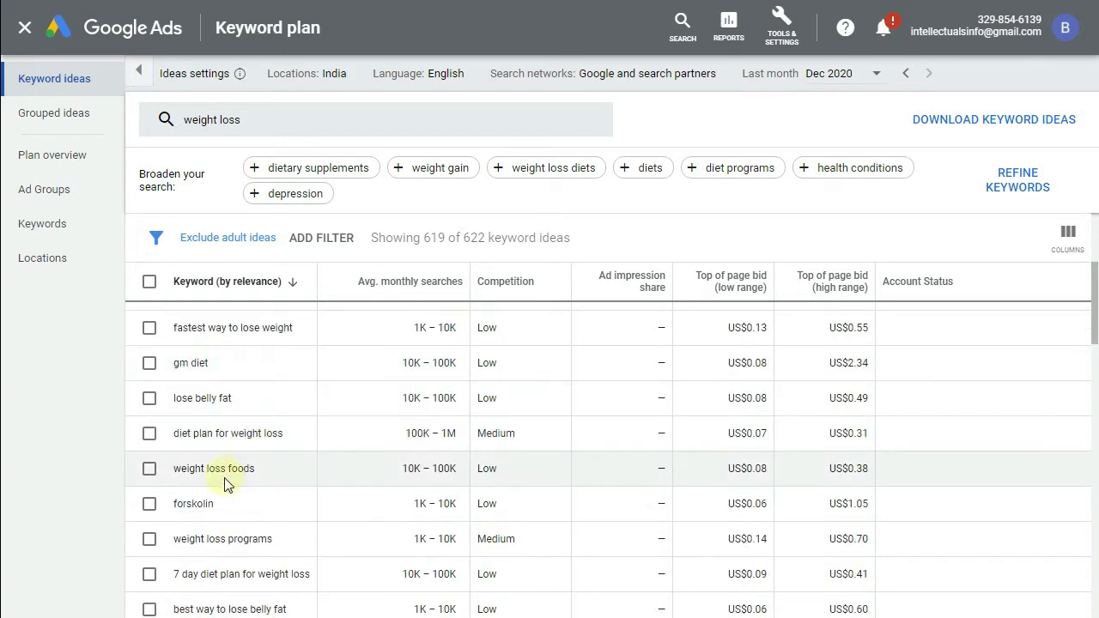
pyautogui.scroll(5, 258, 485)
pyautogui.click(279, 129)
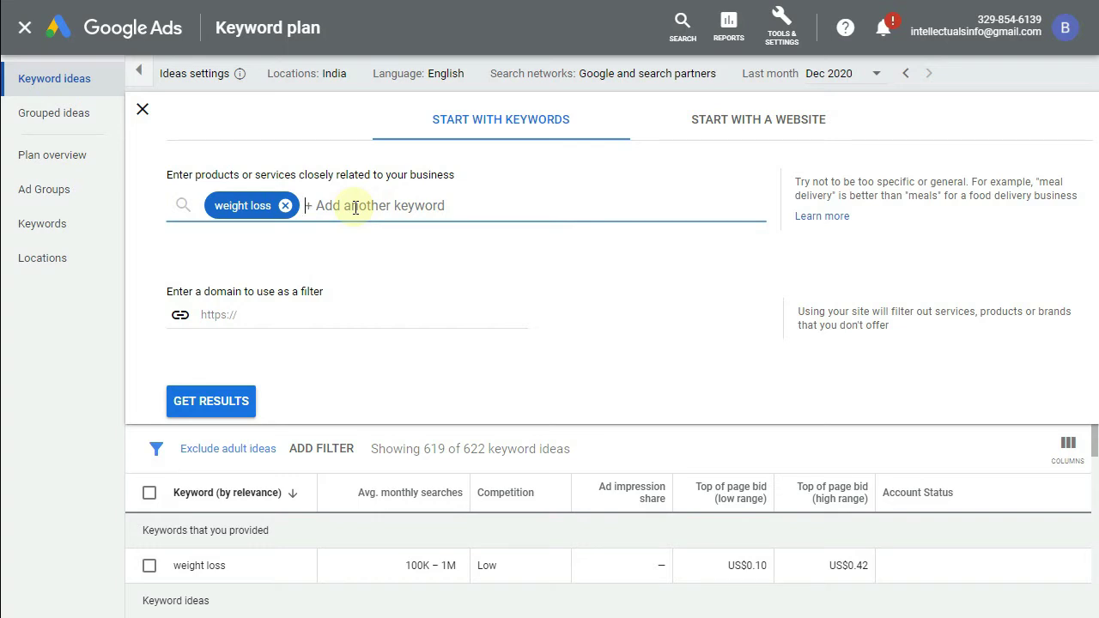
pyautogui.write('hair fall')
pyautogui.press('Return')
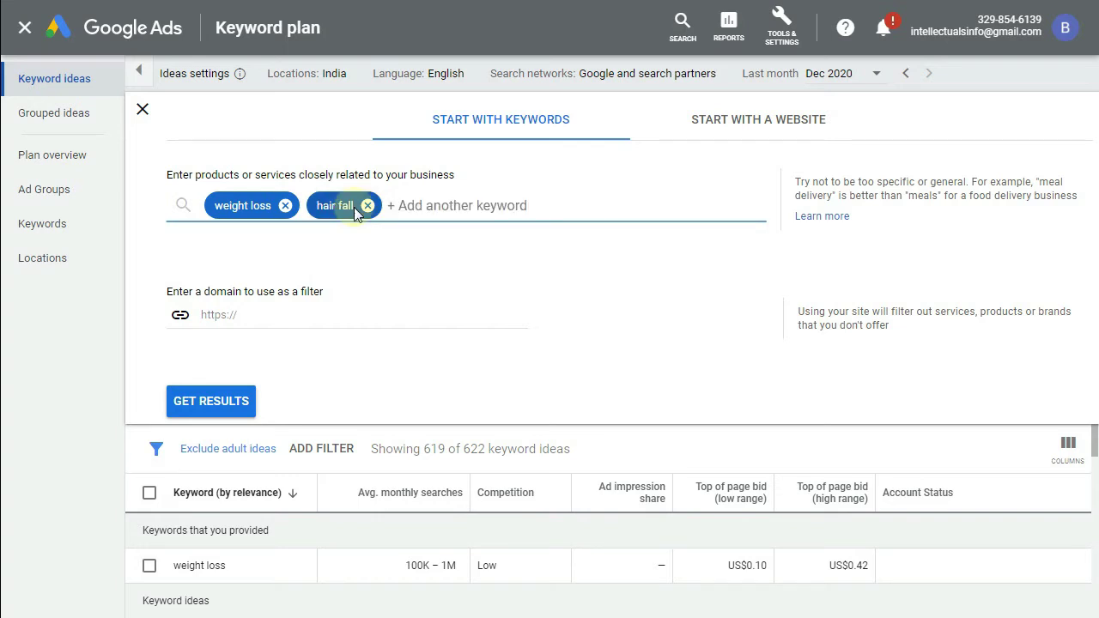
pyautogui.click(222, 411)
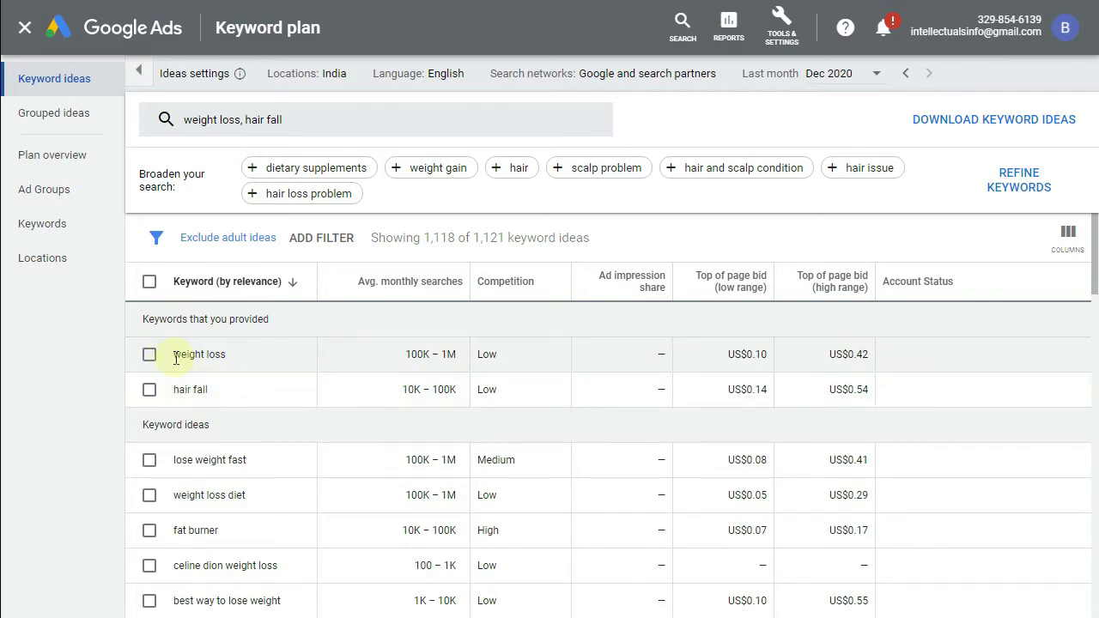
pyautogui.moveTo(179, 359); pyautogui.dragTo(898, 397)
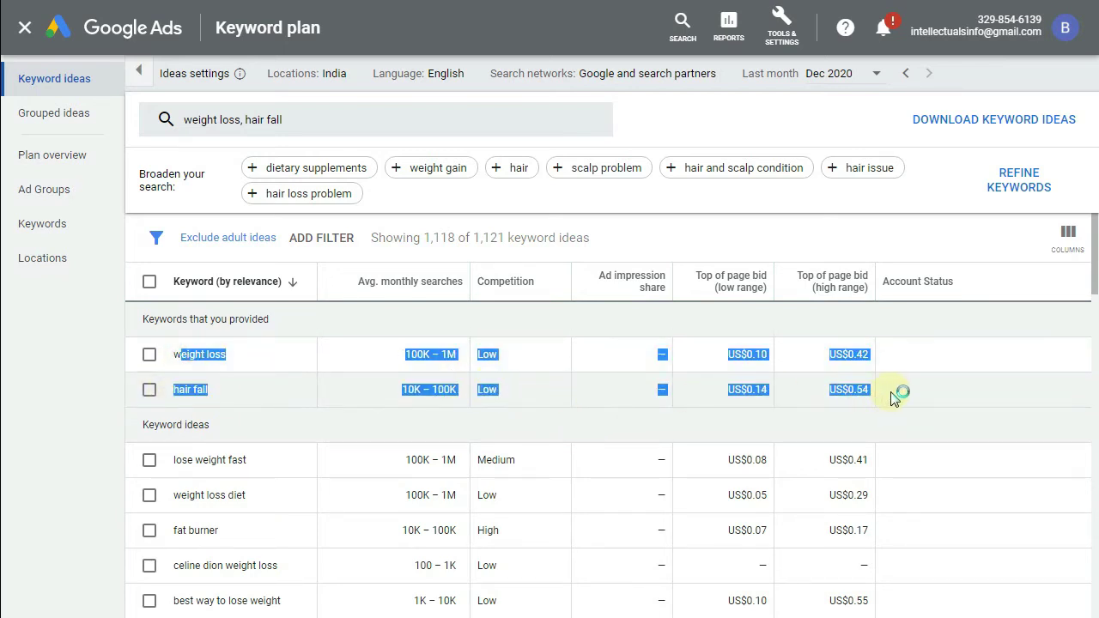
pyautogui.click(893, 395)
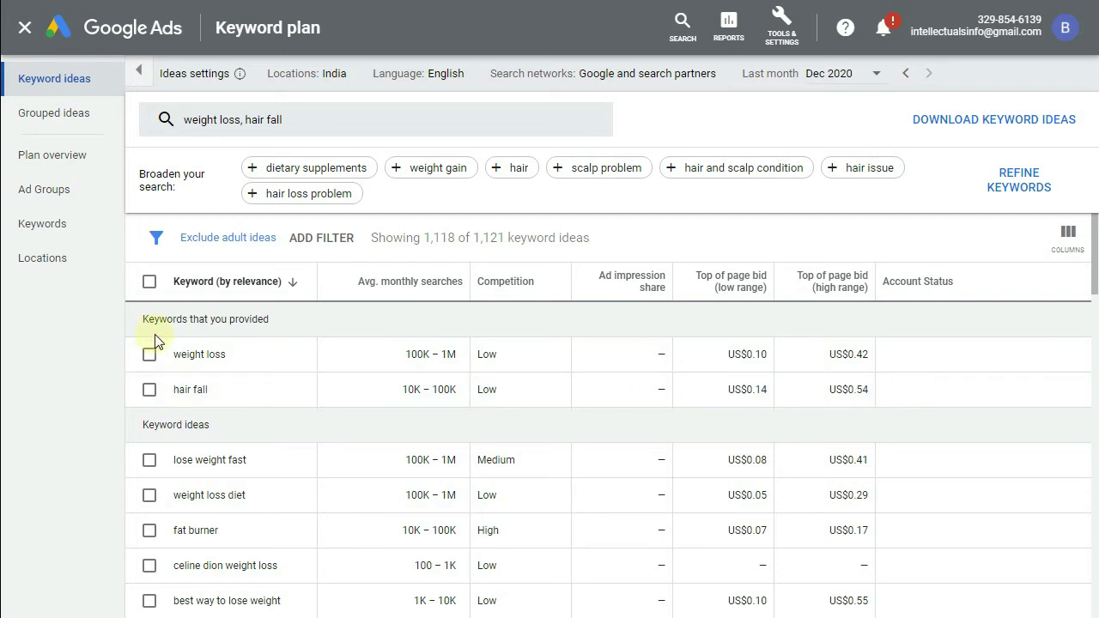
# Step: Replace the keywords "weight loss" and "hair fall" with "SEO" and get its keyword ideas
pyautogui.click(311, 122)
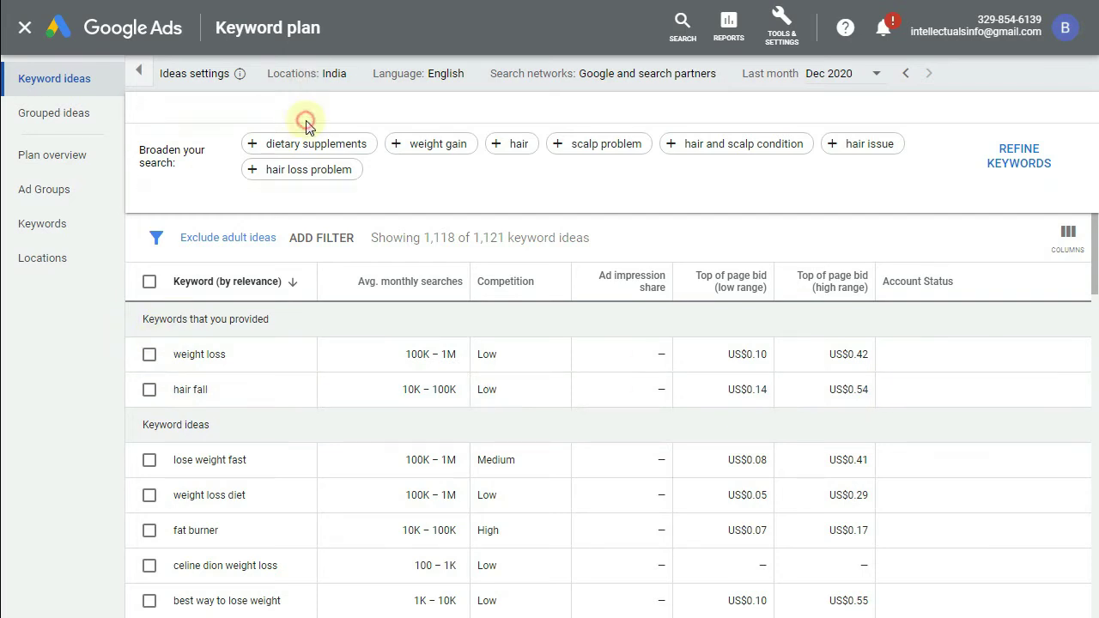
pyautogui.click(367, 205)
pyautogui.click(285, 205)
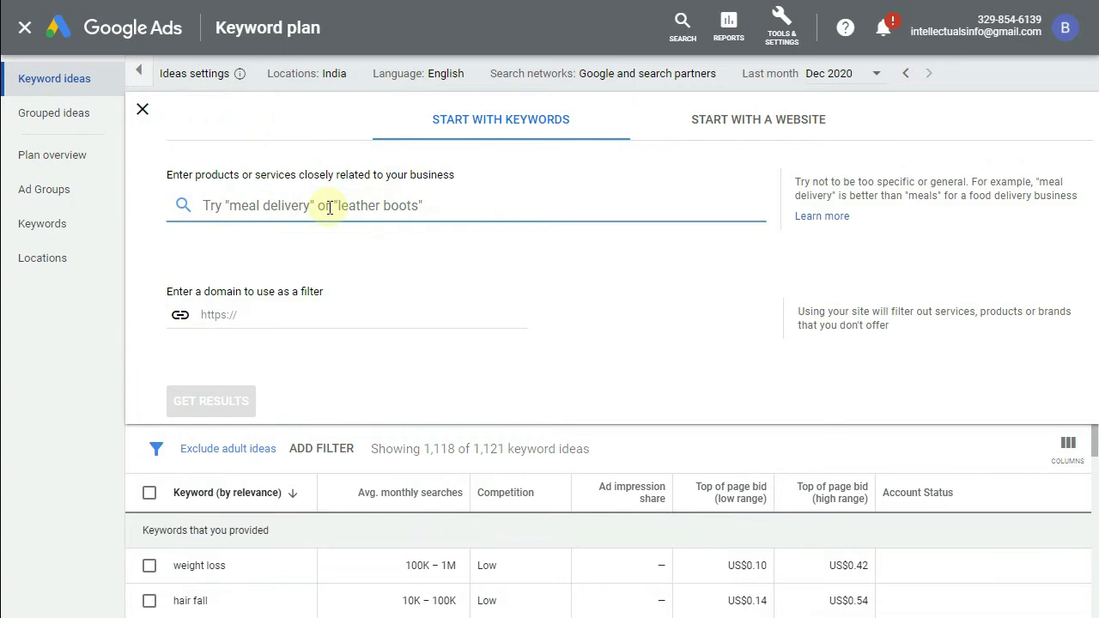
pyautogui.write('SEO')
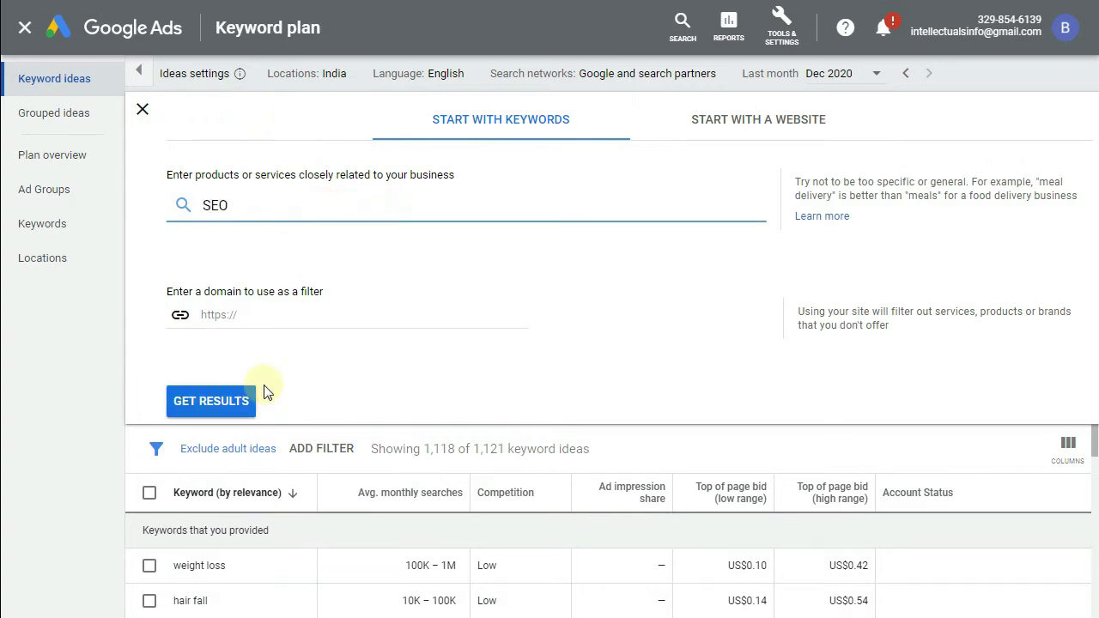
pyautogui.click(240, 414)
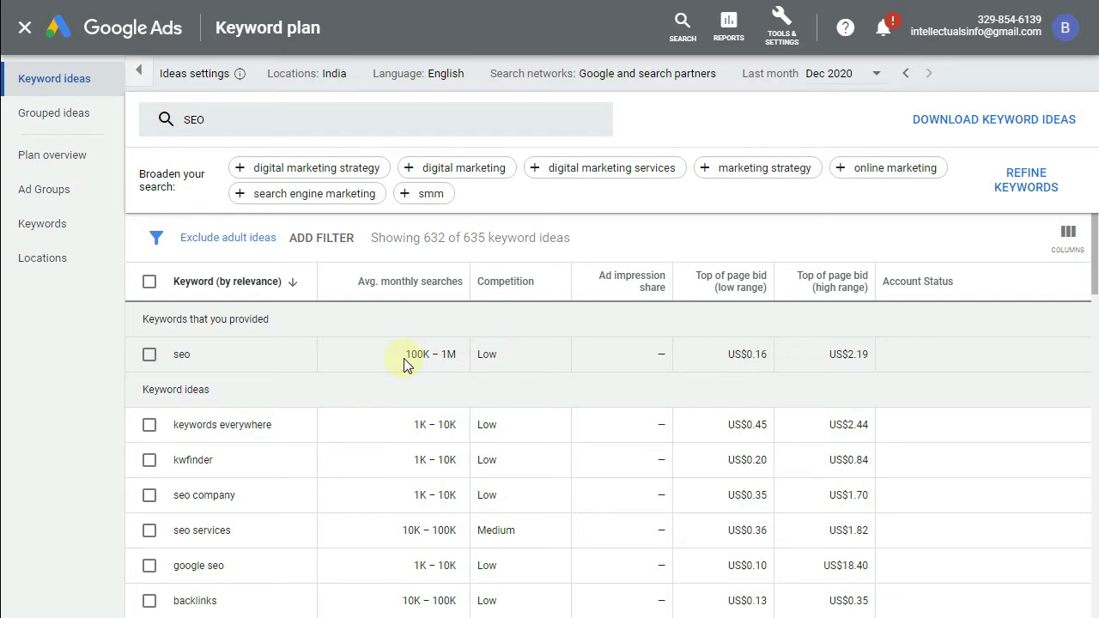
# Step: Remove the "SEO" keyword from the search and enter "digital marketing," in its place
pyautogui.click(250, 119)
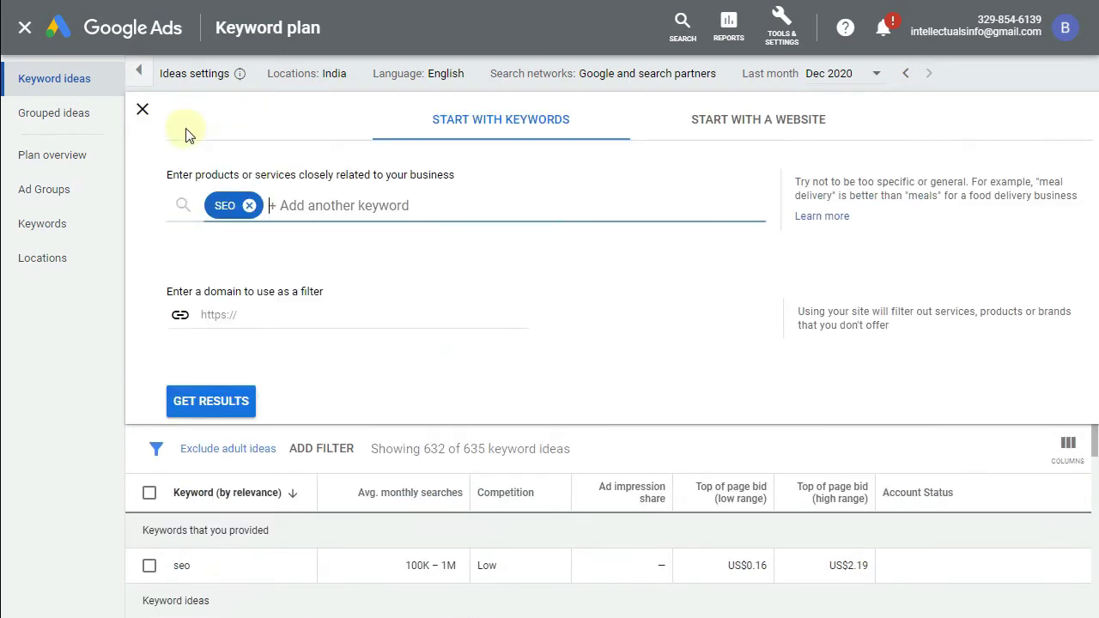
pyautogui.click(249, 207)
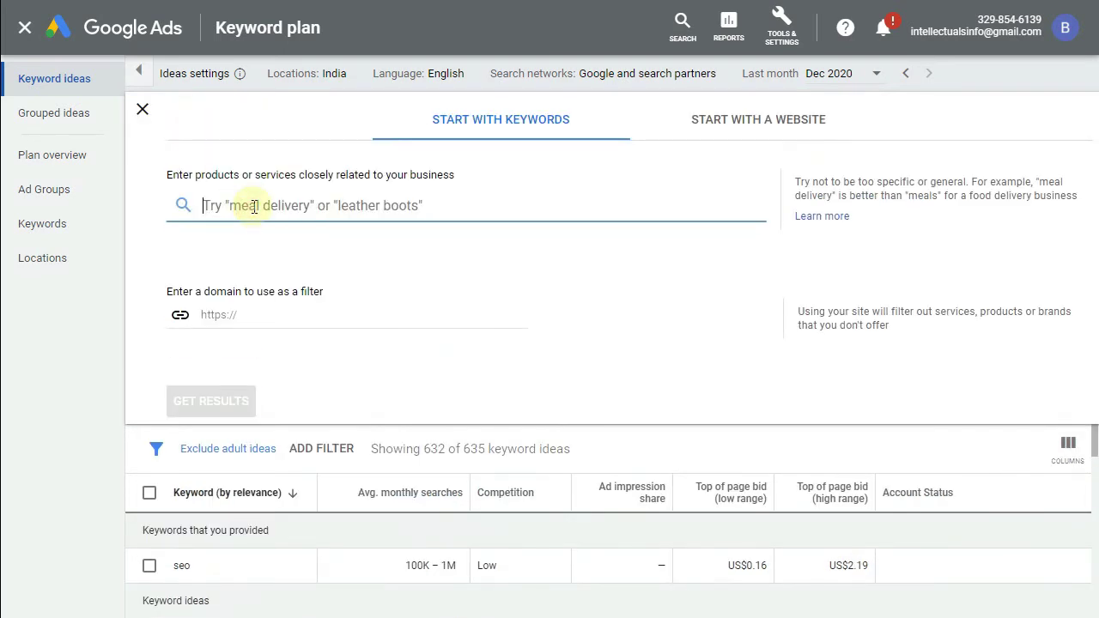
pyautogui.write('digital ma')
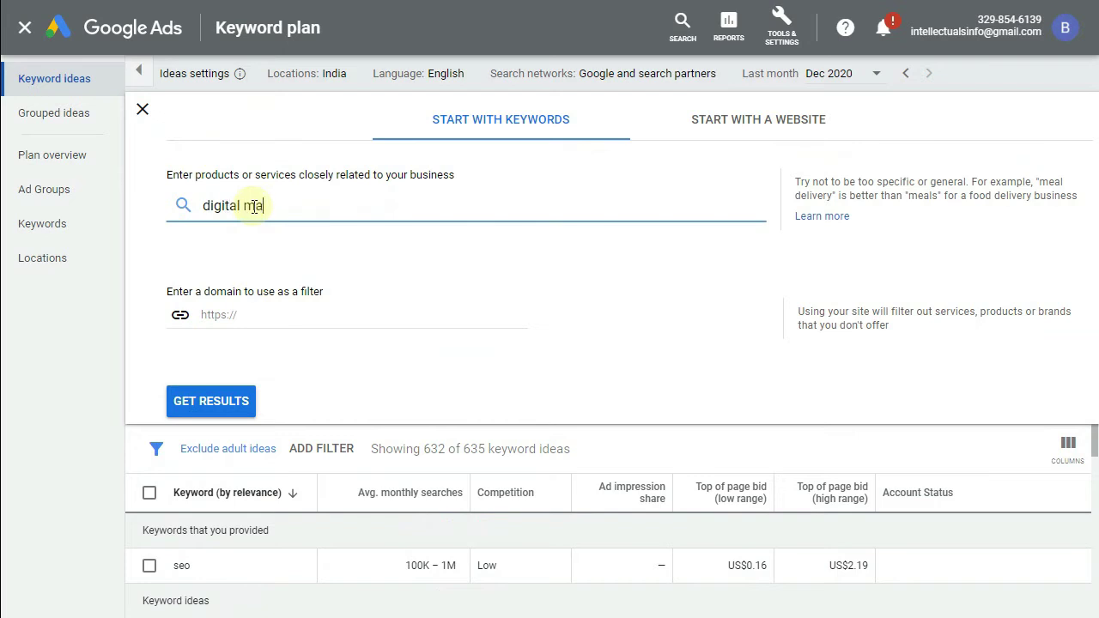
pyautogui.write('rketing,')
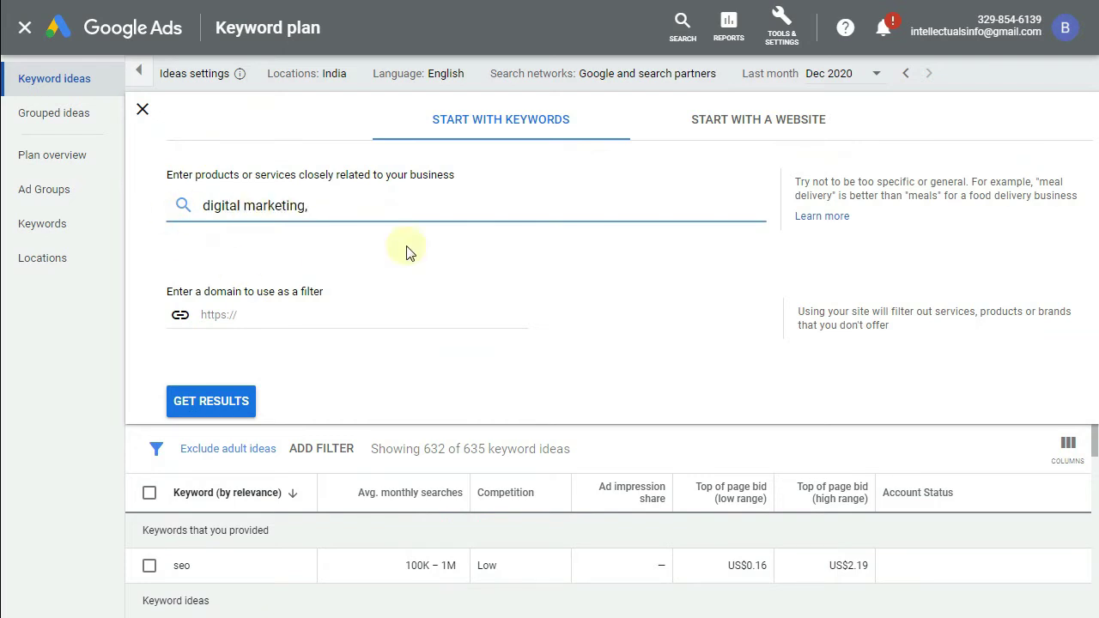
# Step: Replace India with the country Pakistan as the targeted location and save it
pyautogui.click(348, 73)
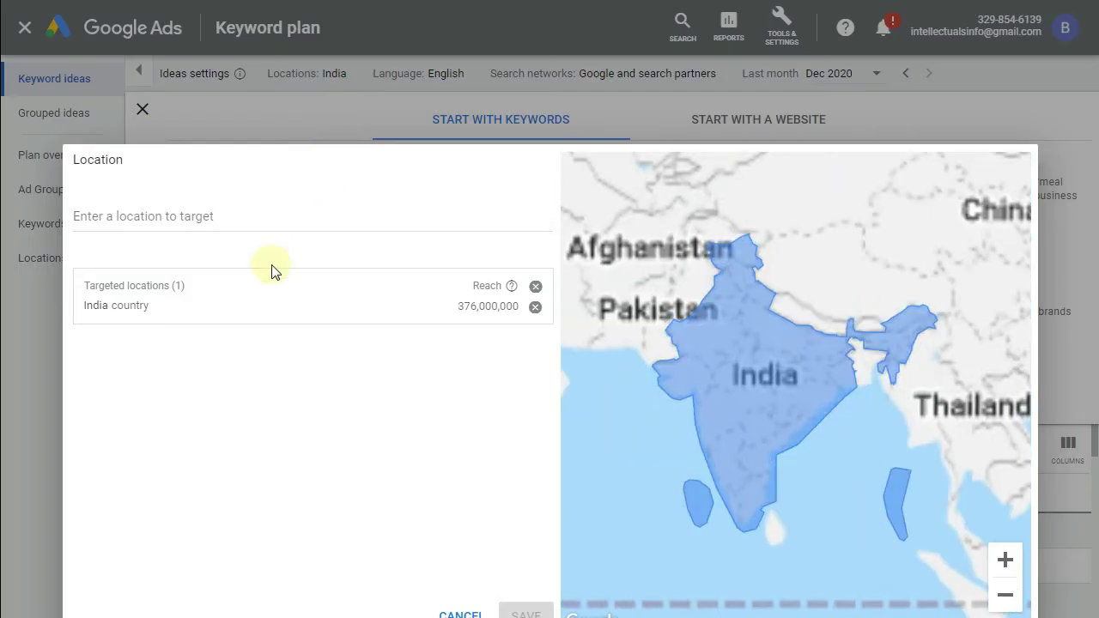
pyautogui.click(536, 313)
pyautogui.click(284, 221)
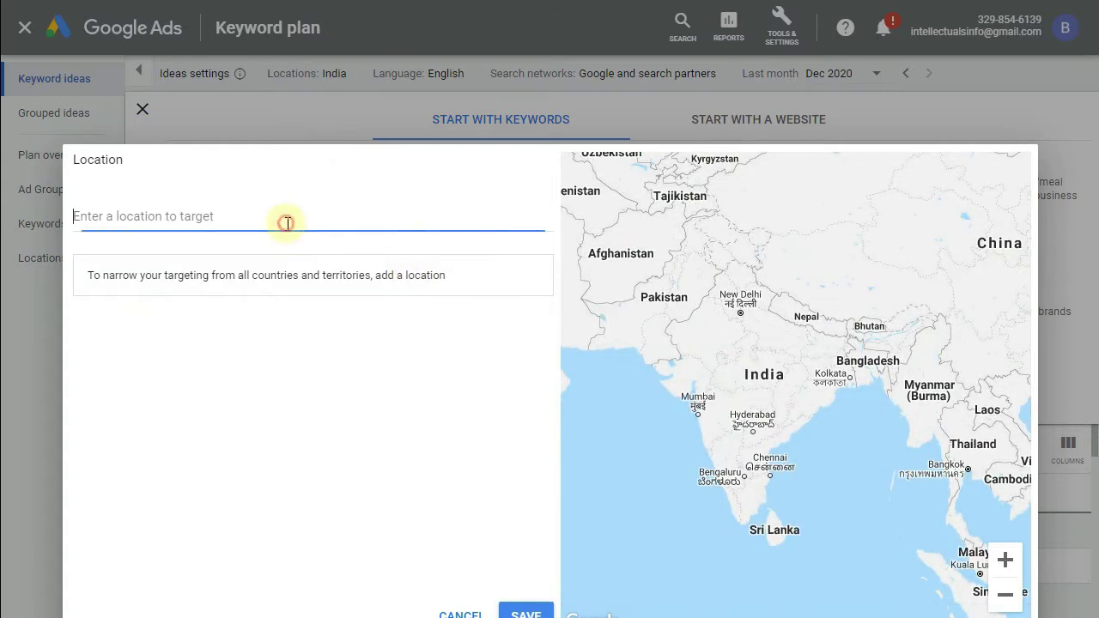
pyautogui.write('pakistan')
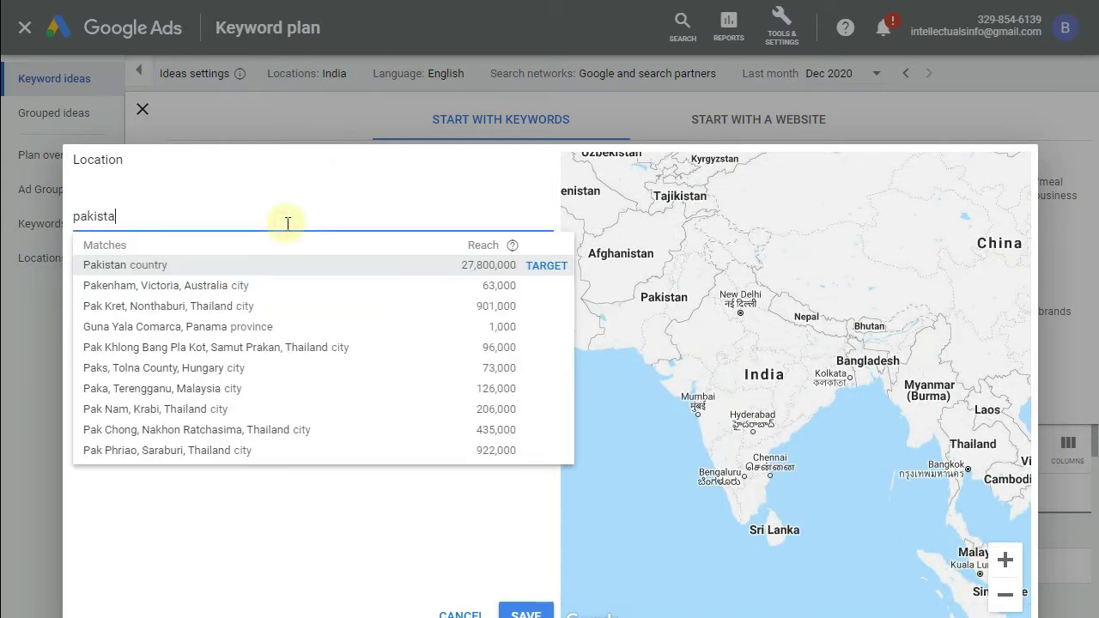
pyautogui.click(208, 264)
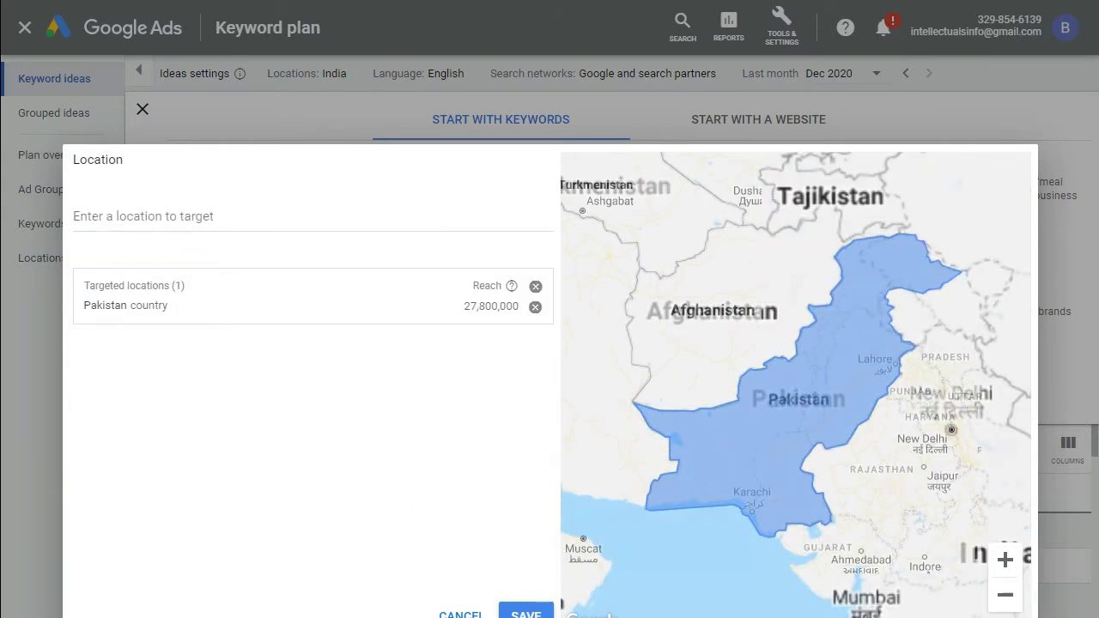
pyautogui.click(524, 613)
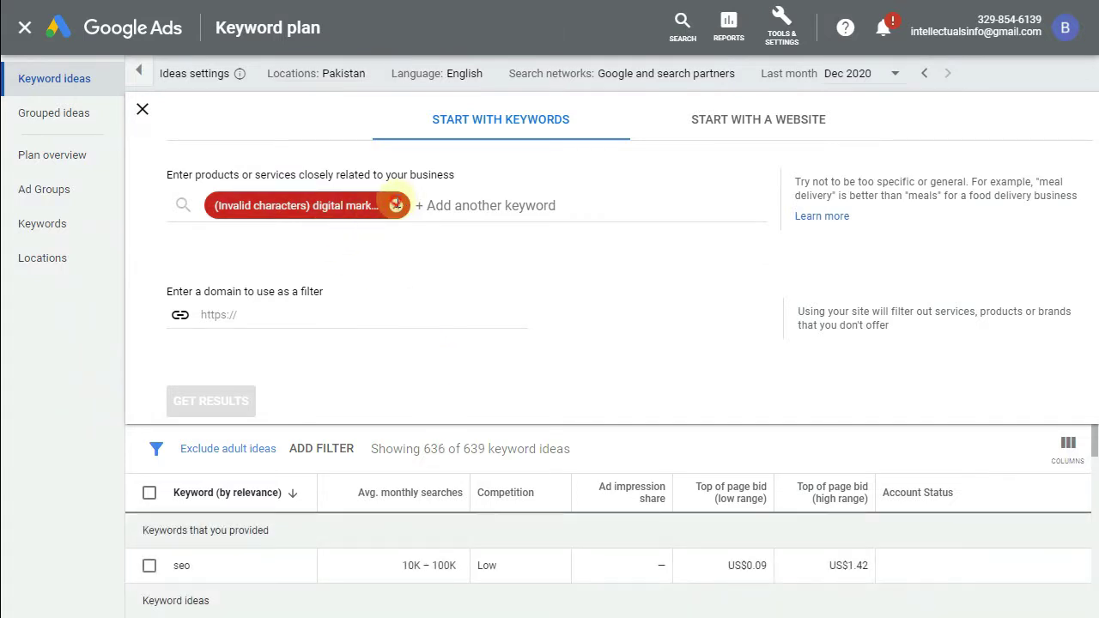
# Step: Replace the invalid keyword entry with "digital marketing" without a comma and get its keyword ideas
pyautogui.click(397, 206)
pyautogui.write('di')
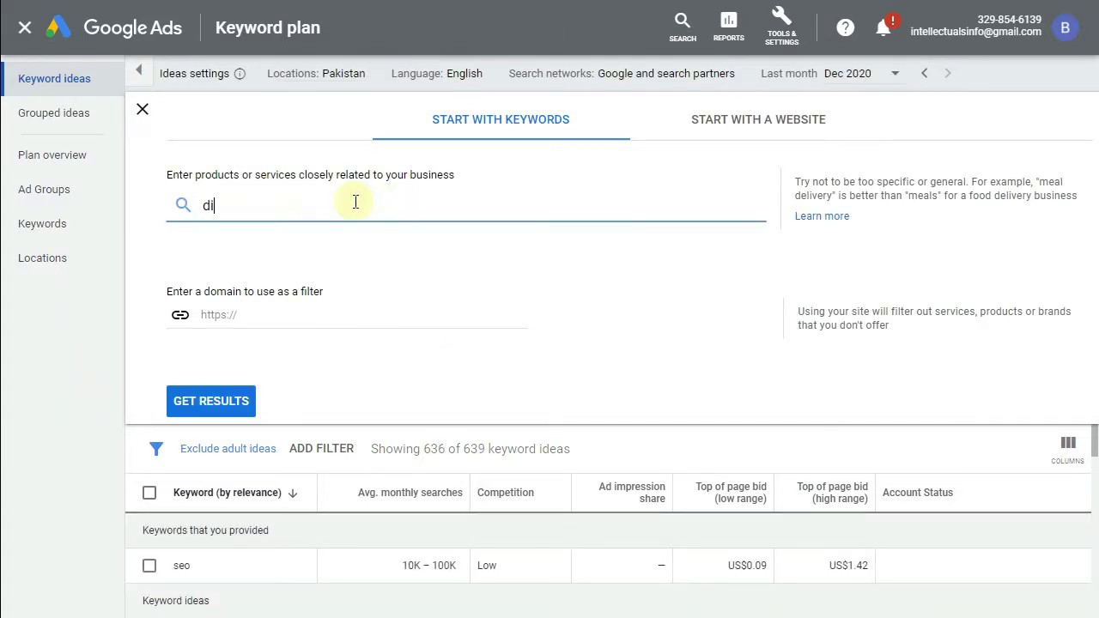
pyautogui.write('gital marketing')
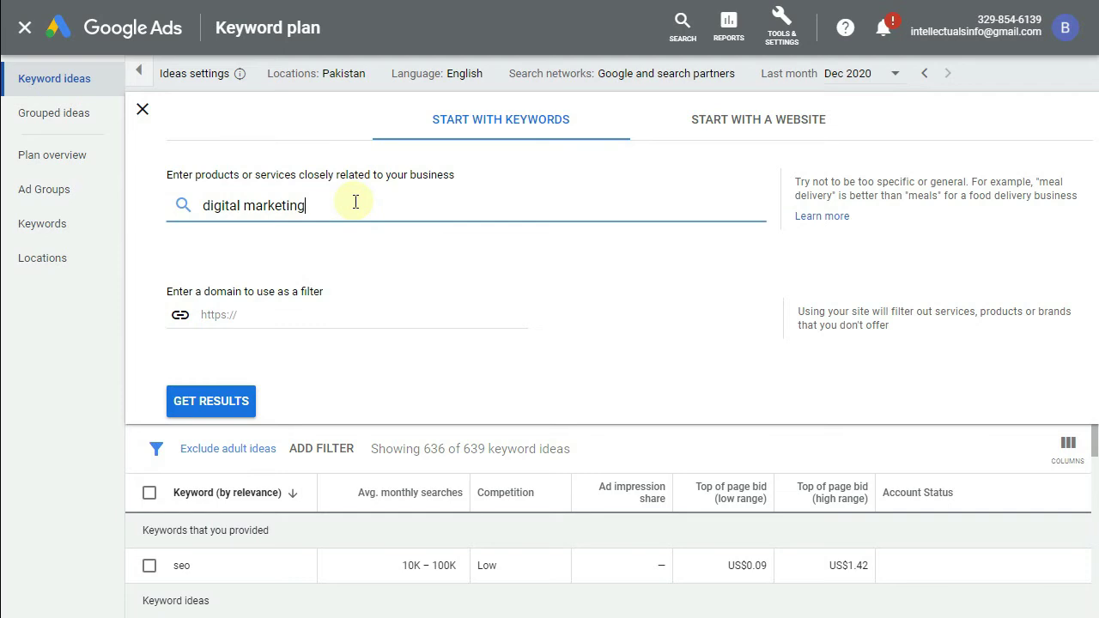
pyautogui.click(206, 401)
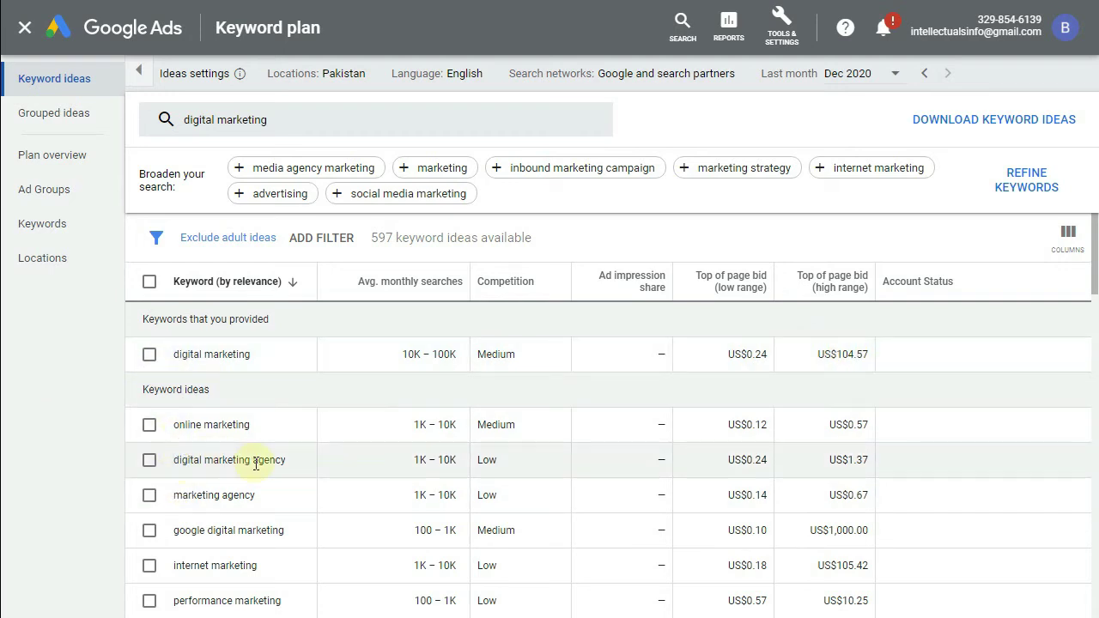
# Step: Examine the keyword ideas for "digital marketing", including their monthly searches, competition and top of page bids
pyautogui.scroll(-2, 256, 466)
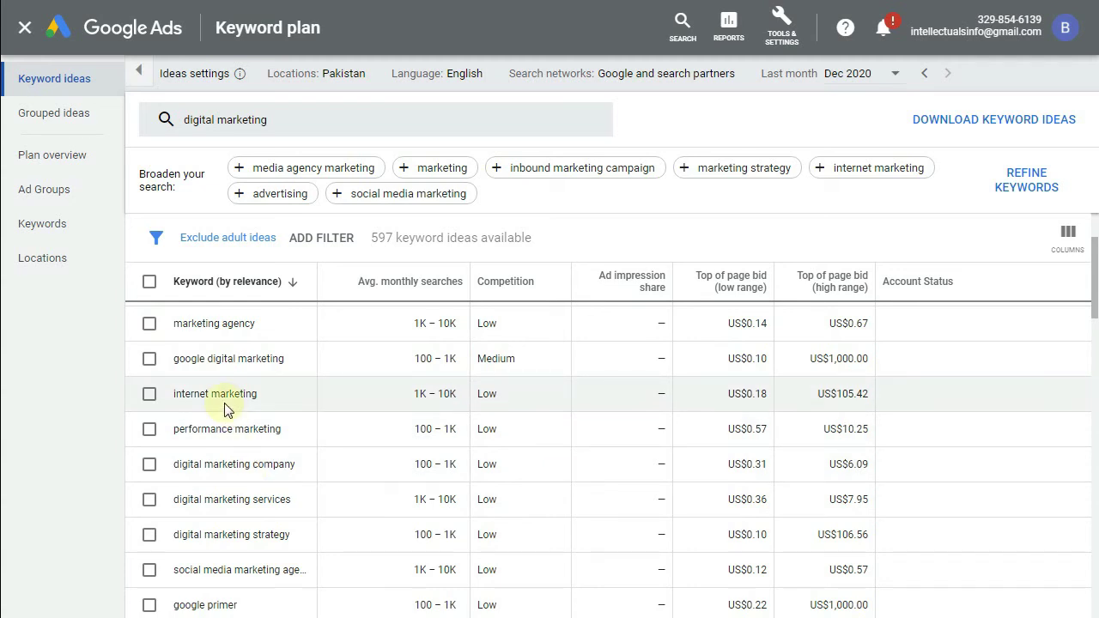
pyautogui.scroll(-1, 223, 410)
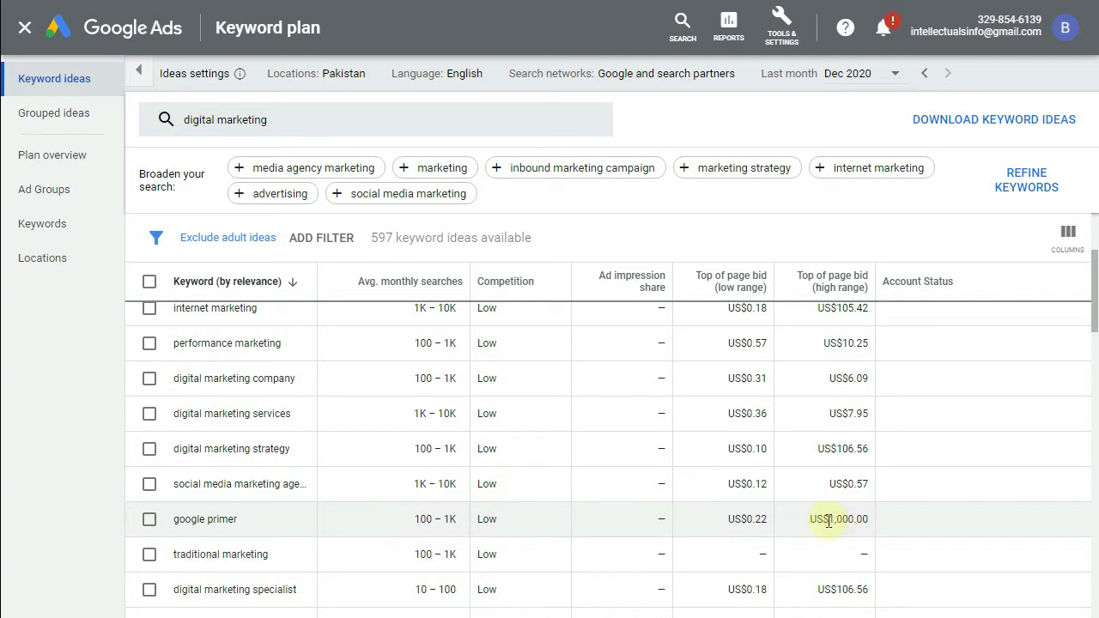
pyautogui.moveTo(829, 520); pyautogui.dragTo(869, 519)
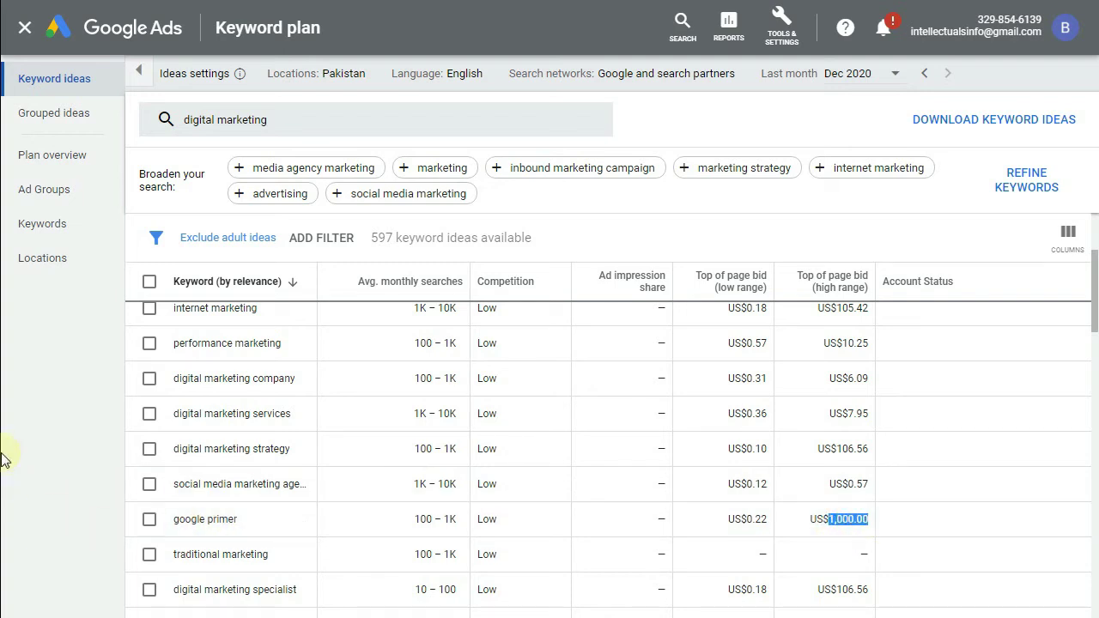
pyautogui.click(68, 418)
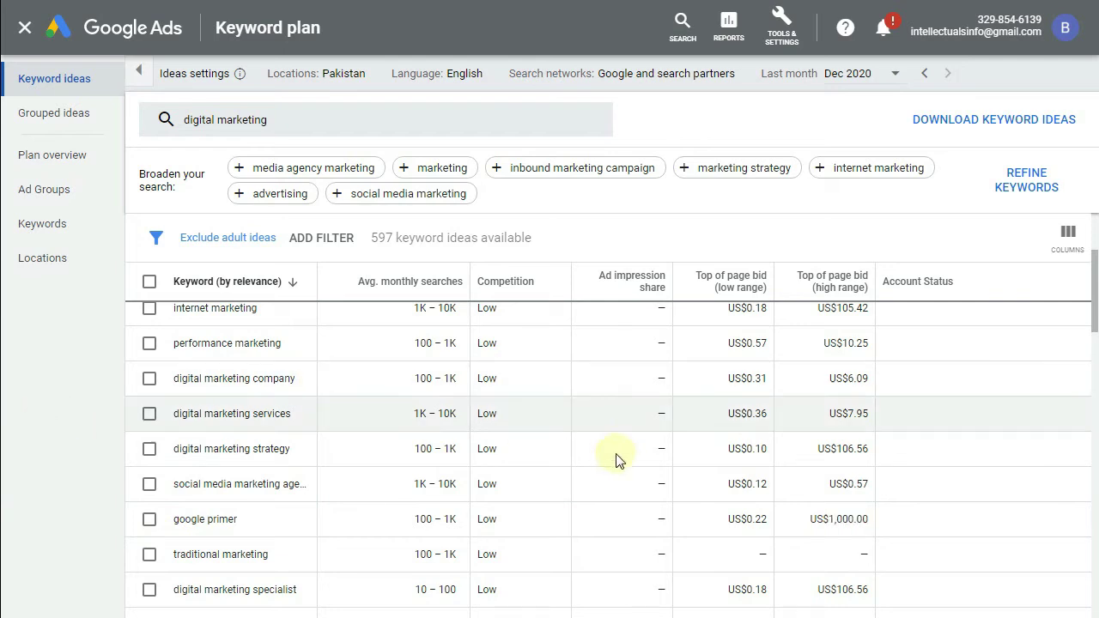
pyautogui.scroll(-2, 613, 459)
pyautogui.scroll(-1, 767, 477)
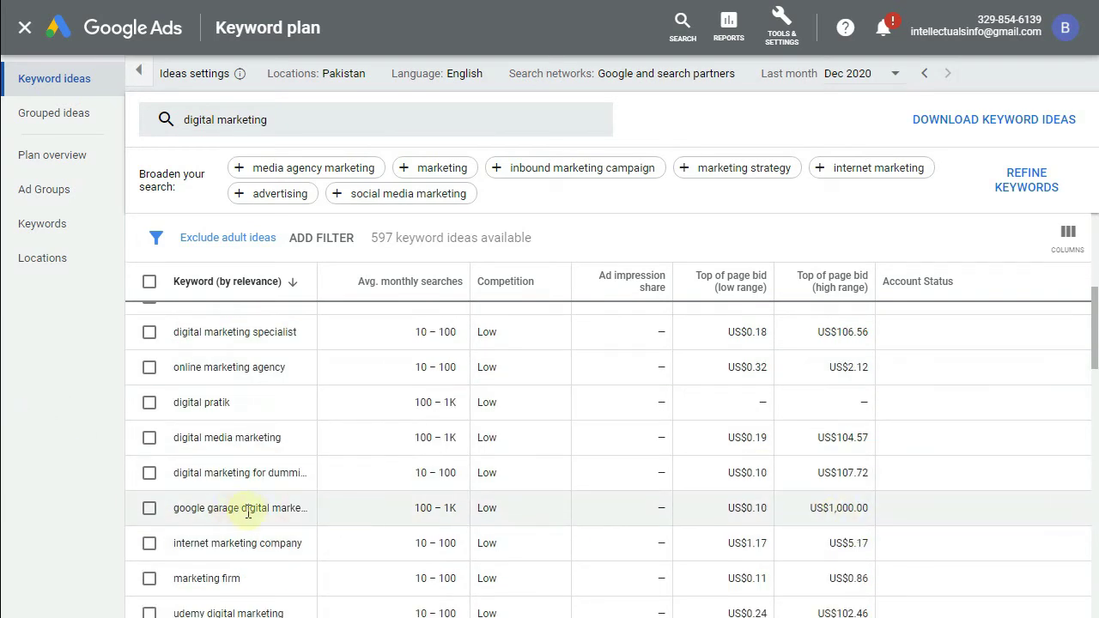
pyautogui.scroll(-2, 726, 520)
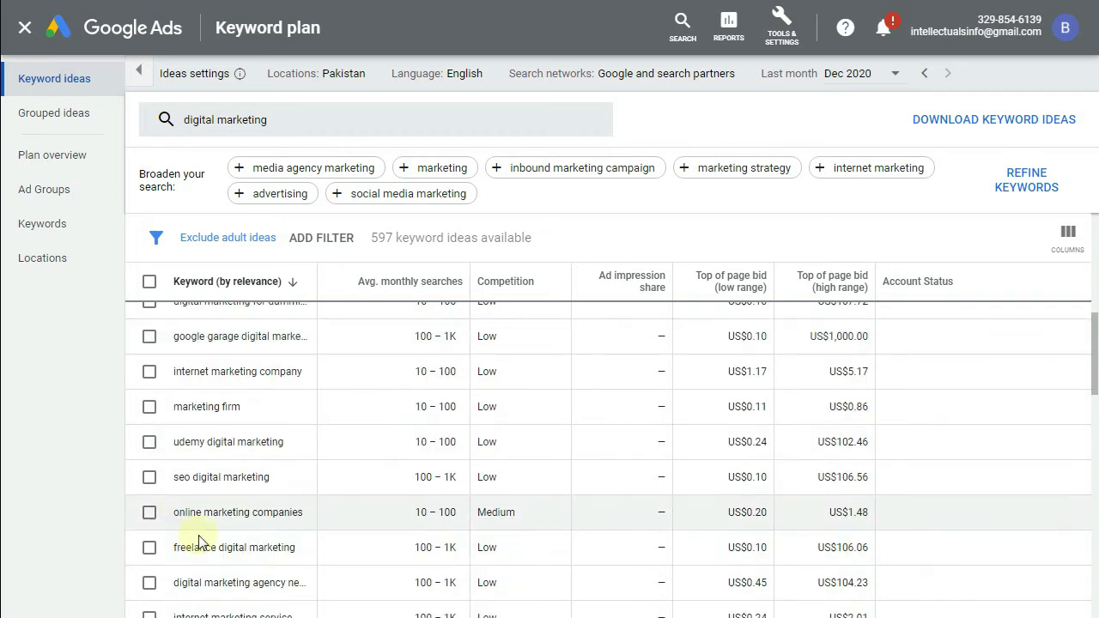
pyautogui.scroll(8, 185, 485)
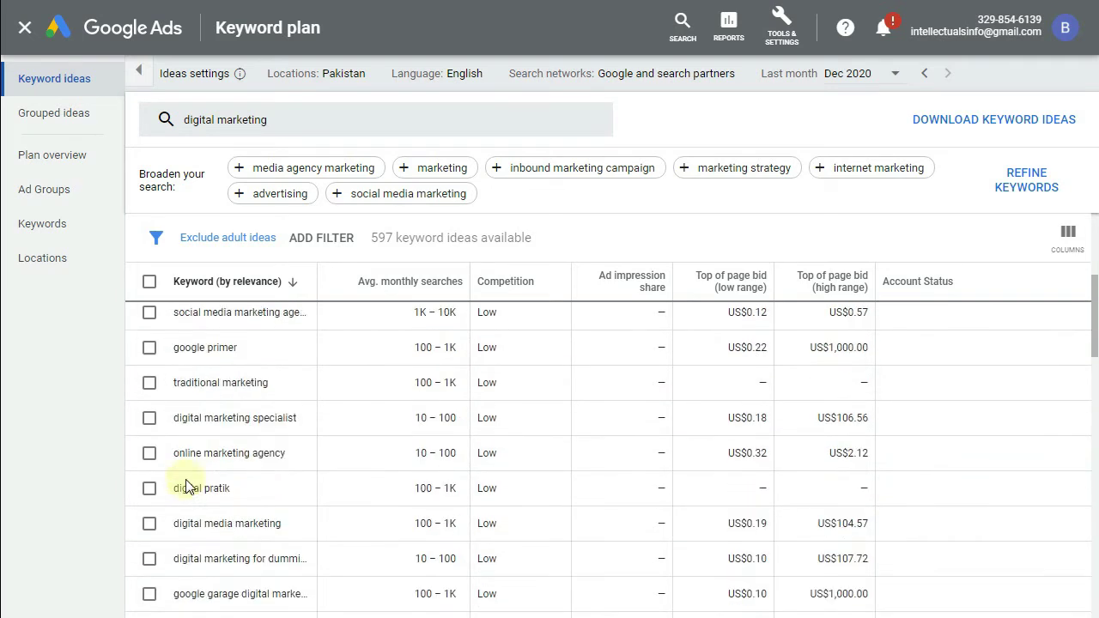
pyautogui.click(95, 430)
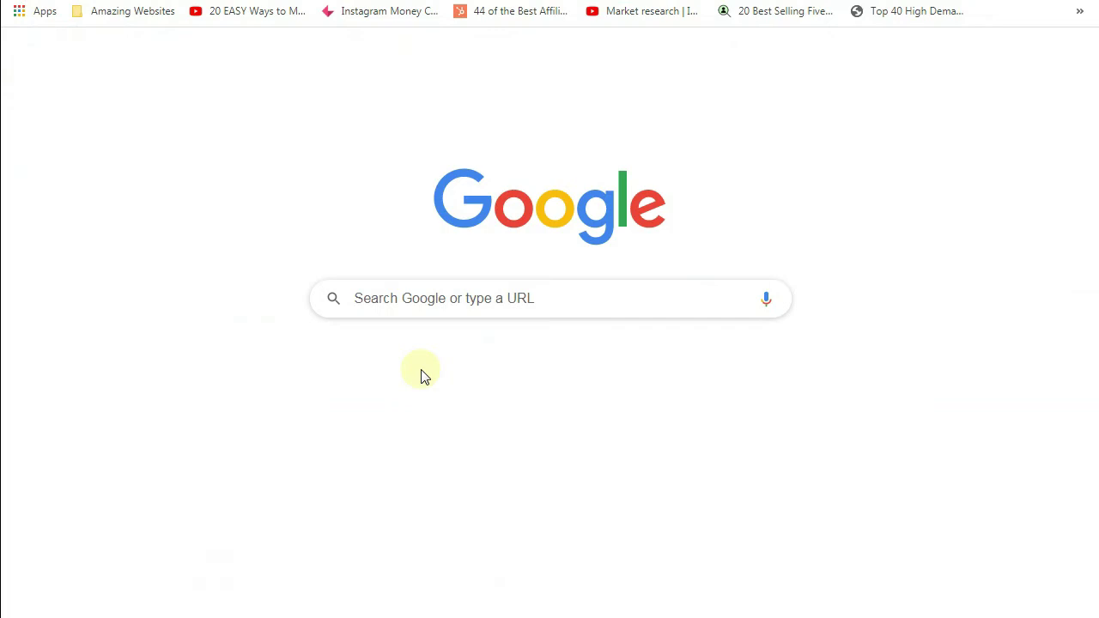
# Step: Search the web for "google trends" and open the Google Trends site
pyautogui.write('google trends')
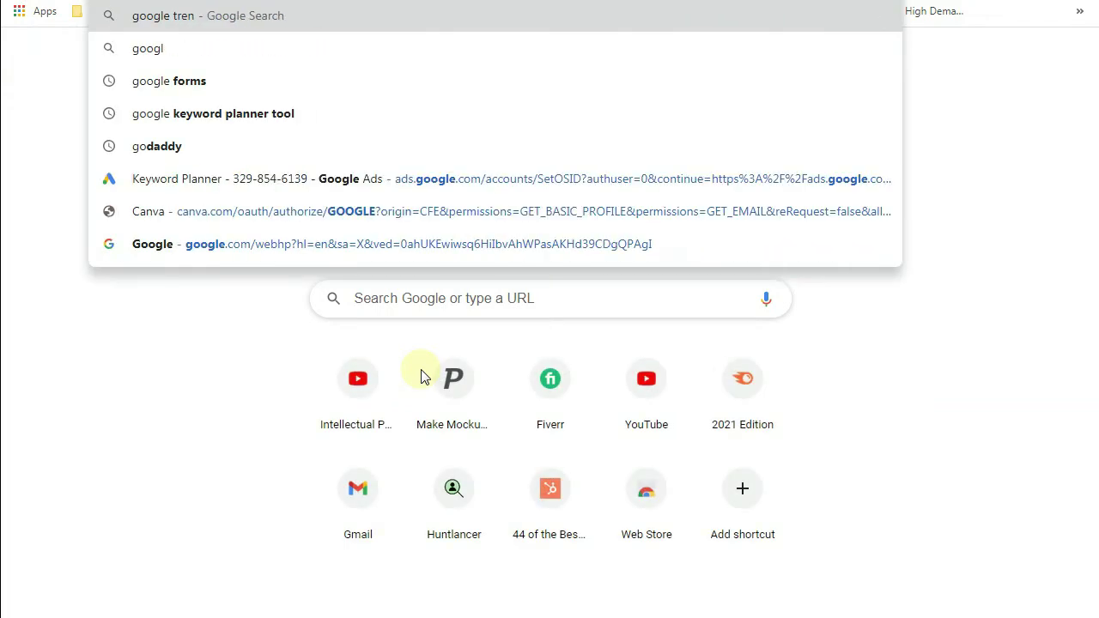
pyautogui.press('Return')
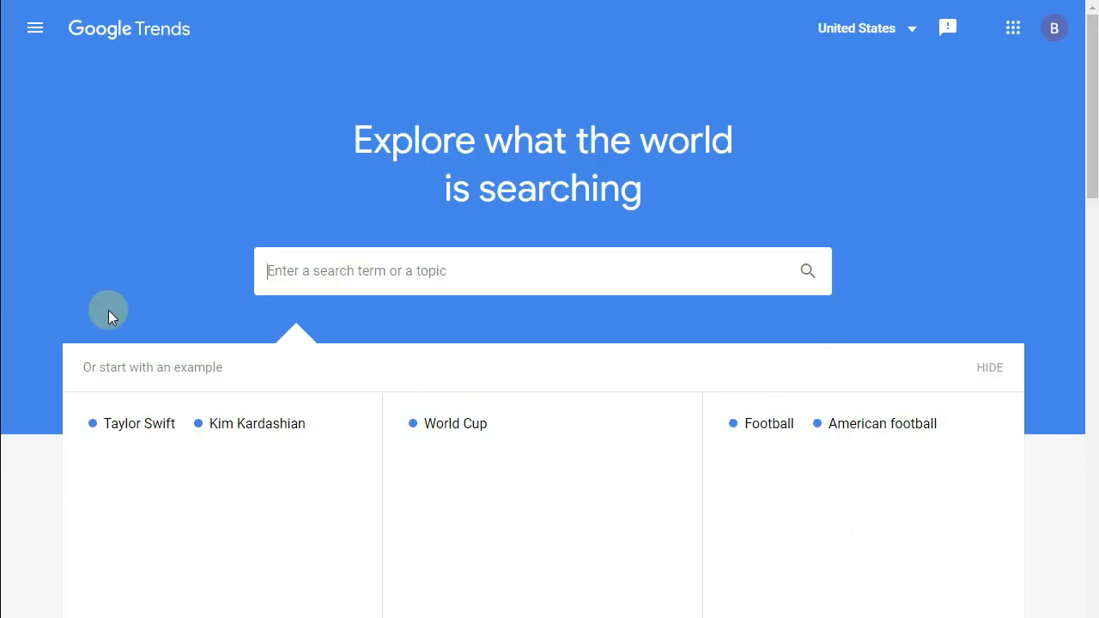
pyautogui.click(108, 314)
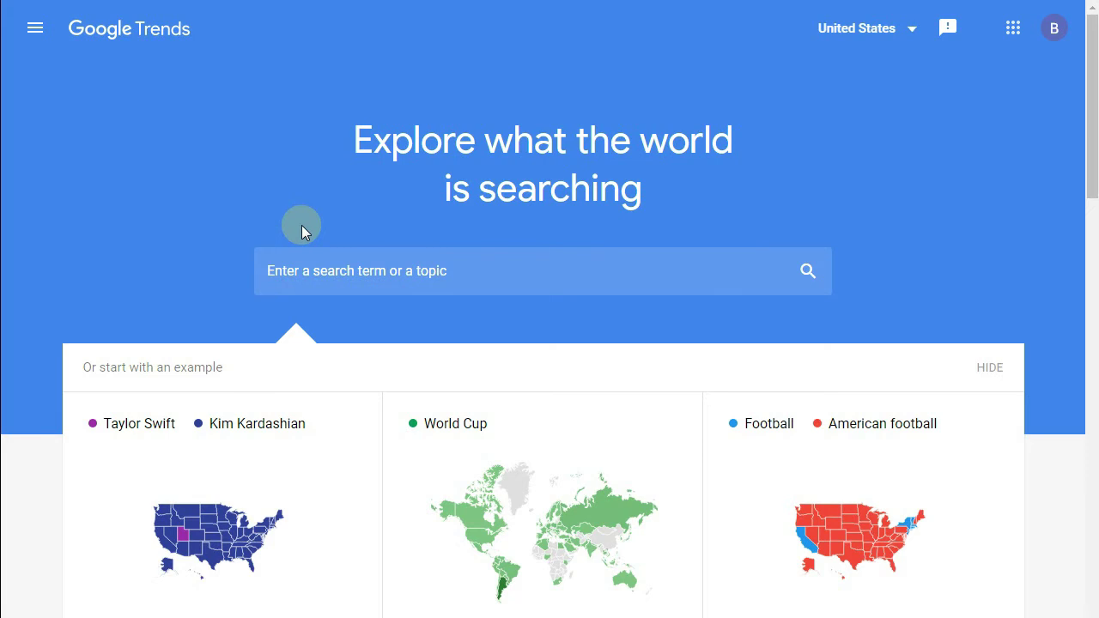
# Step: Explore the search term "digital marketing" in Google Trends
pyautogui.click(309, 269)
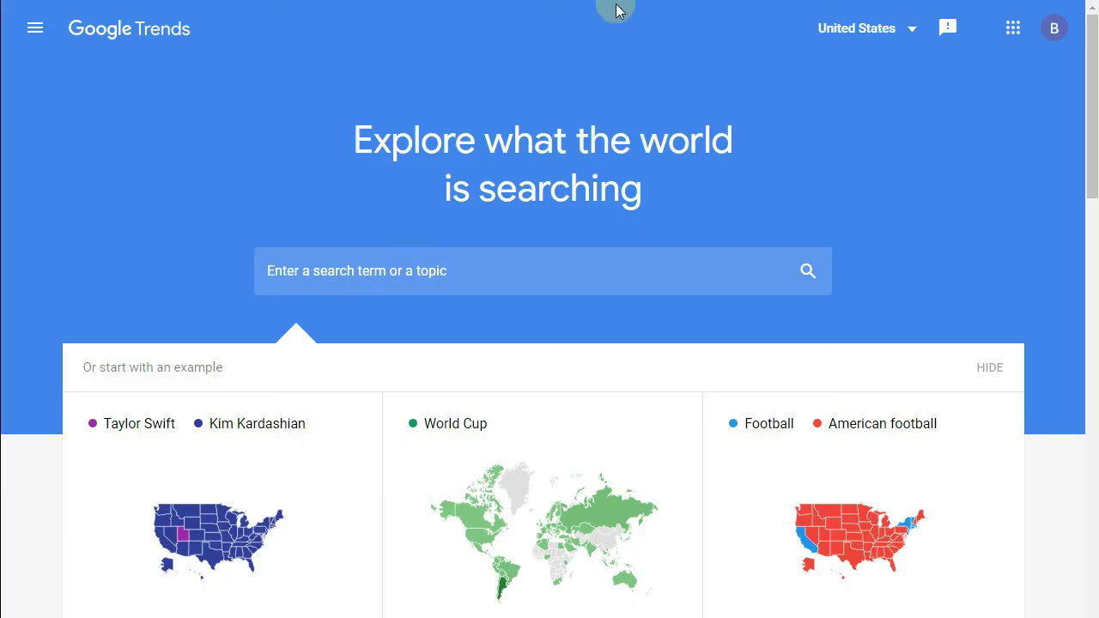
pyautogui.click(406, 260)
pyautogui.write('digital mark')
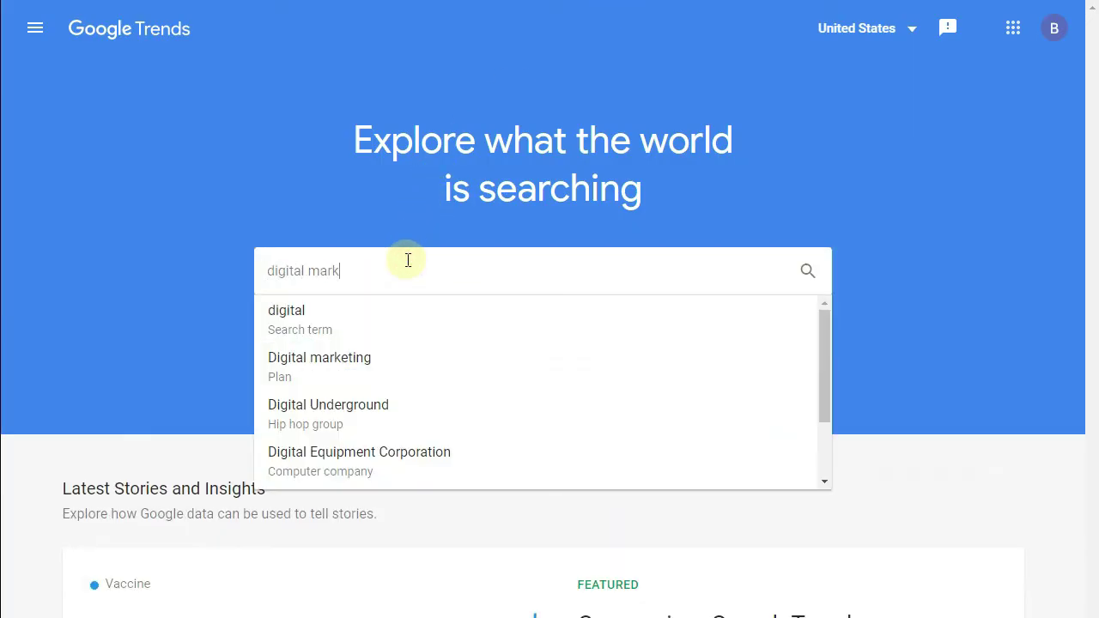
pyautogui.write('eting')
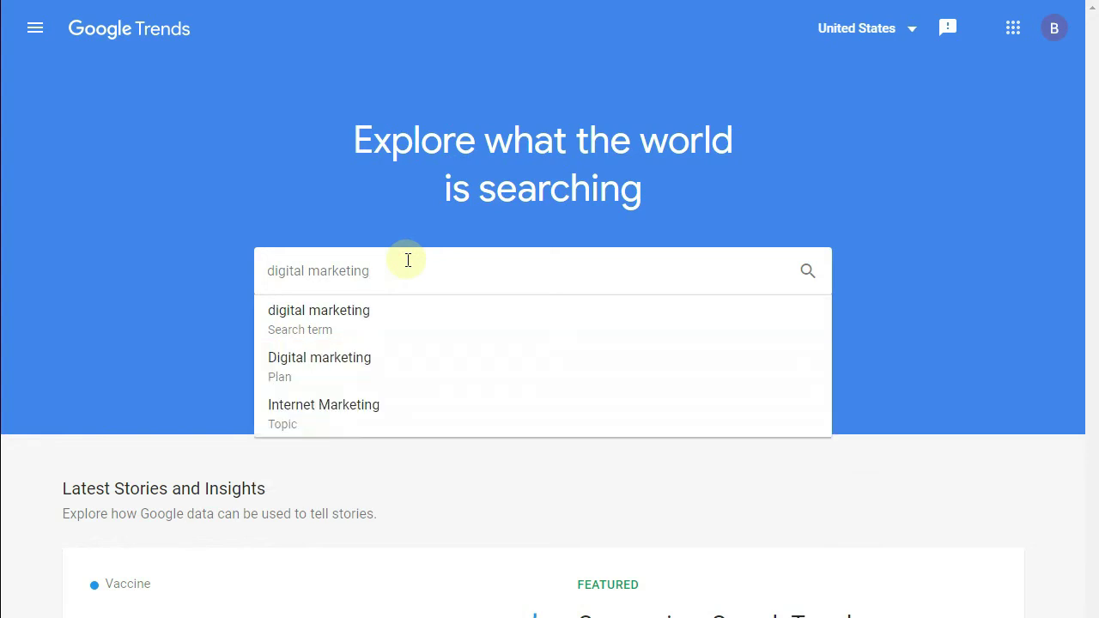
pyautogui.click(295, 314)
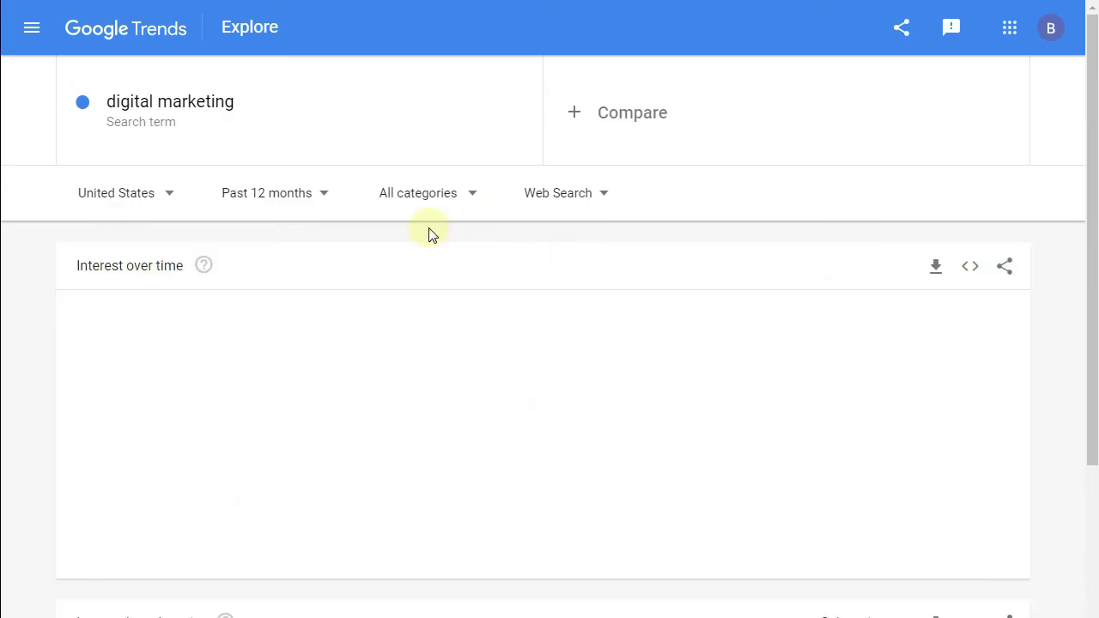
# Step: Set the location of the trend data to Worldwide and the time range to Past 90 days
pyautogui.click(148, 198)
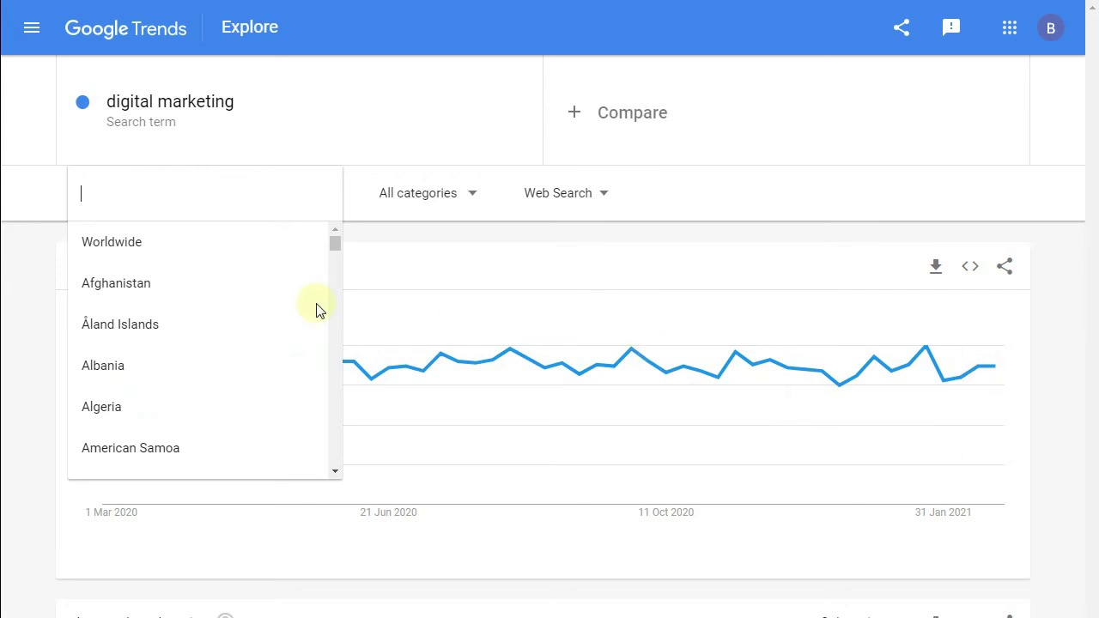
pyautogui.click(206, 243)
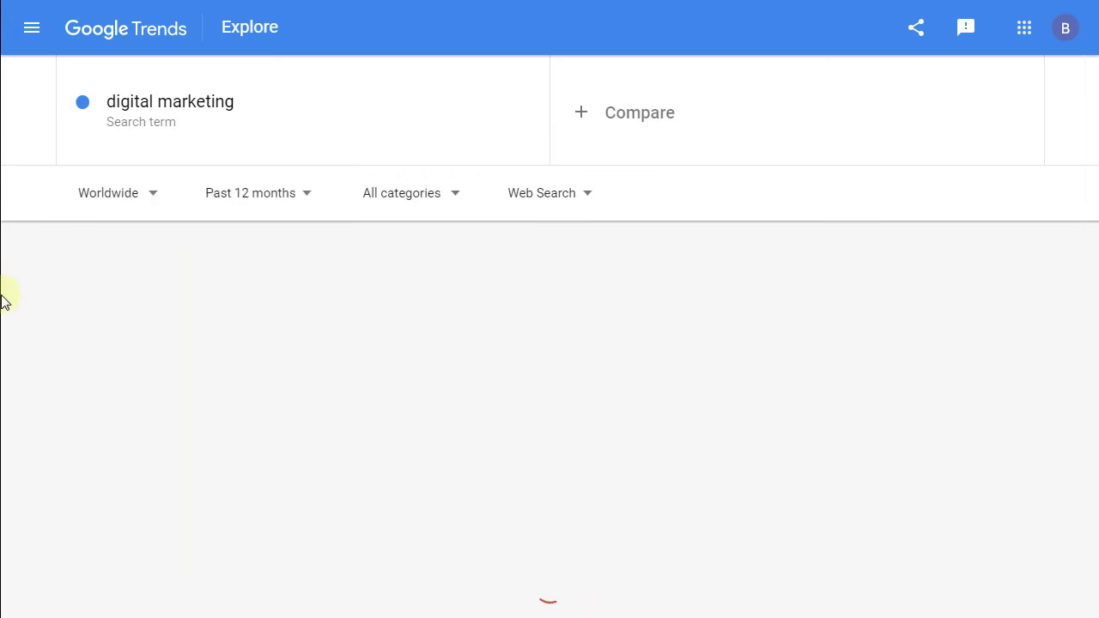
pyautogui.click(266, 202)
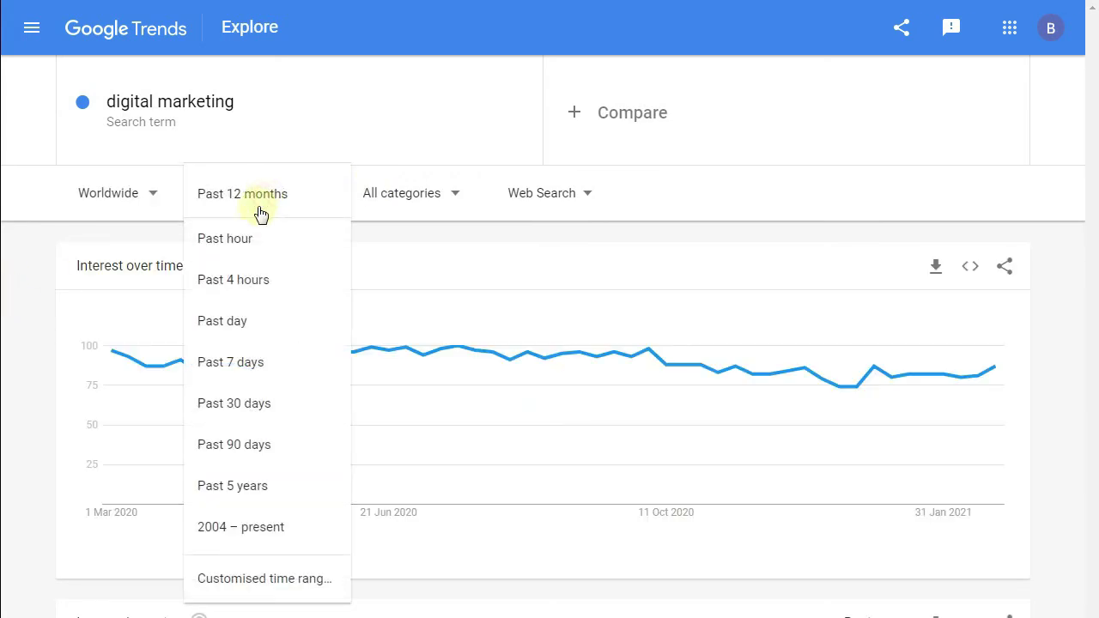
pyautogui.click(271, 447)
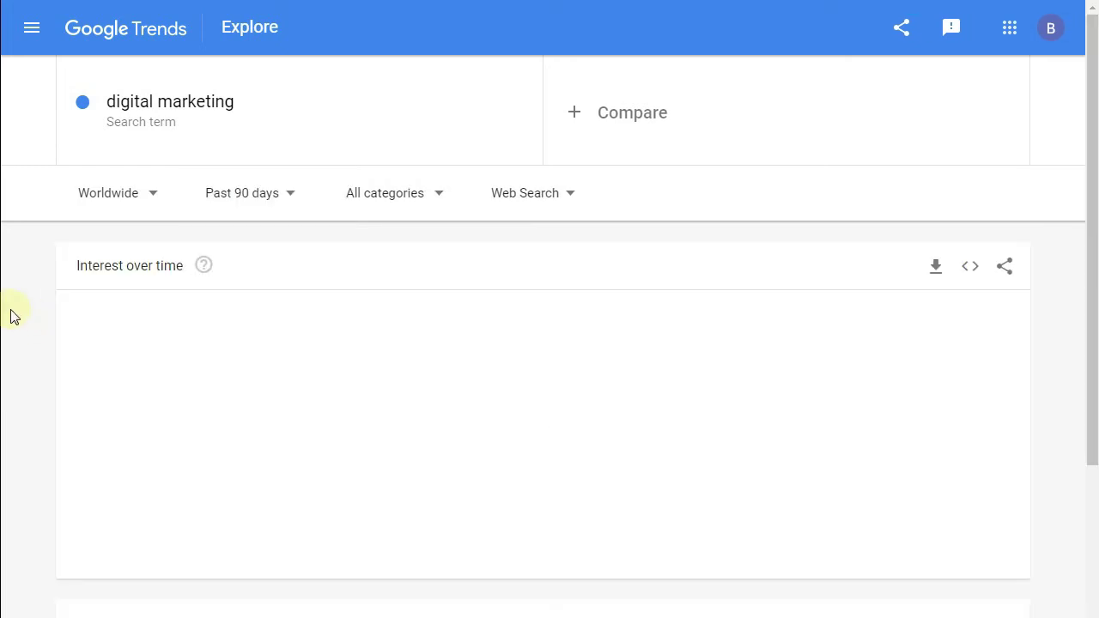
# Step: Examine the interest over time, the interest by region and the related topics and queries for "digital marketing"
pyautogui.scroll(-1, 11, 316)
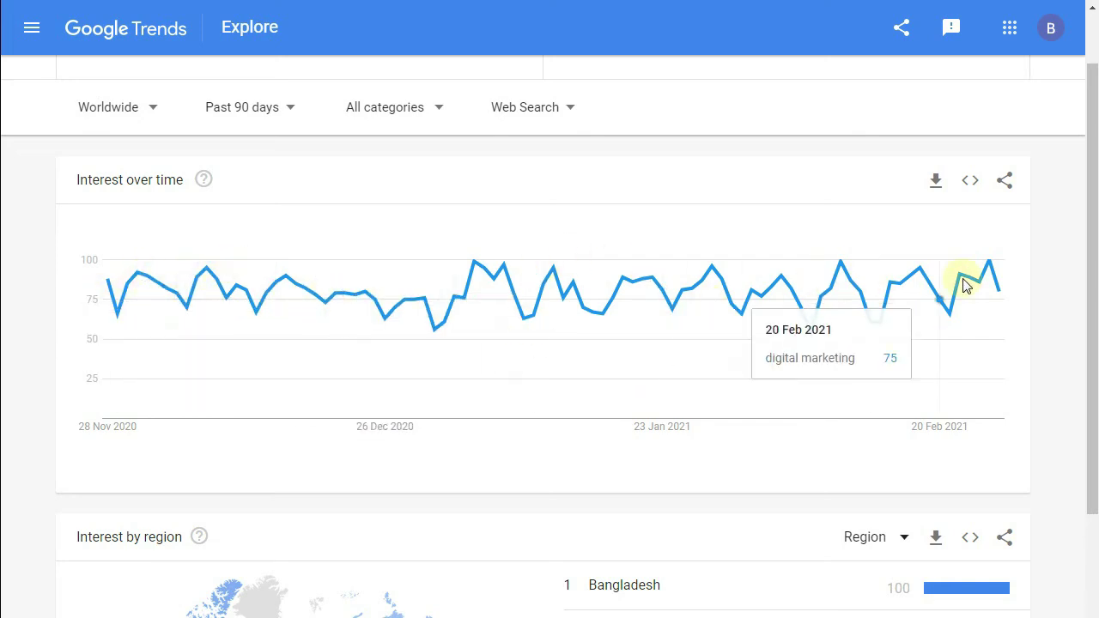
pyautogui.scroll(-1, 11, 318)
pyautogui.scroll(-3, 11, 318)
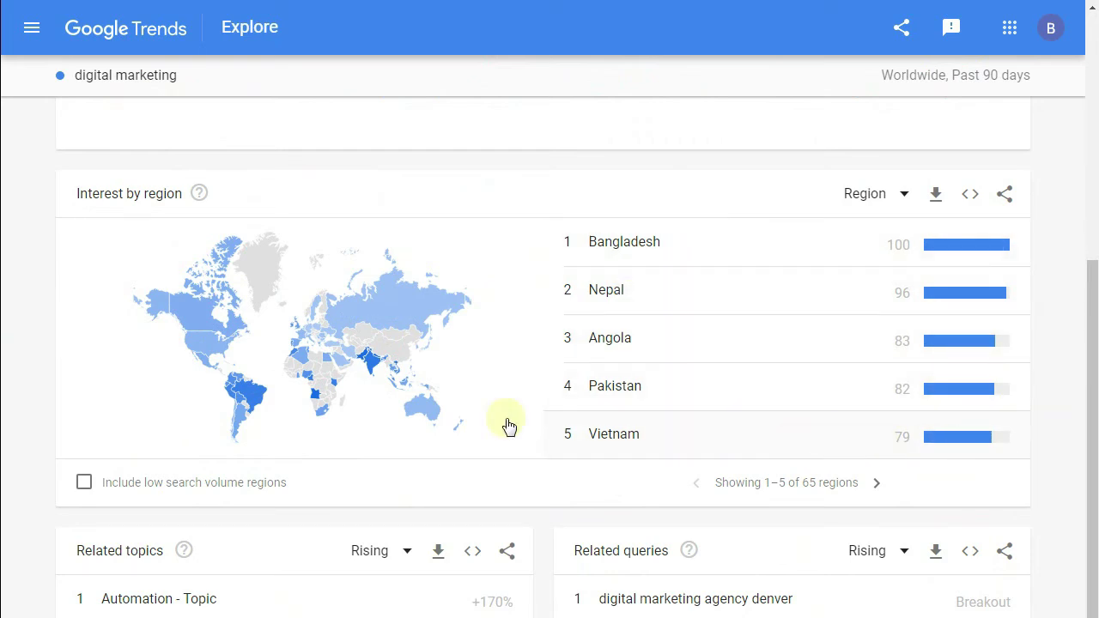
pyautogui.scroll(-1, 4, 298)
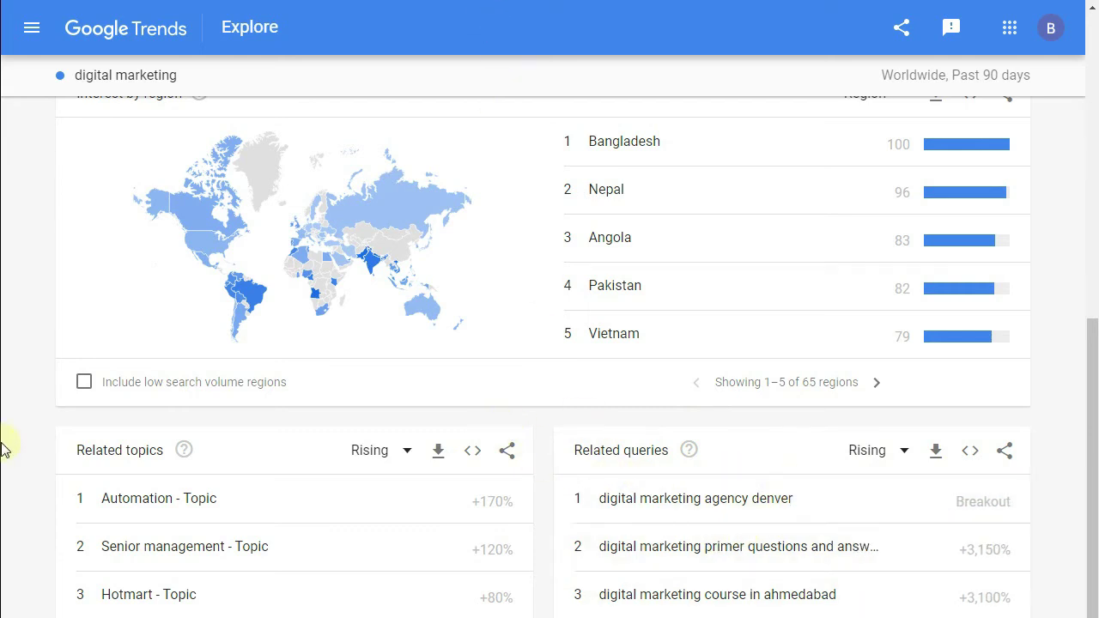
pyautogui.scroll(8, 4, 442)
pyautogui.scroll(-6, 4, 443)
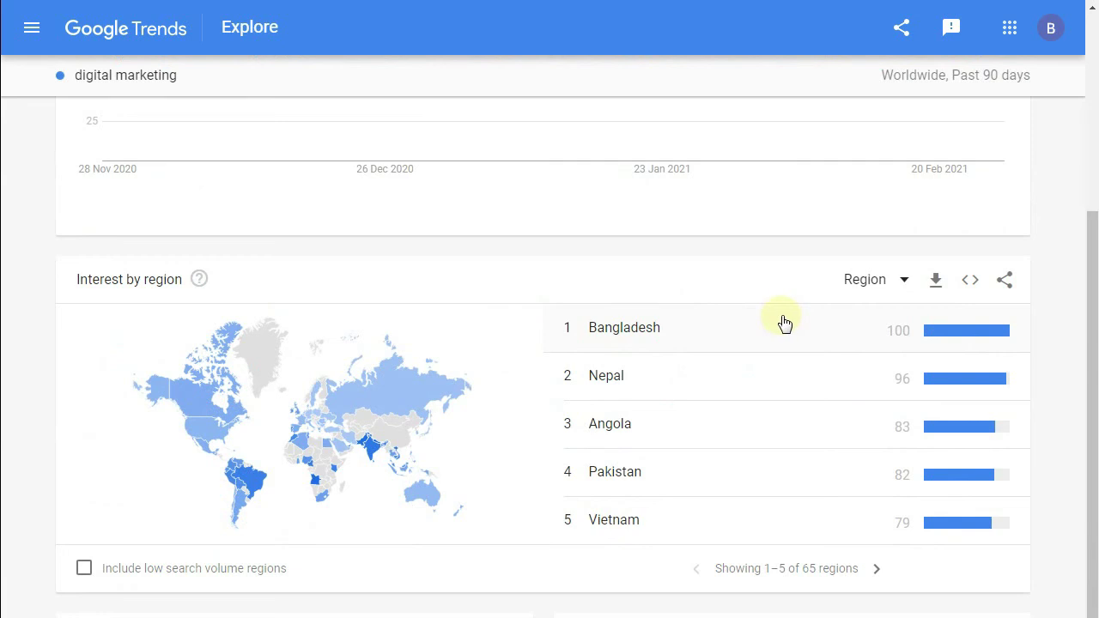
# Step: Change the interest by region breakdown from regions to City and examine the top-ranked cities
pyautogui.click(883, 272)
pyautogui.click(847, 331)
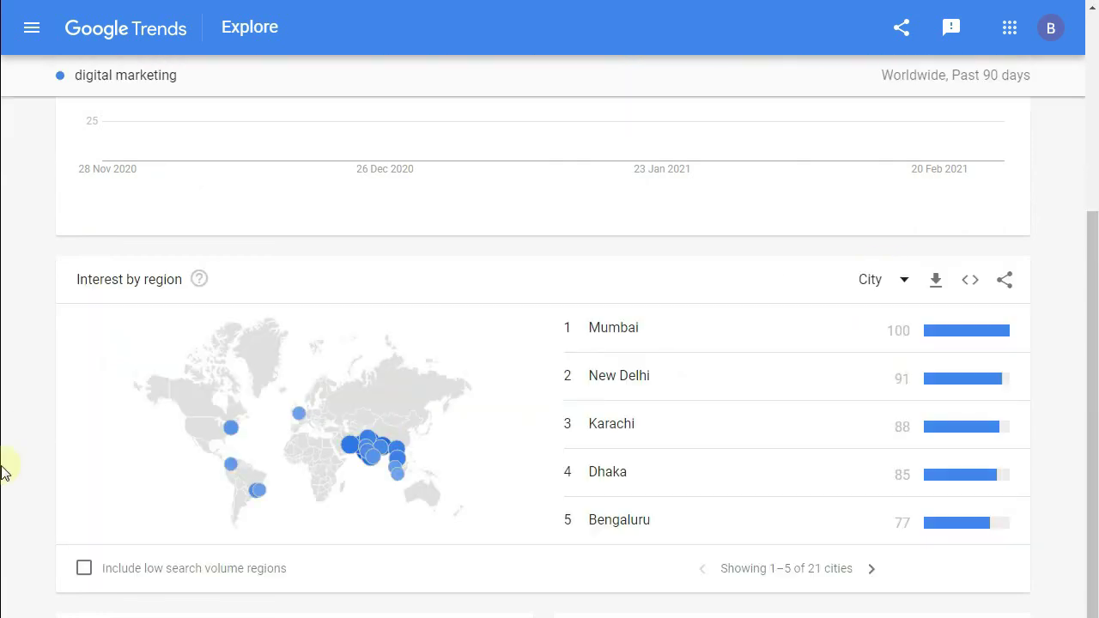
pyautogui.moveTo(636, 423); pyautogui.dragTo(589, 424)
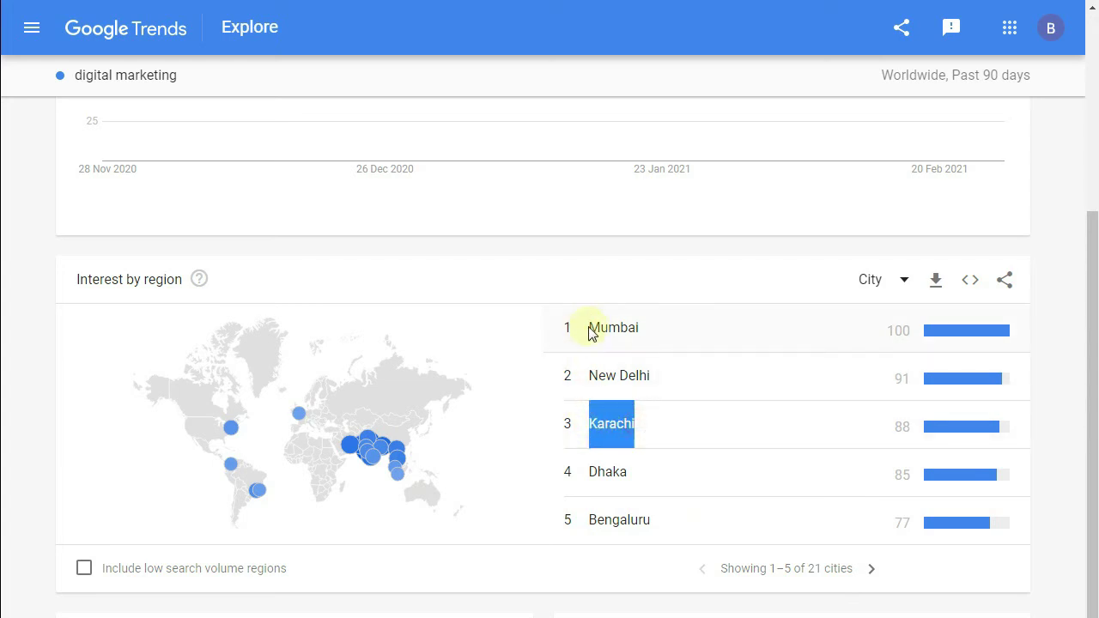
pyautogui.moveTo(591, 329); pyautogui.dragTo(675, 326)
pyautogui.moveTo(590, 476); pyautogui.dragTo(633, 476)
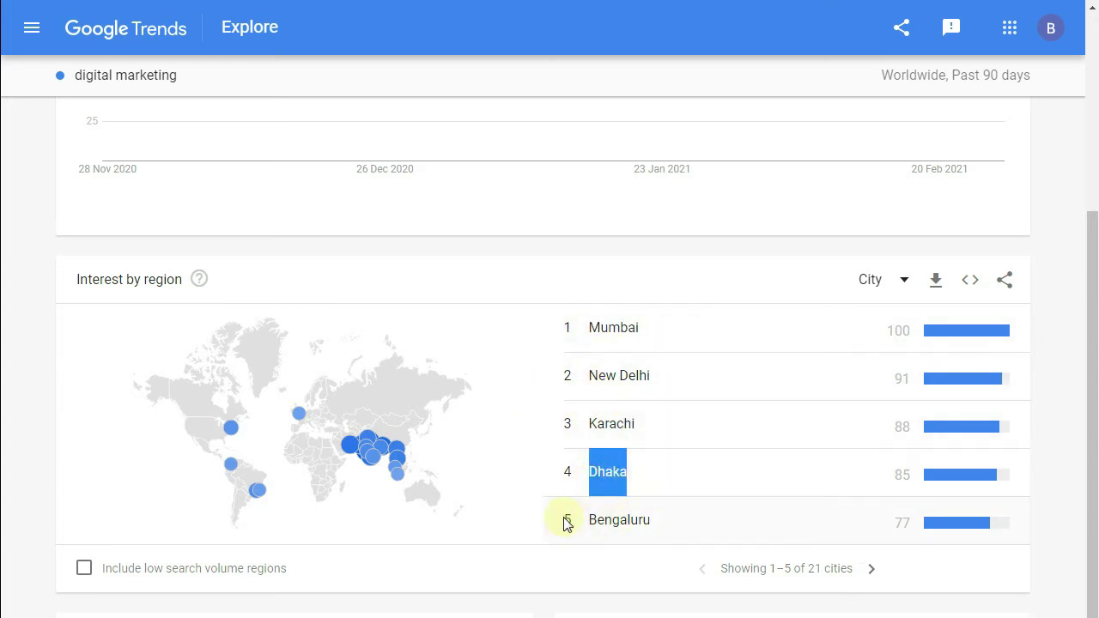
pyautogui.moveTo(591, 520); pyautogui.dragTo(678, 528)
pyautogui.click(3, 438)
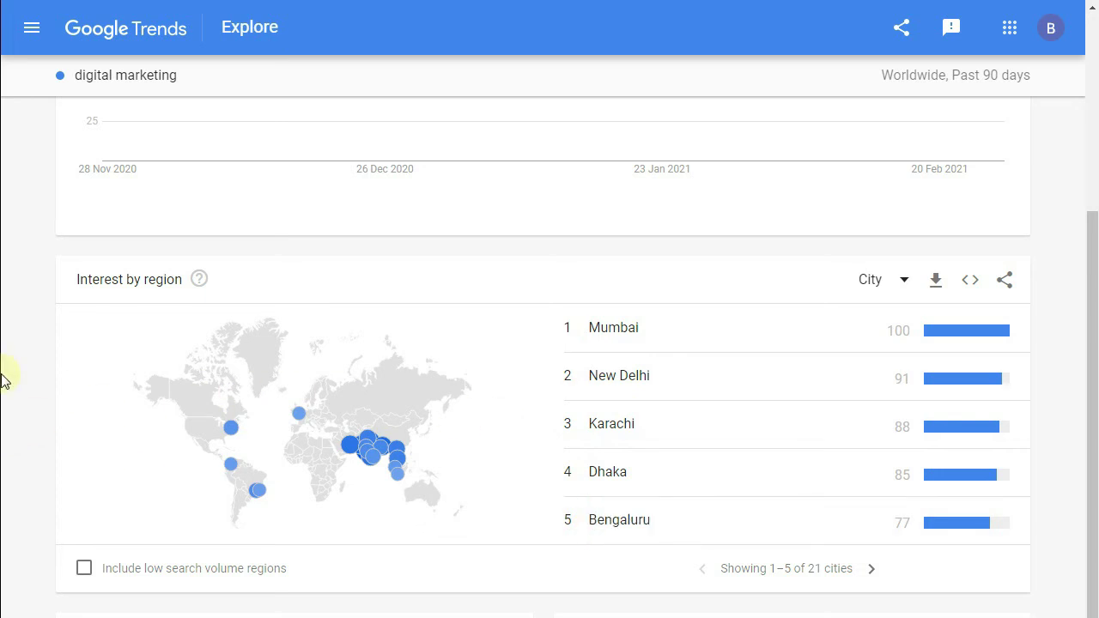
pyautogui.scroll(4, 3, 378)
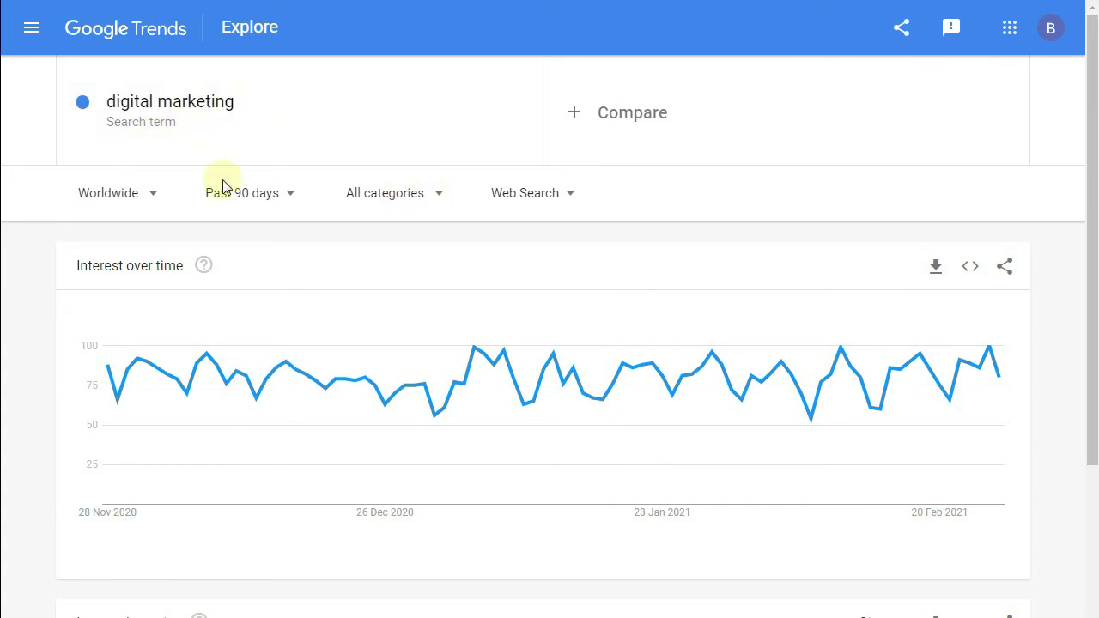
pyautogui.click(415, 193)
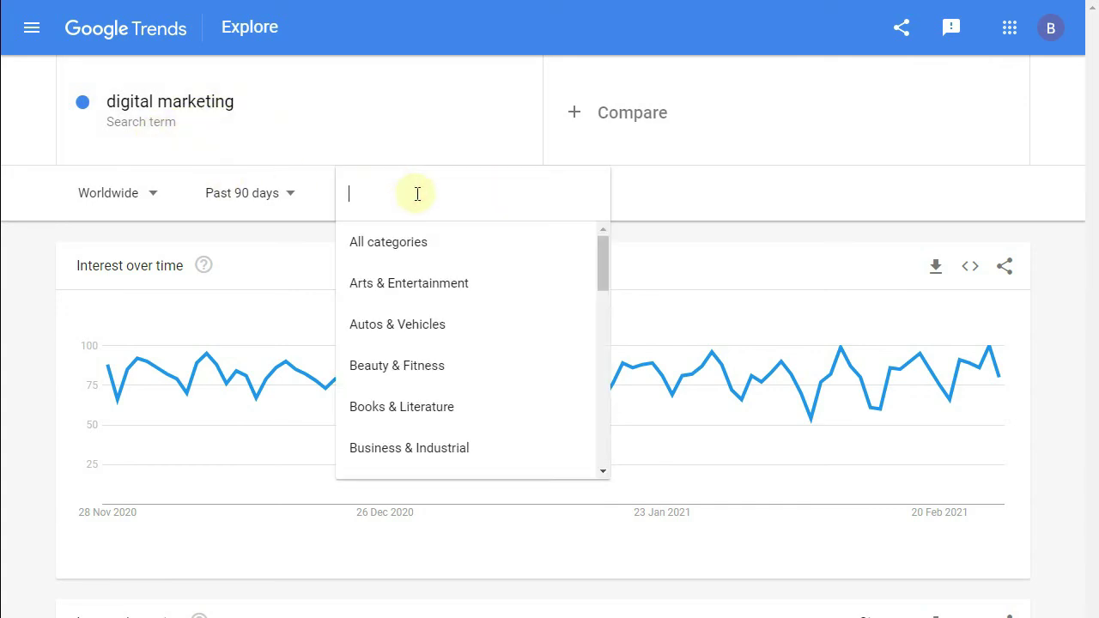
pyautogui.click(418, 238)
pyautogui.click(567, 194)
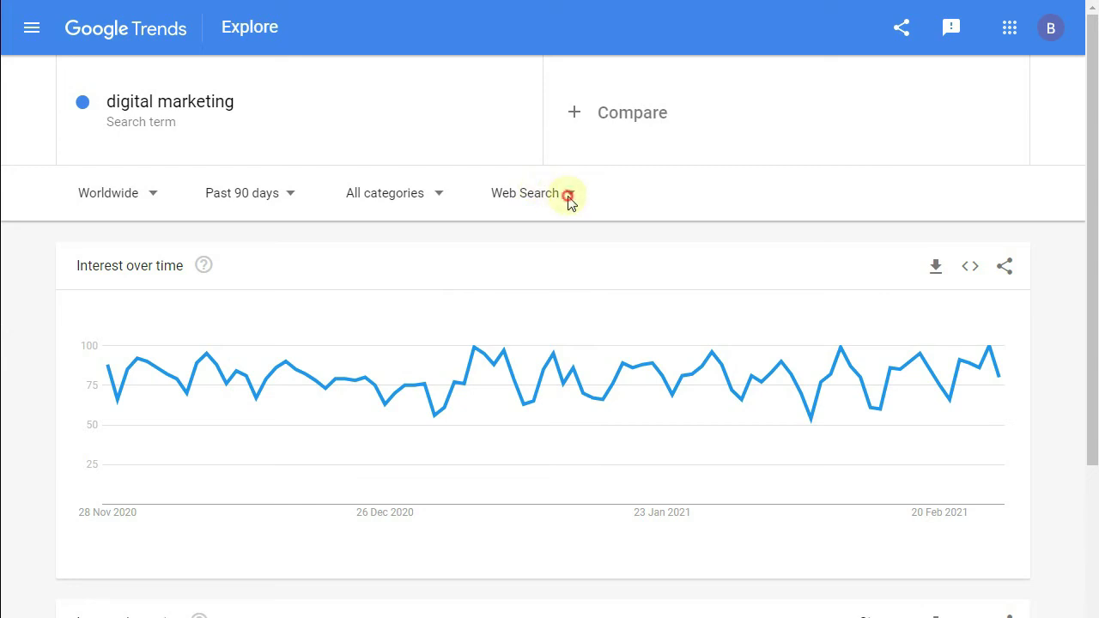
pyautogui.click(386, 182)
# Step: Add "online marketing" as a comparison search term and review its interest over time and regional breakdown against "digital marketing"
pyautogui.click(633, 136)
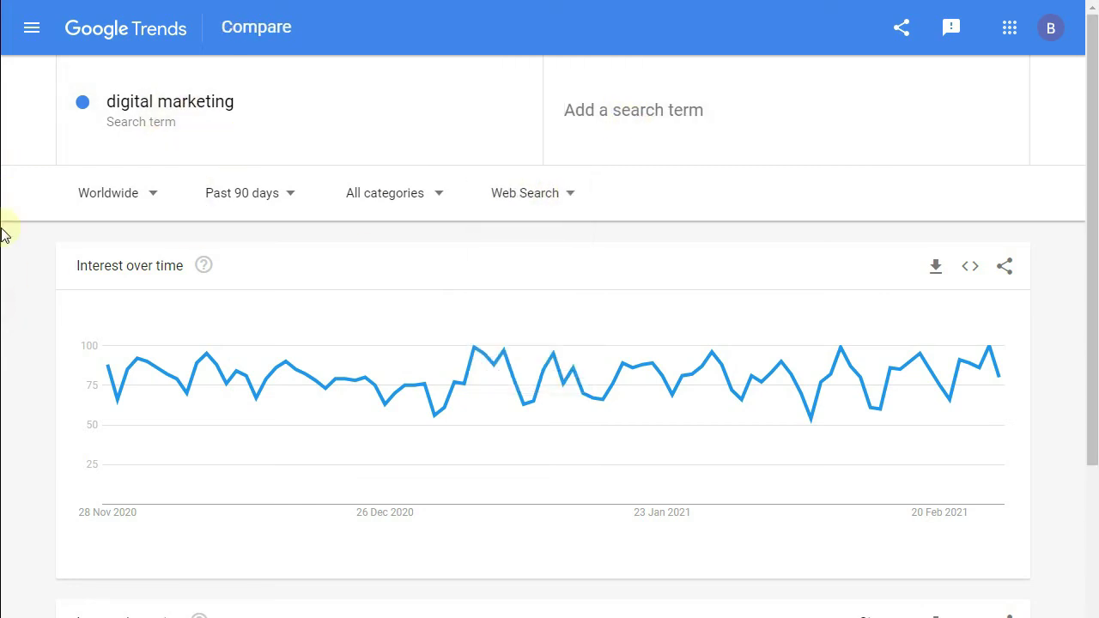
pyautogui.write('online')
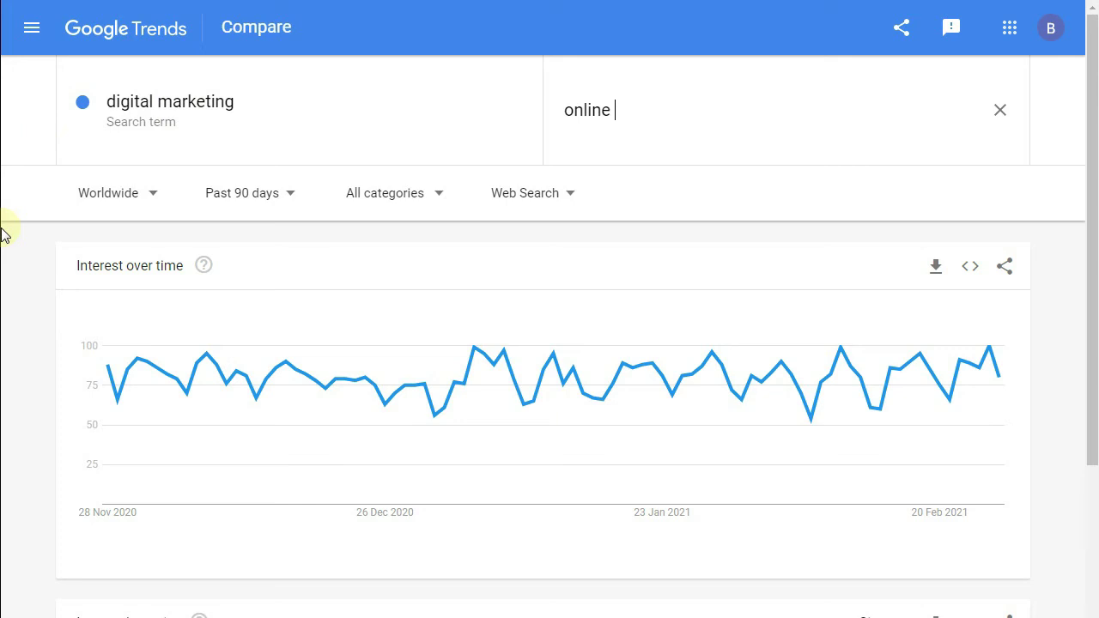
pyautogui.write(' marketing')
pyautogui.press('Return')
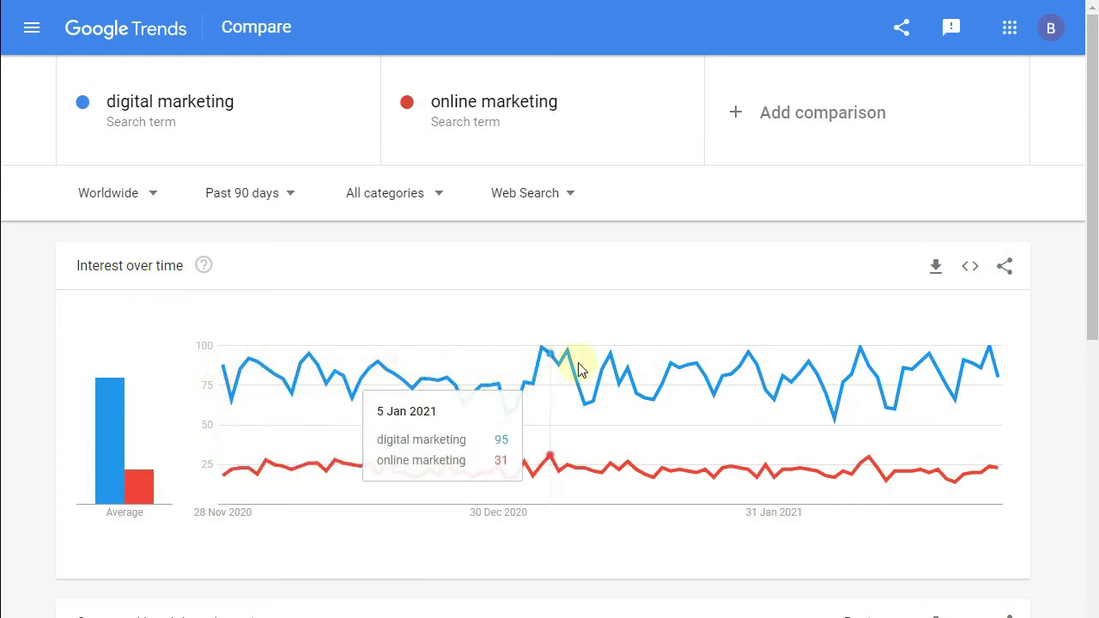
pyautogui.scroll(-1, 888, 425)
pyautogui.scroll(-5, 885, 418)
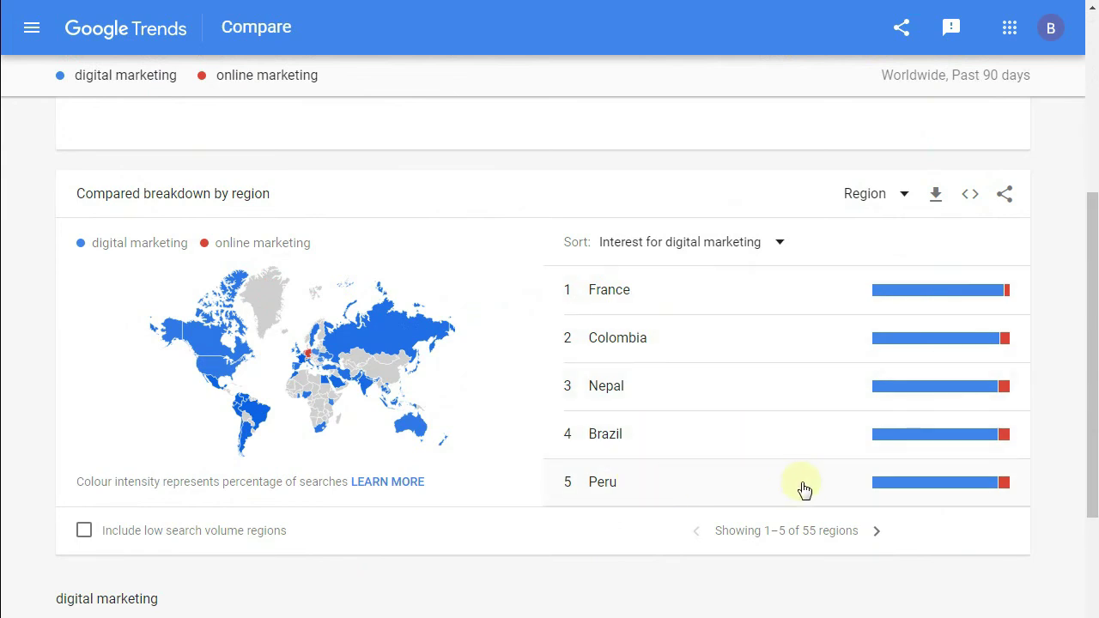
pyautogui.scroll(5, 3, 464)
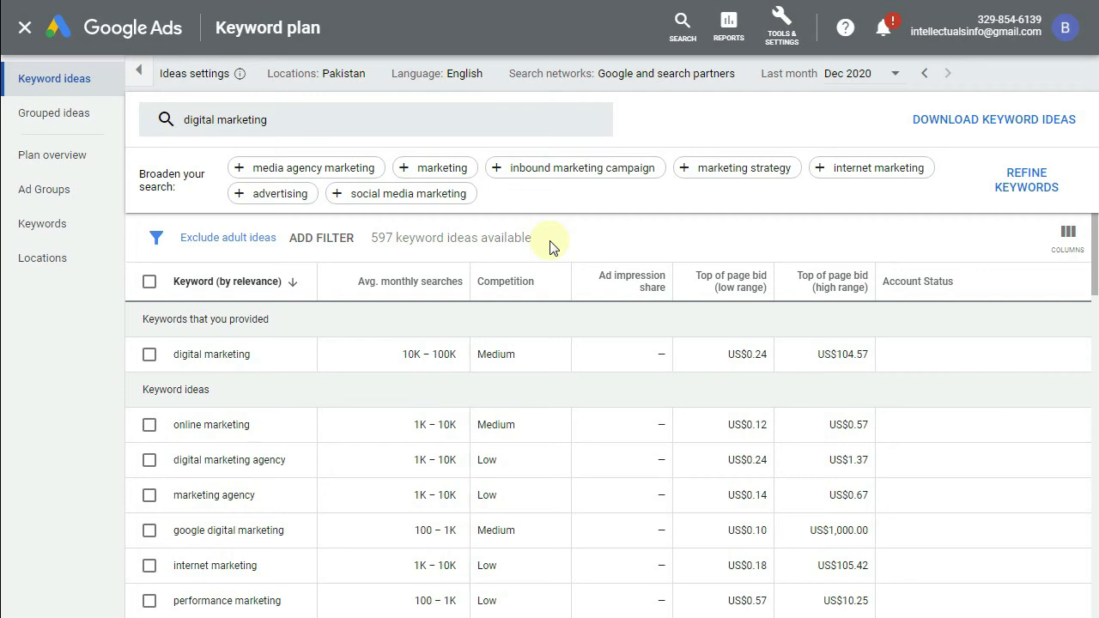
# Step: Broaden the "digital marketing" keyword search with "social media marketing" and view the Refine keywords categories
pyautogui.scroll(-3, 446, 215)
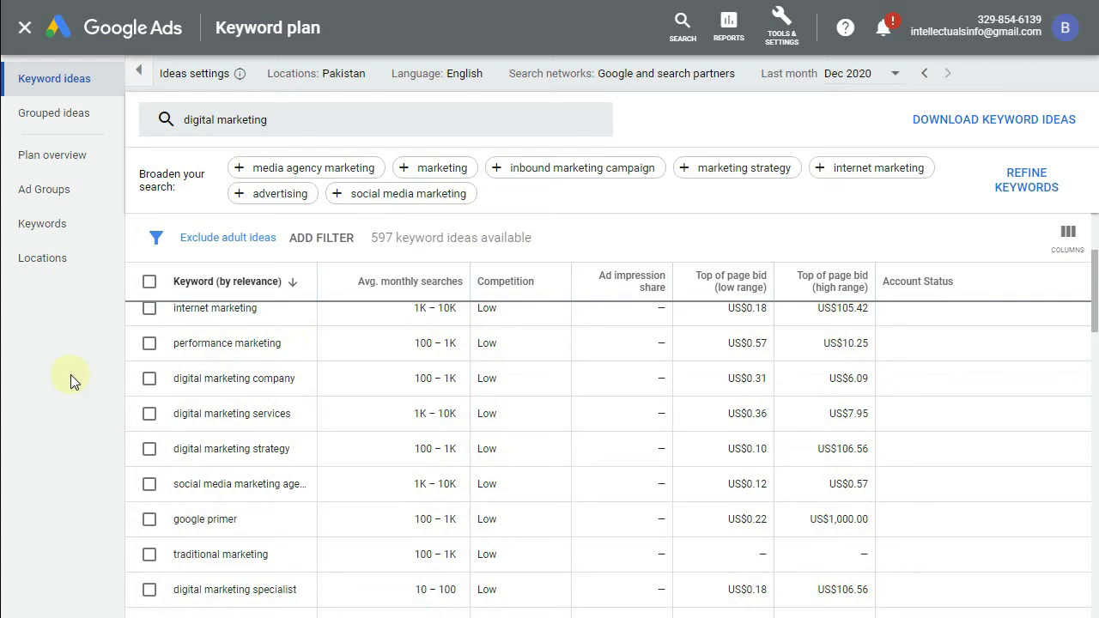
pyautogui.scroll(3, 257, 344)
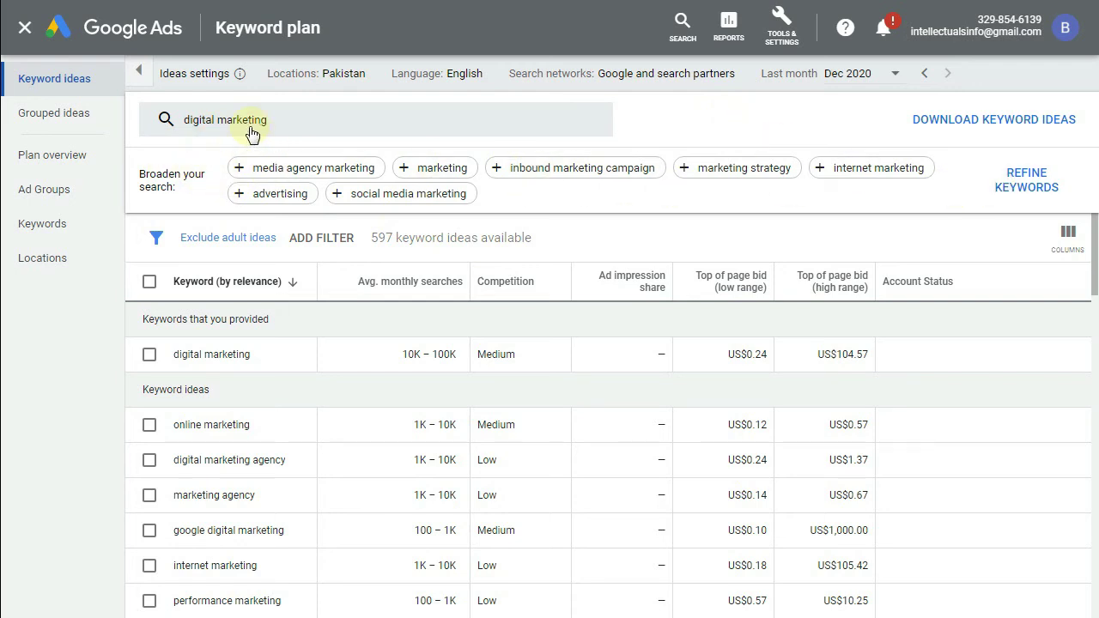
pyautogui.click(395, 196)
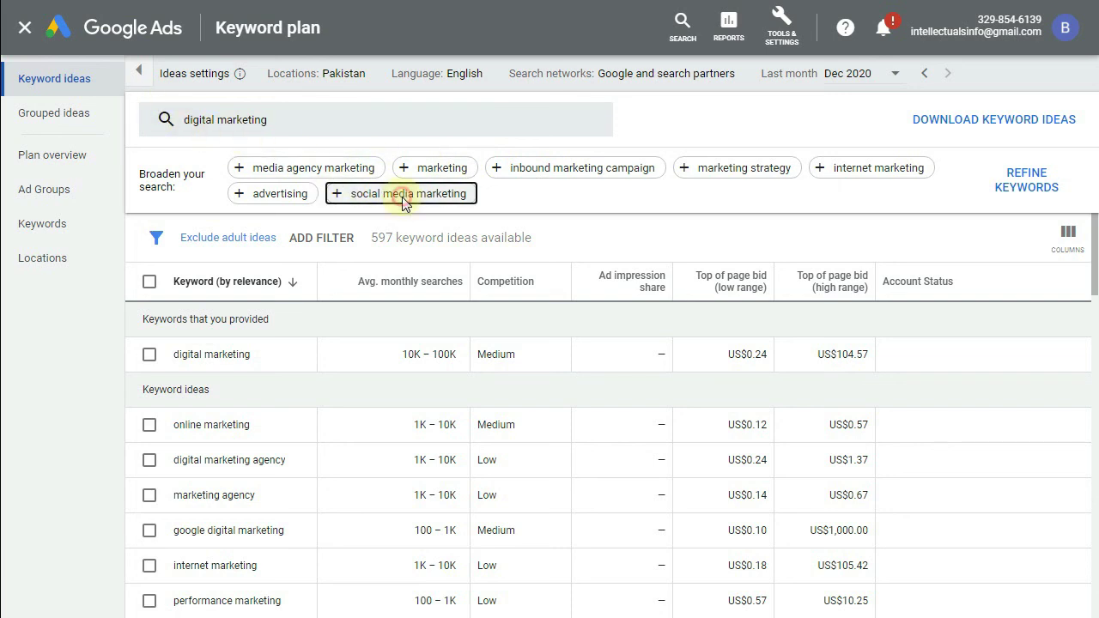
pyautogui.click(222, 408)
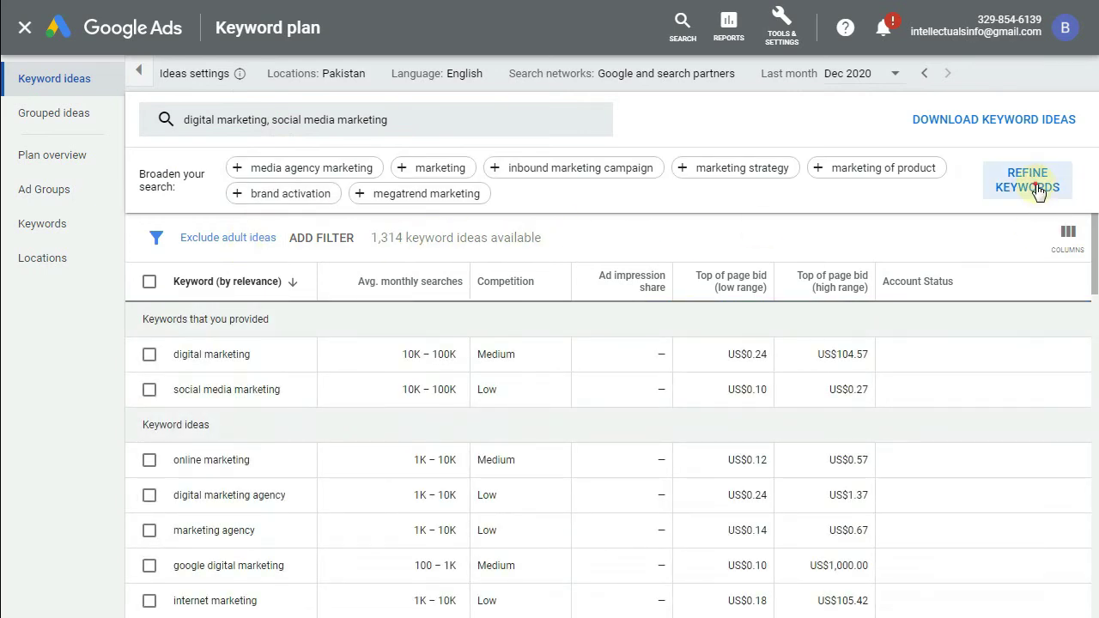
pyautogui.click(1035, 189)
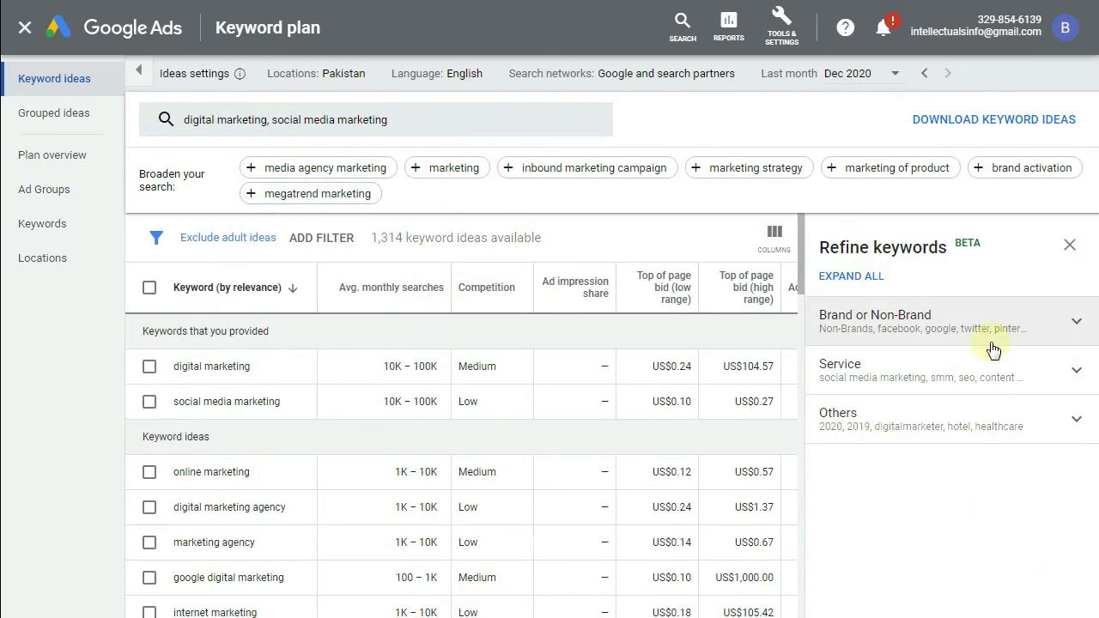
pyautogui.click(1070, 246)
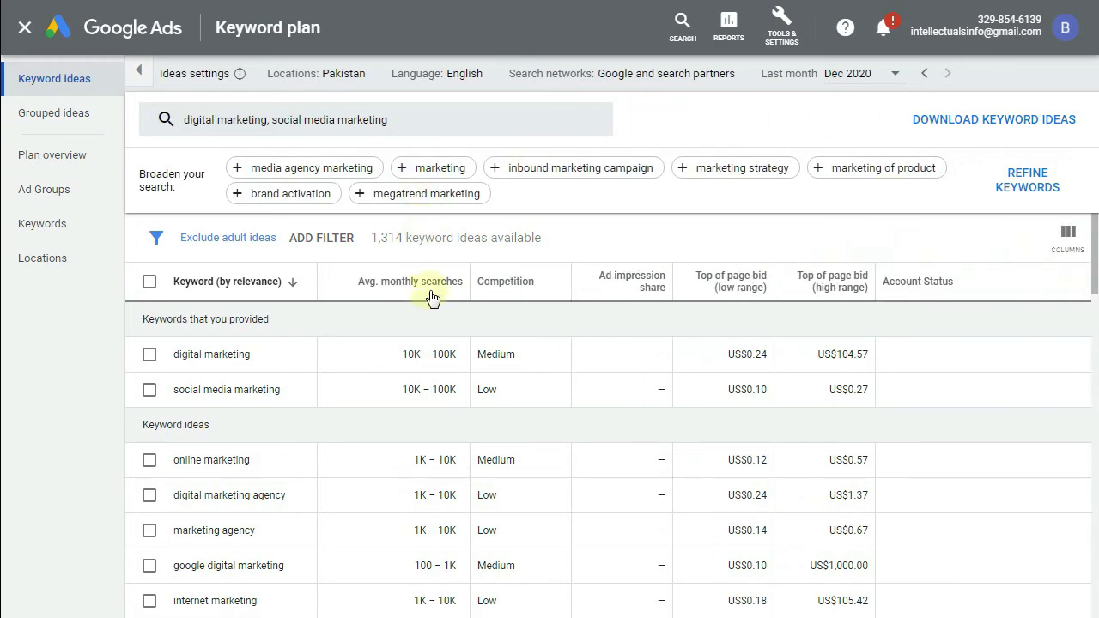
# Step: Download the keyword ideas to Google Sheets, saving the file in the My drive folder
pyautogui.click(1026, 125)
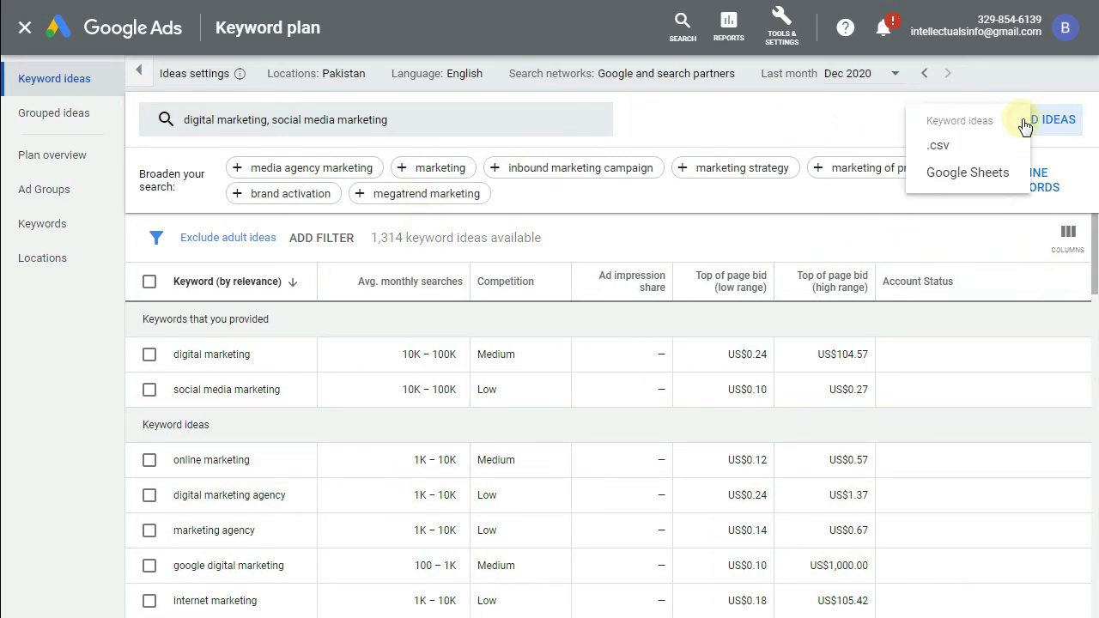
pyautogui.click(980, 173)
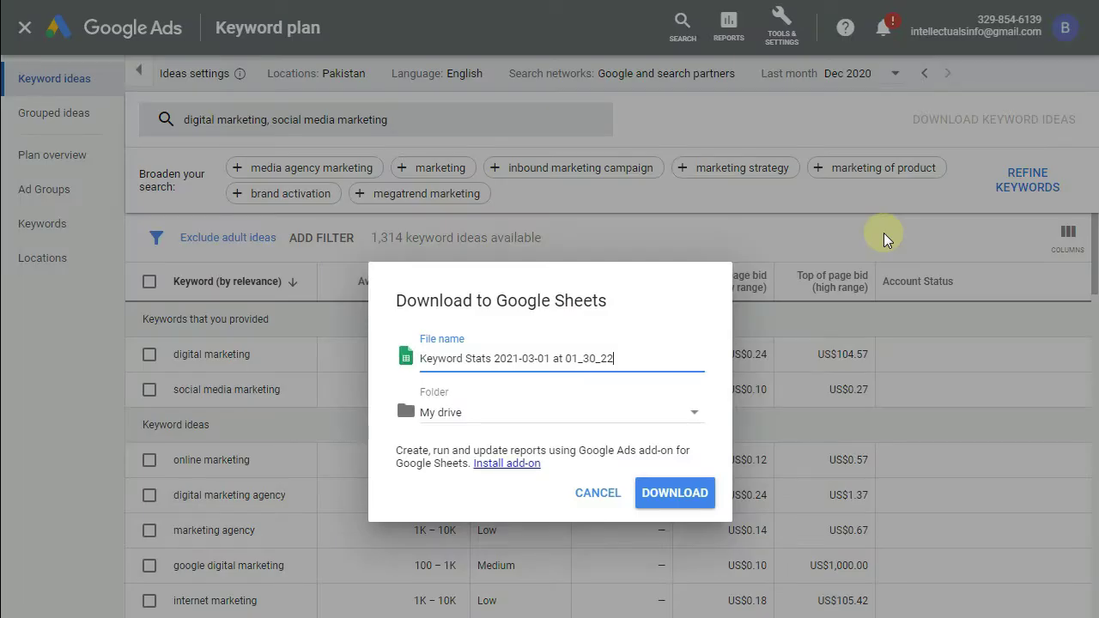
pyautogui.click(504, 416)
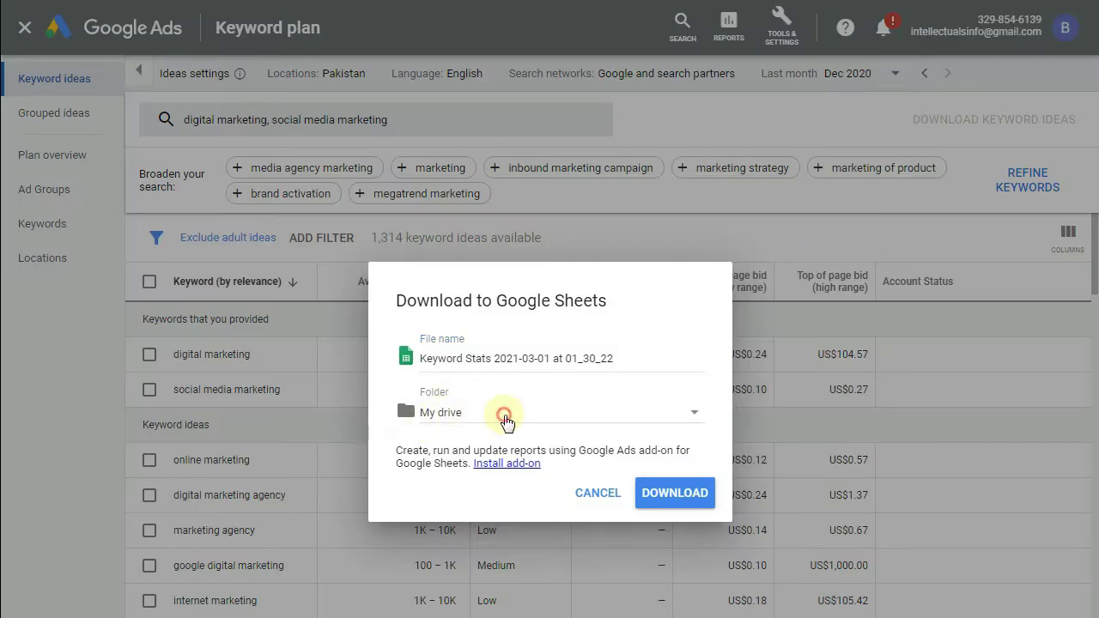
pyautogui.click(700, 492)
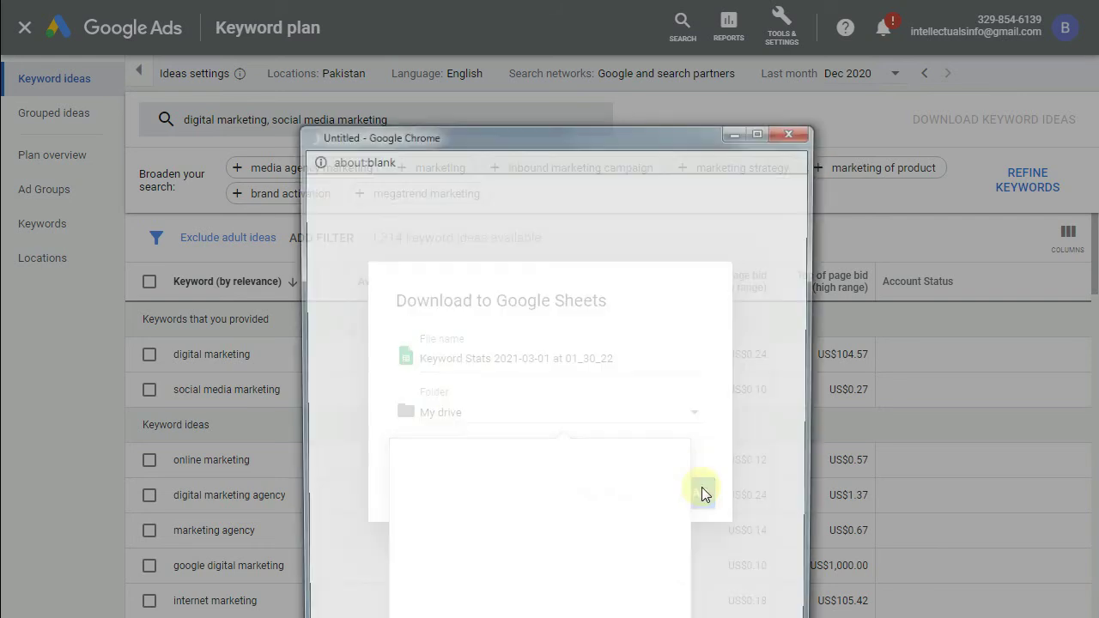
# Step: Verify the Google account by requesting a text-message code and submitting the verification code
pyautogui.moveTo(577, 87); pyautogui.dragTo(572, 57)
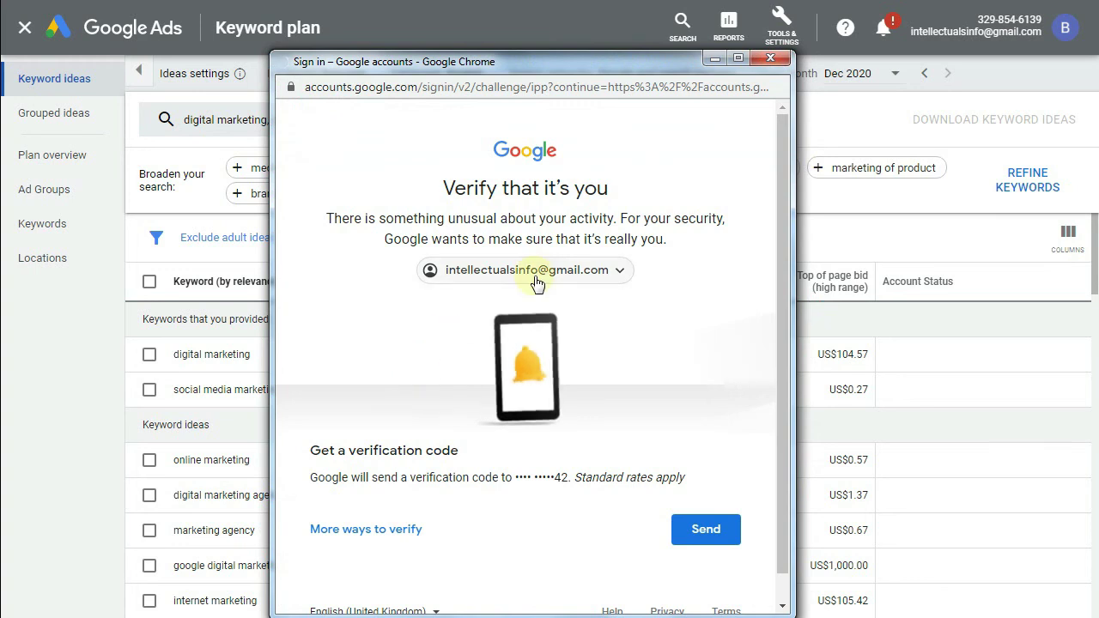
pyautogui.click(707, 527)
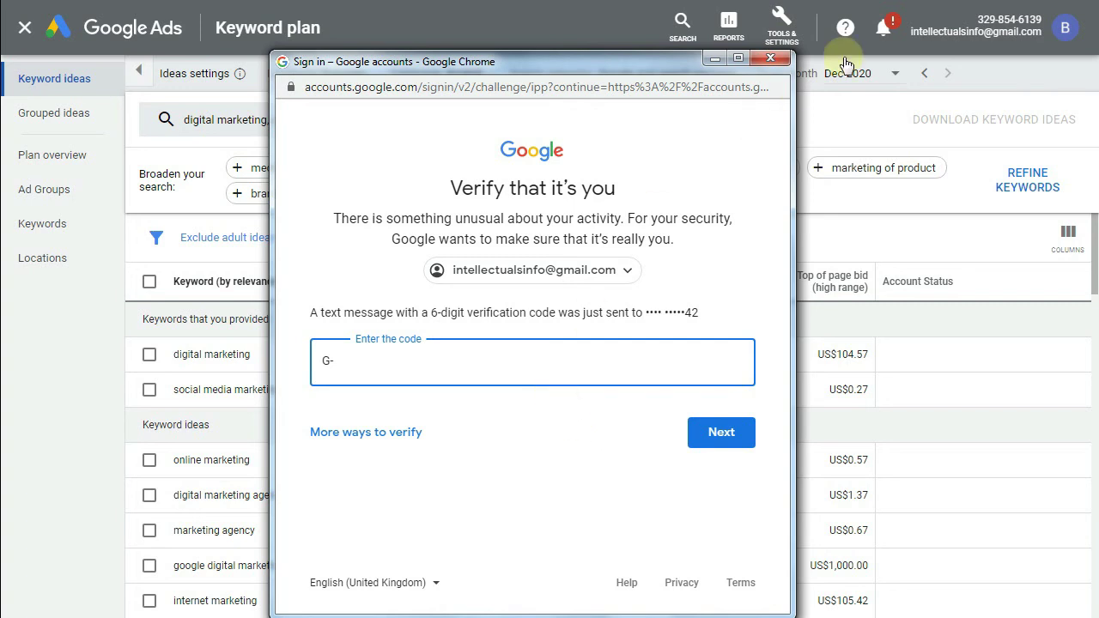
pyautogui.click(768, 153)
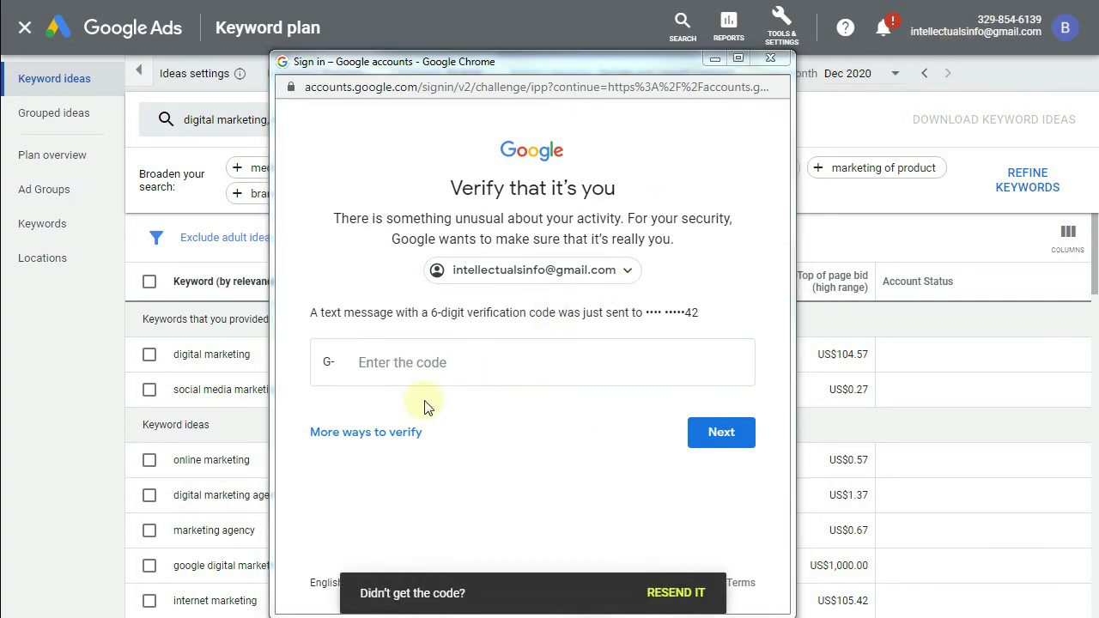
pyautogui.click(401, 363)
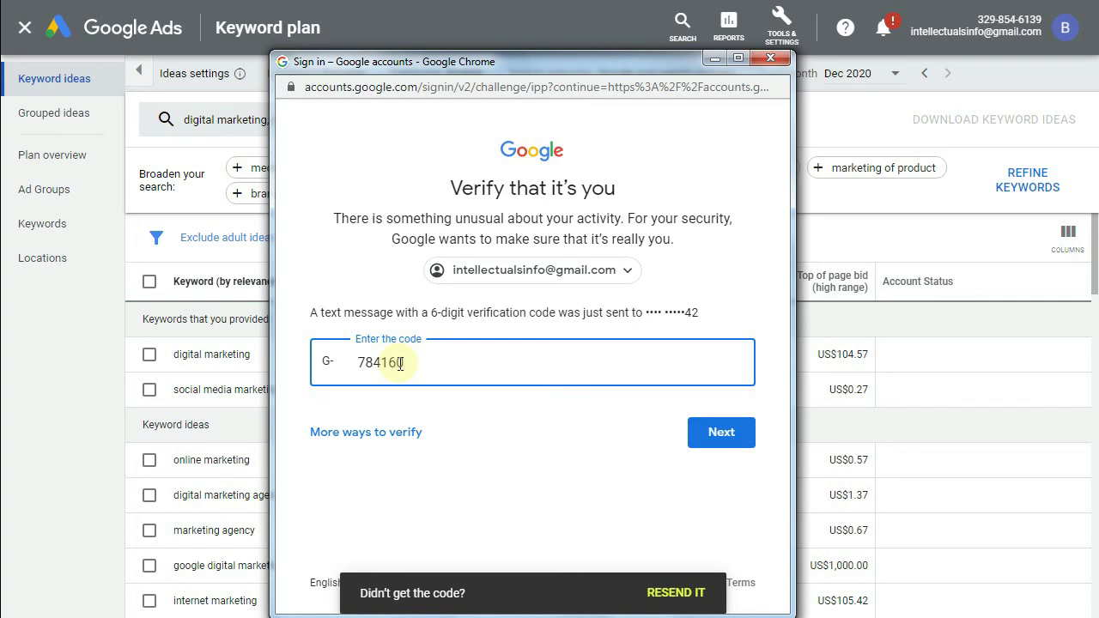
pyautogui.click(706, 435)
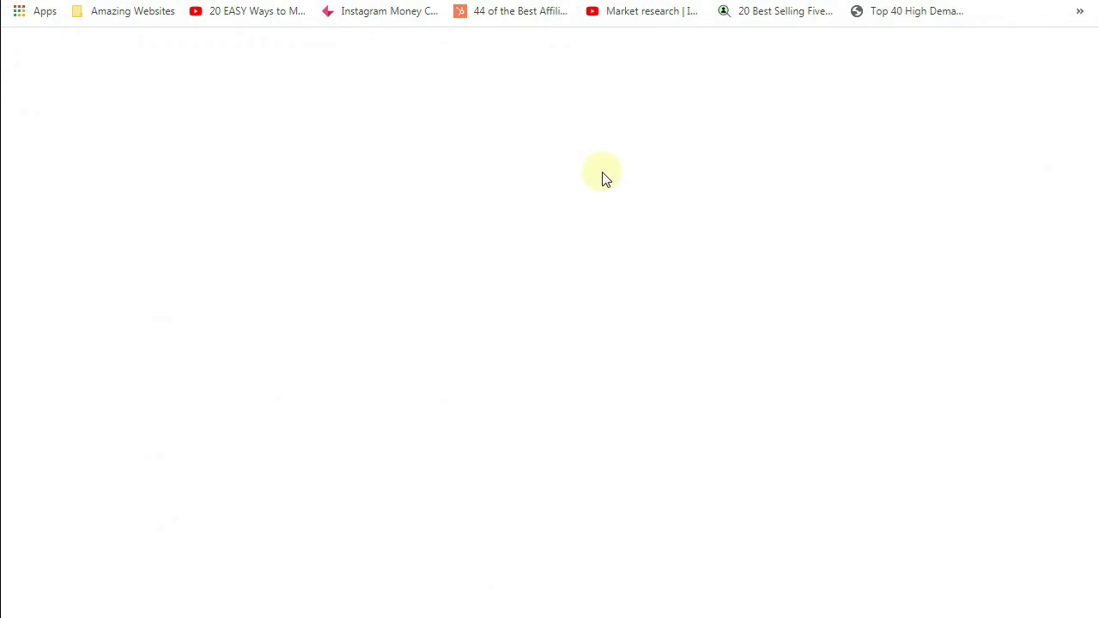
# Step: Search the web for "google sheets" and go to the Google Sheets home page
pyautogui.write('google sheets')
pyautogui.press('Return')
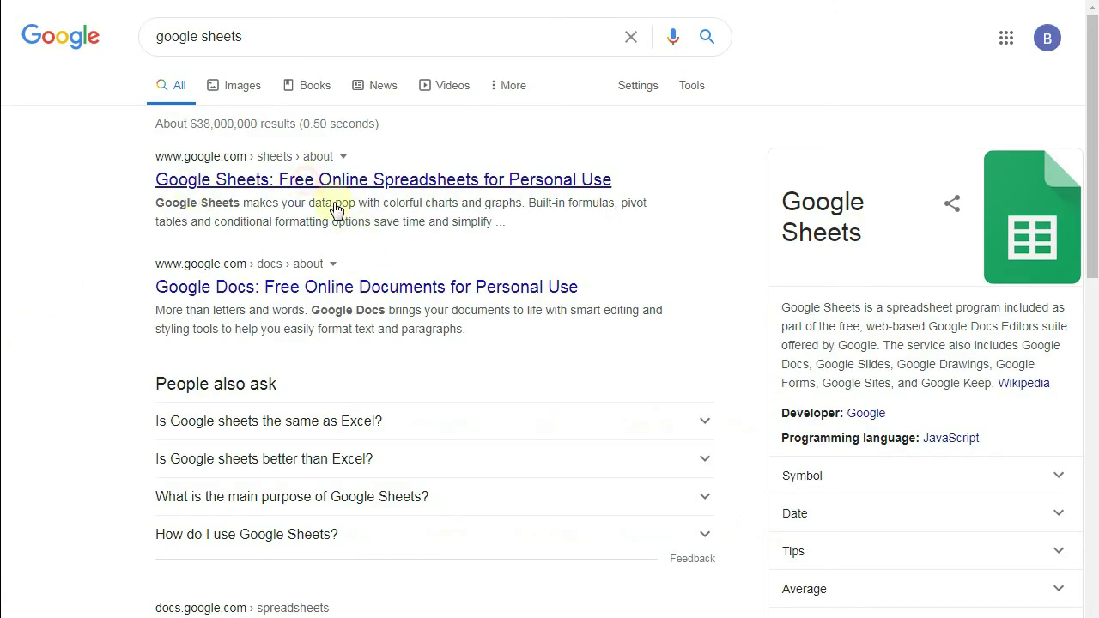
pyautogui.click(470, 287)
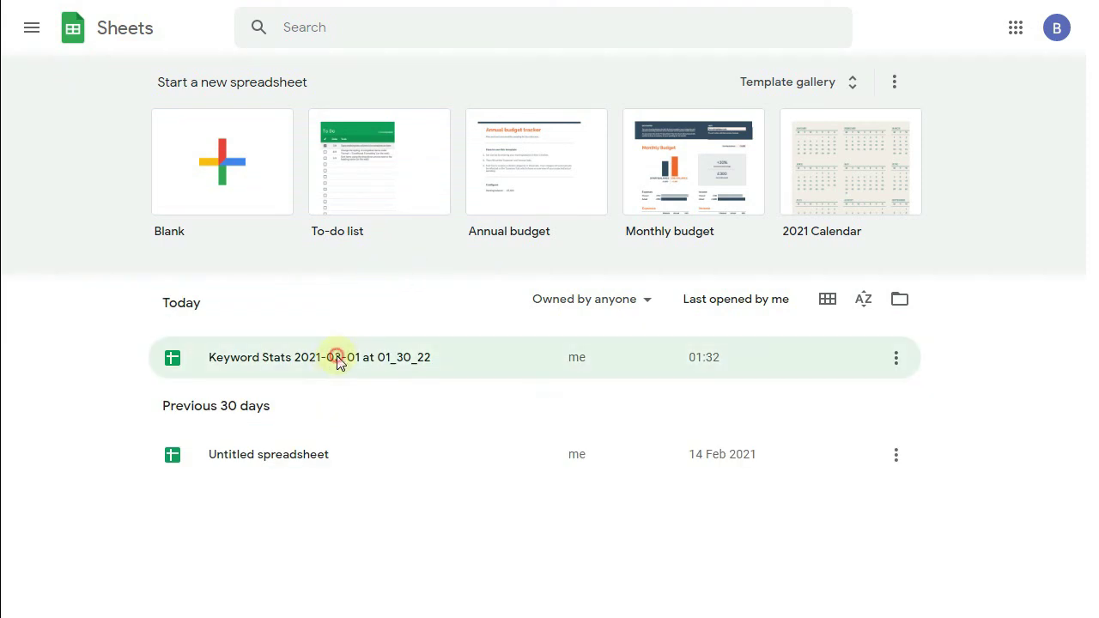
# Step: Open the "Keyword Stats 2021-03-01 at 01_30_22" spreadsheet and review its exported keyword rows
pyautogui.click(336, 359)
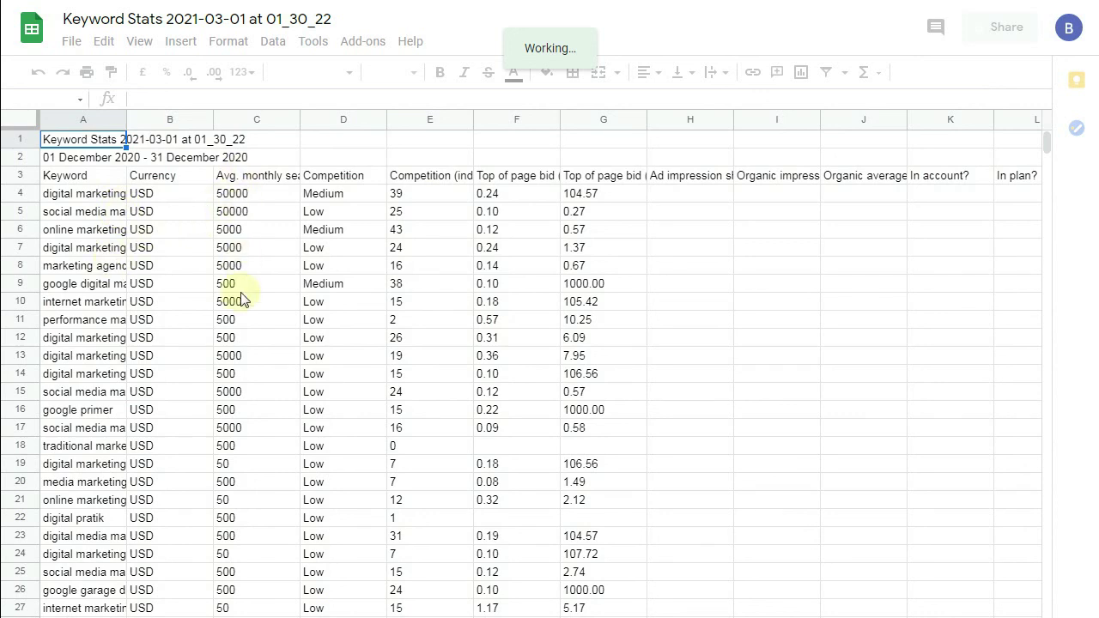
pyautogui.scroll(-3, 1028, 167)
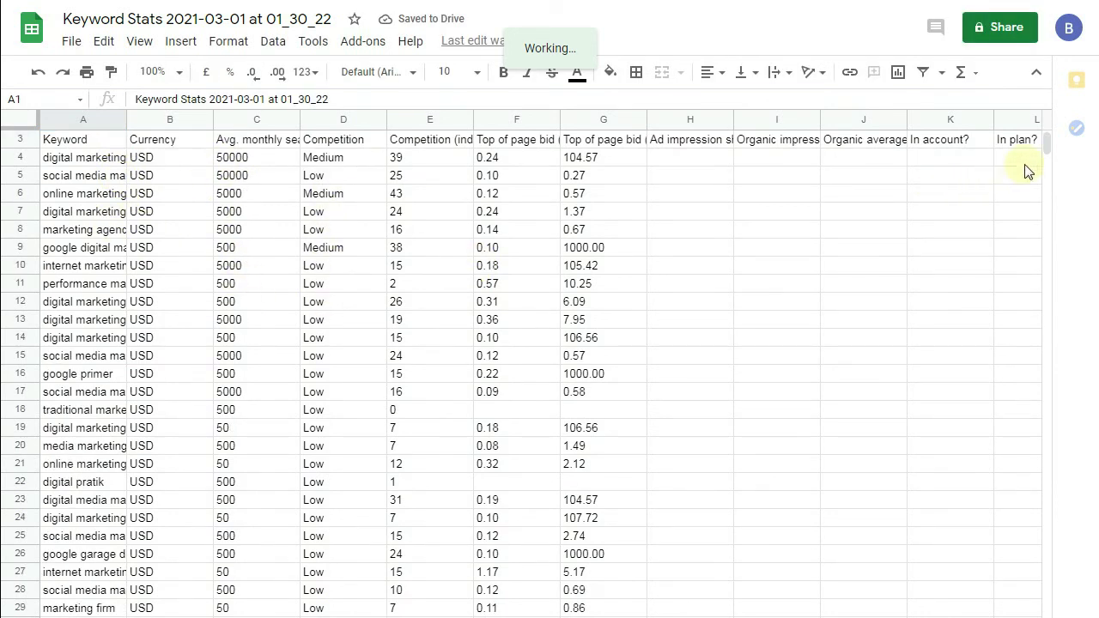
pyautogui.scroll(-20, 1041, 197)
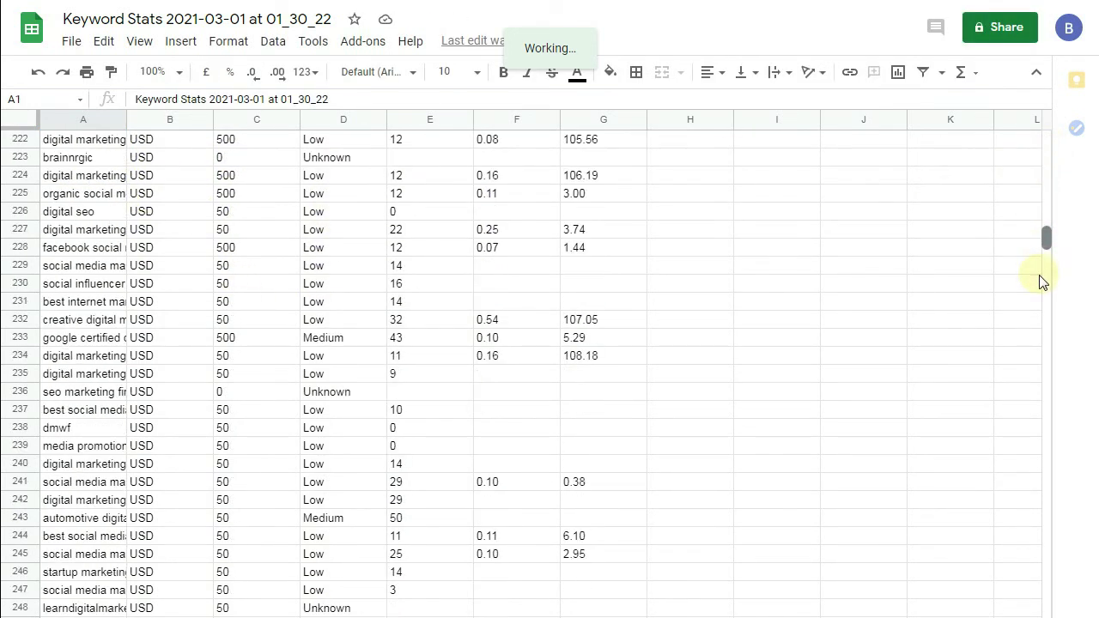
pyautogui.scroll(-20, 1055, 196)
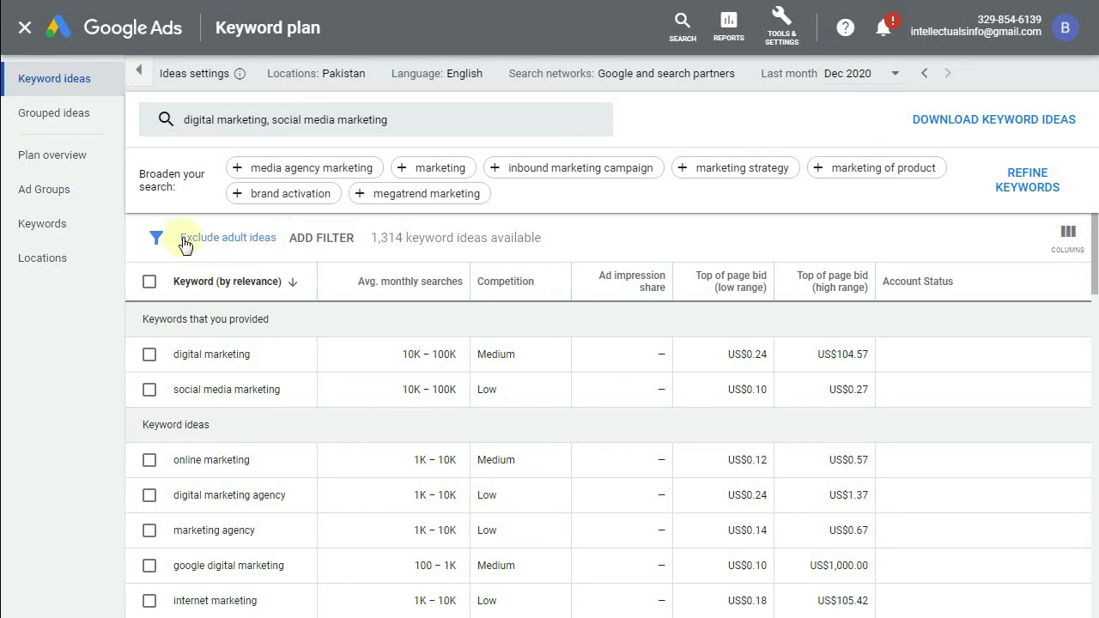
# Step: Switch back to Google Ads and examine the keywords in the Google Garage and Marketing Specialist groups of the grouped ideas
pyautogui.click(49, 124)
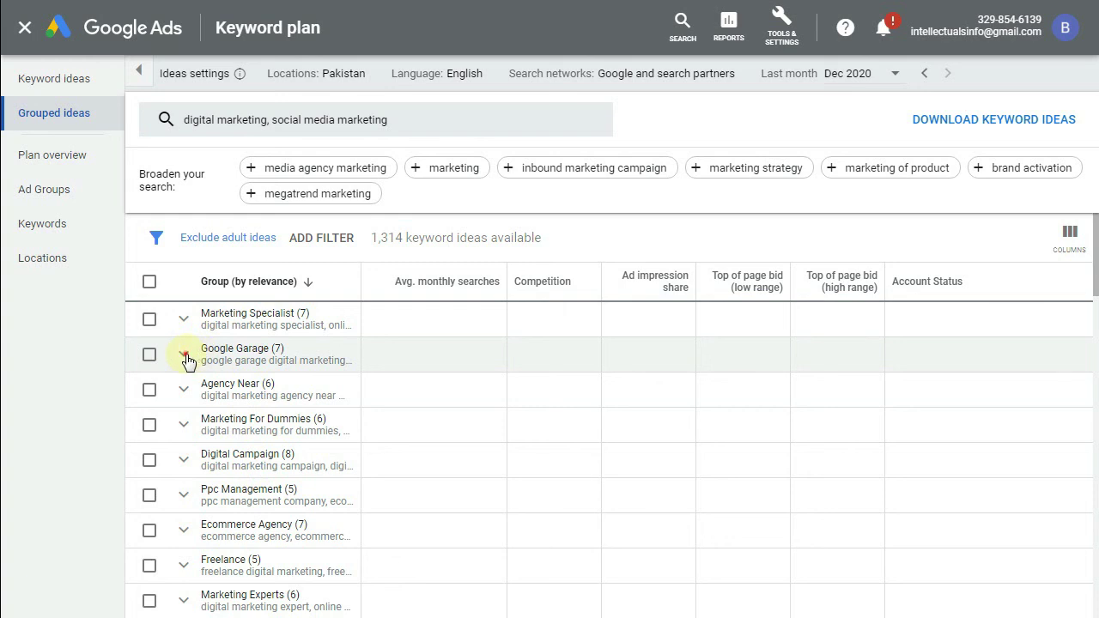
pyautogui.click(186, 354)
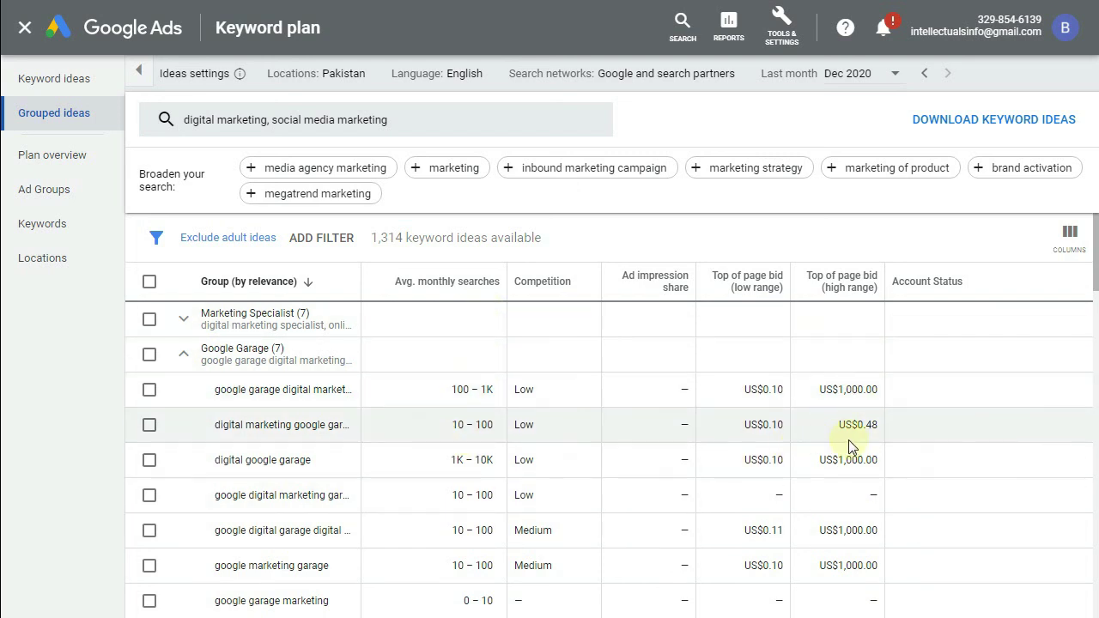
pyautogui.click(185, 357)
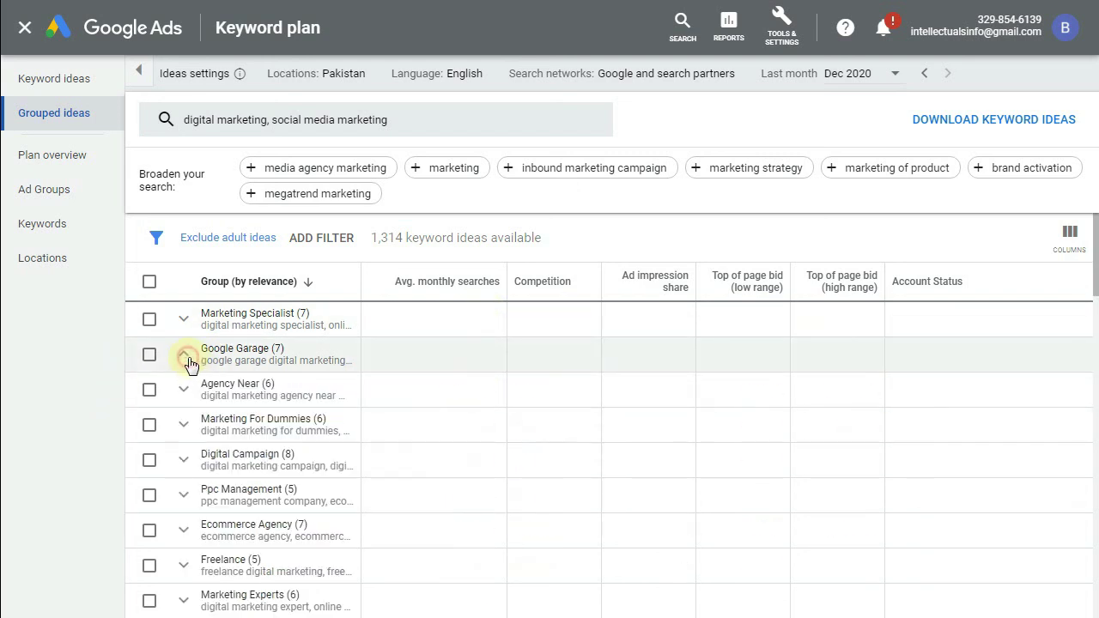
pyautogui.click(183, 321)
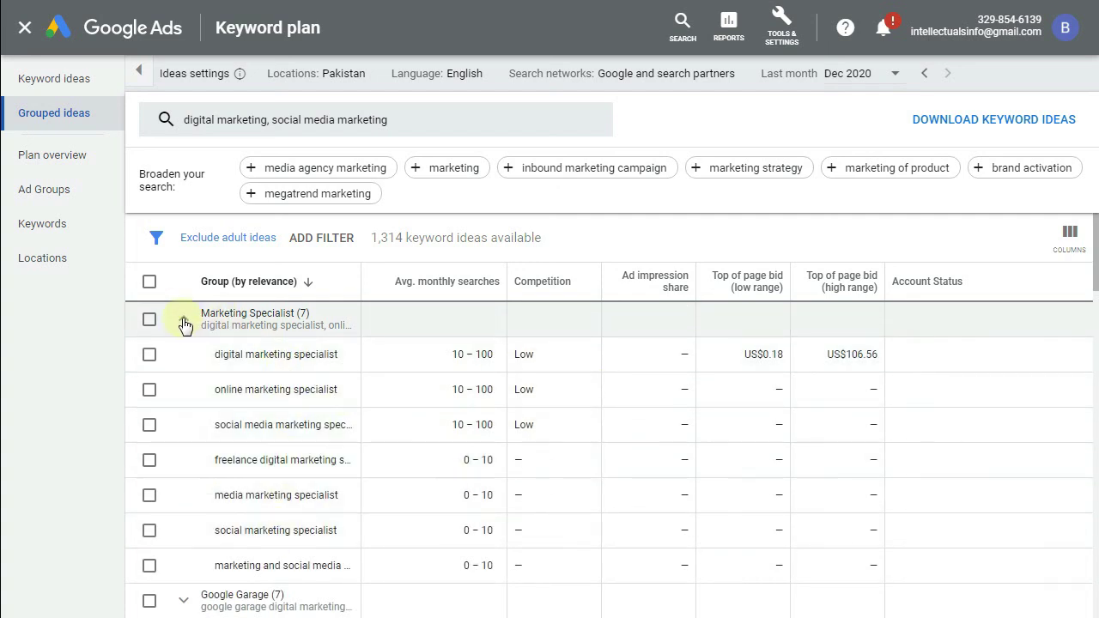
pyautogui.click(183, 321)
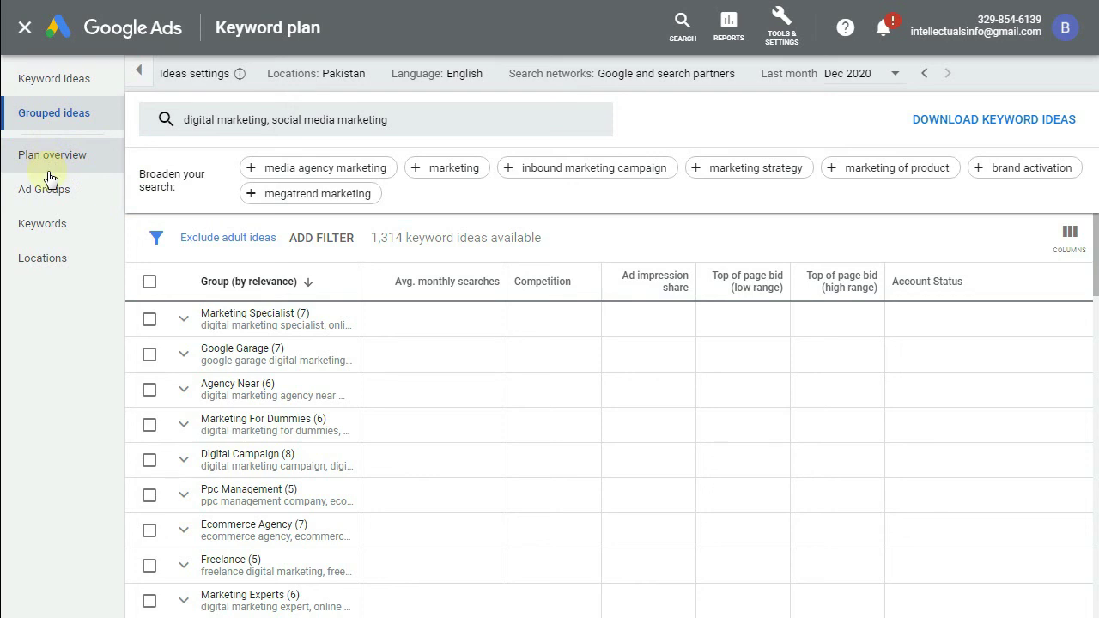
# Step: View the keyword plan's location forecasts, keyword forecasts and ad groups
pyautogui.click(55, 258)
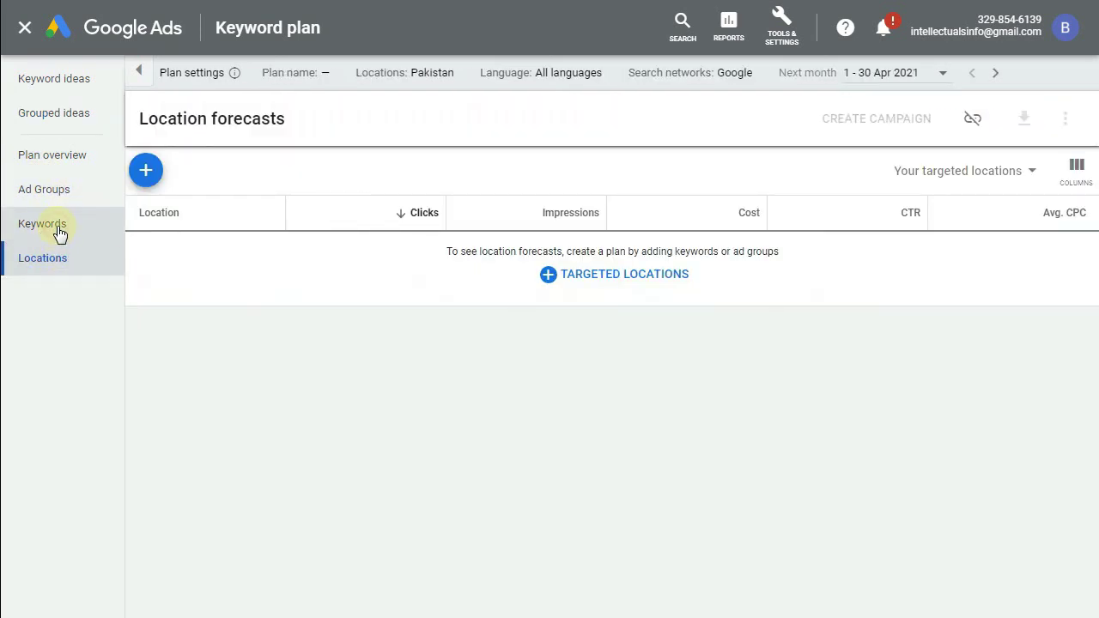
pyautogui.click(59, 232)
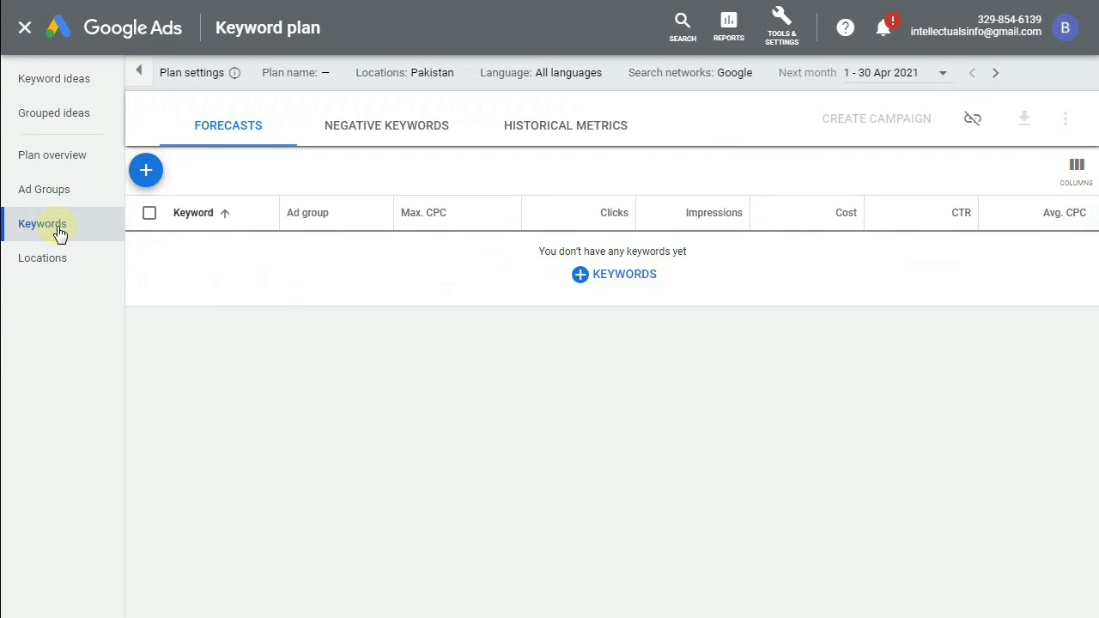
pyautogui.click(39, 185)
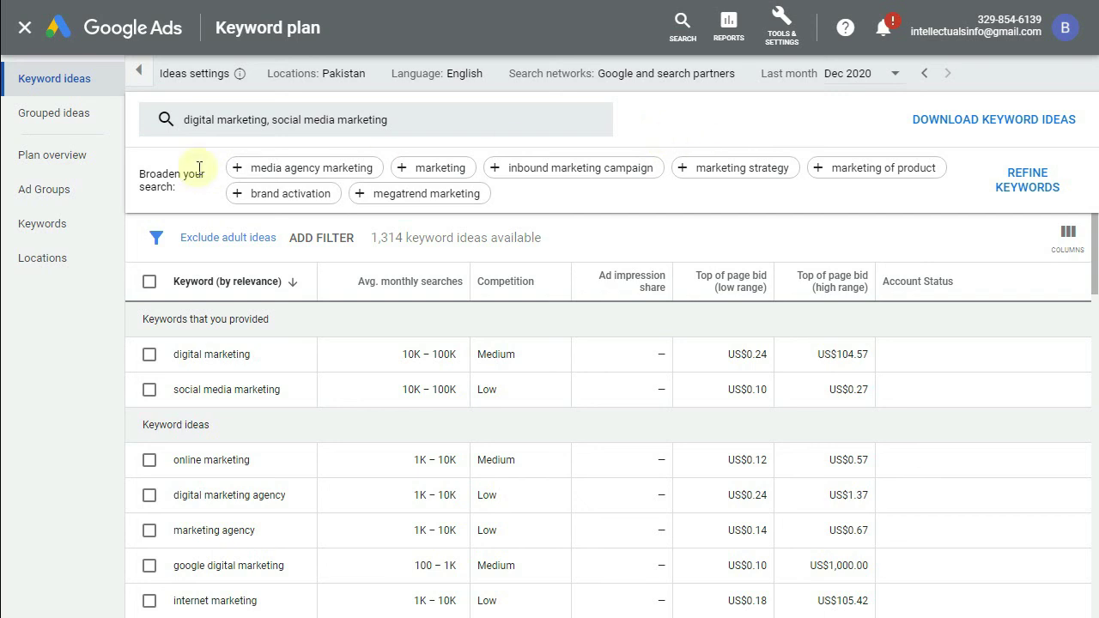
# Step: Review the keyword ideas list with its monthly searches, competition and top of page bid ranges
pyautogui.scroll(-4, 294, 285)
pyautogui.scroll(-4, 781, 387)
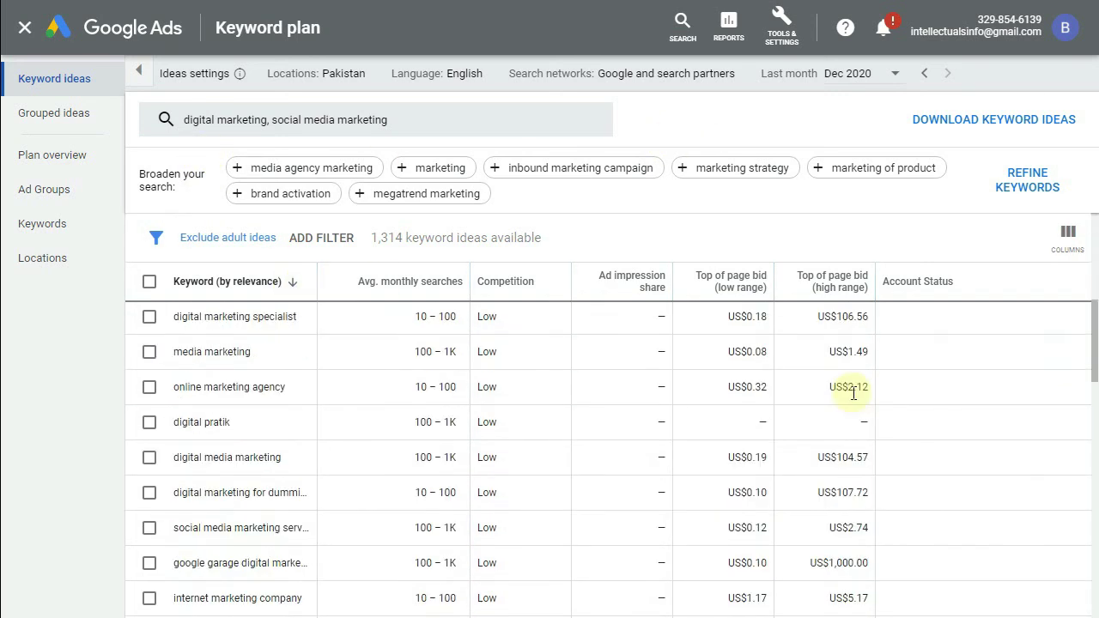
pyautogui.scroll(10, 333, 357)
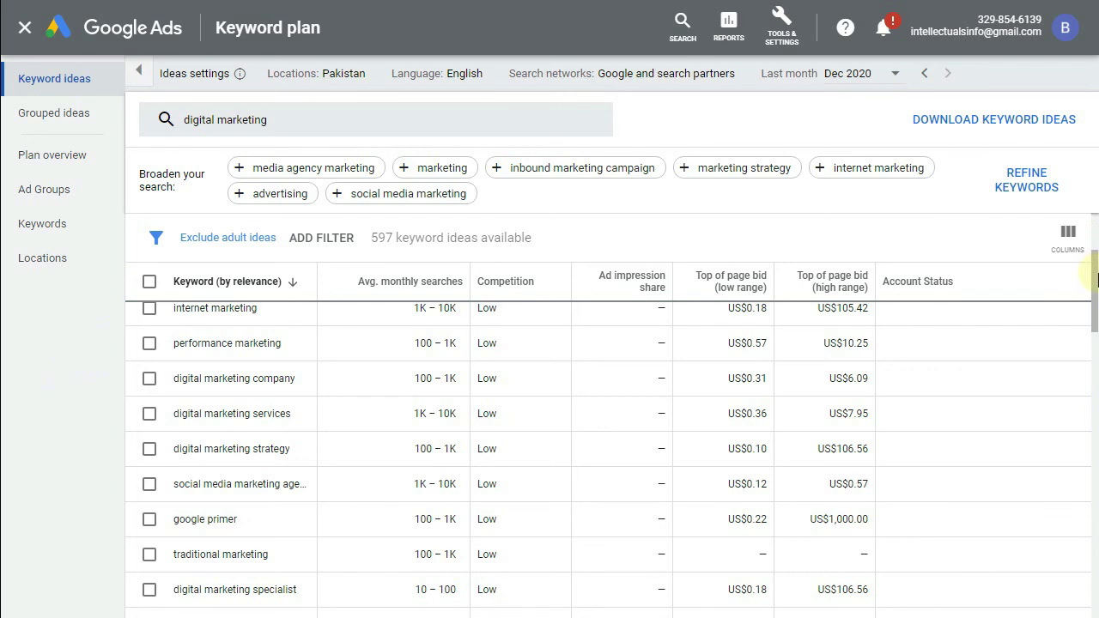
pyautogui.moveTo(1096, 279)
pyautogui.mouseDown()
pyautogui.moveTo(1095, 354)
pyautogui.moveTo(1096, 275)
pyautogui.mouseUp()
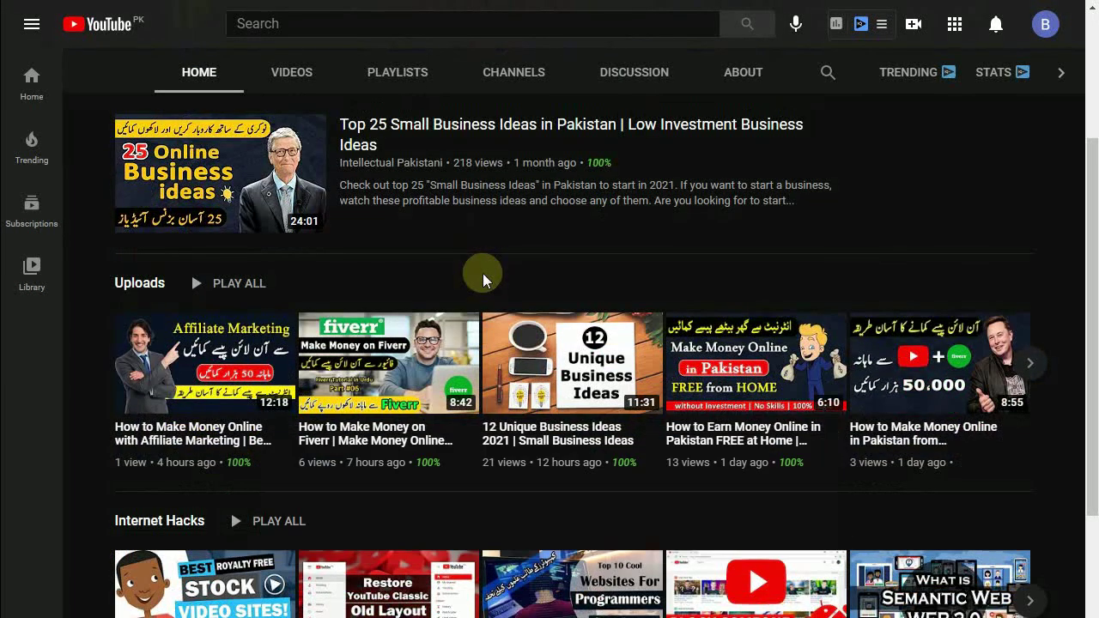
# Step: Switch to YouTube and look over the Intellectual Pakistani channel's home page, uploads and playlists
pyautogui.scroll(3, 482, 273)
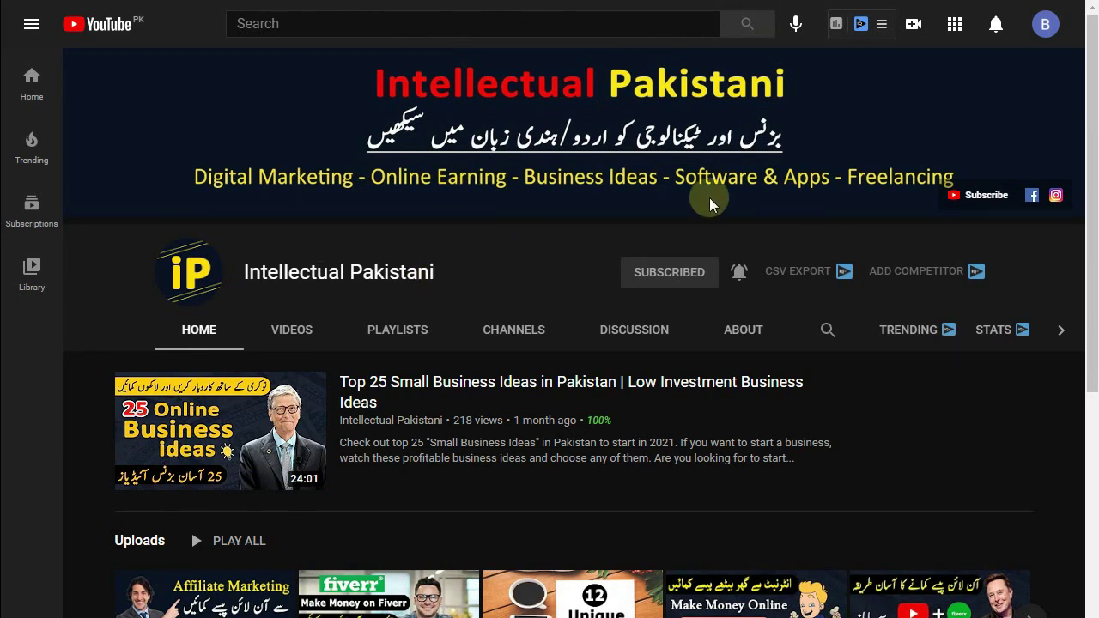
pyautogui.scroll(-3, 481, 246)
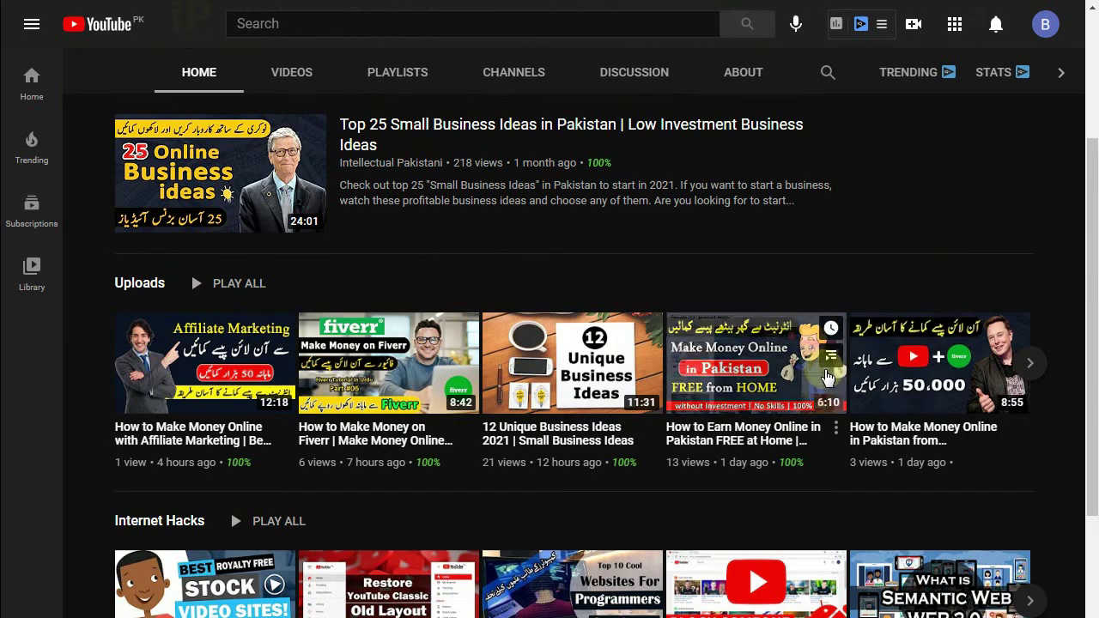
pyautogui.scroll(-3, 827, 378)
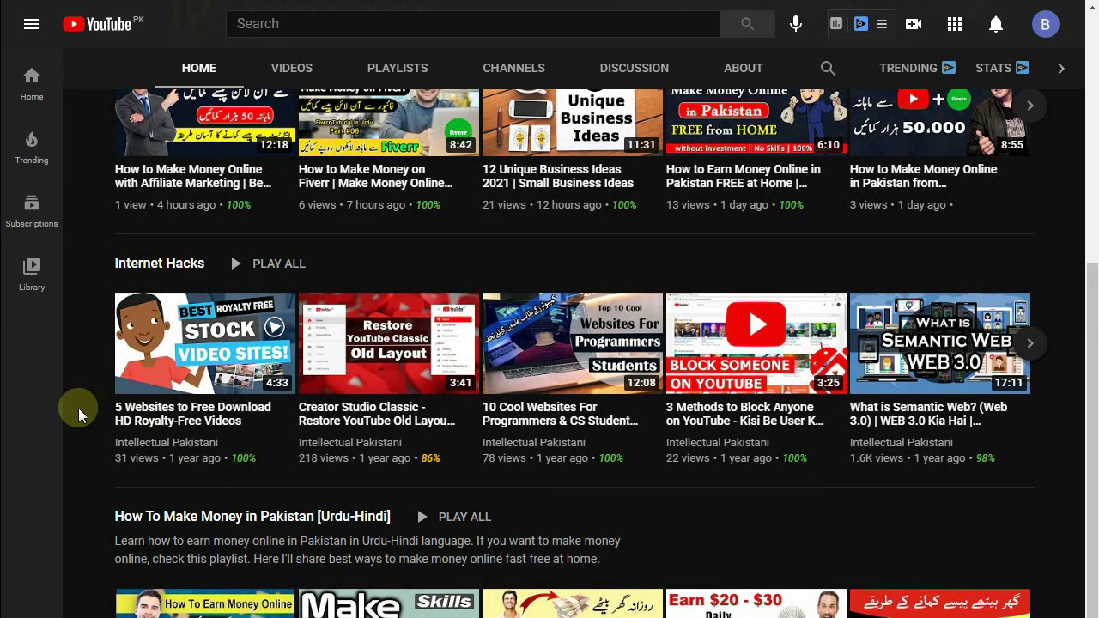
pyautogui.scroll(-3, 78, 412)
pyautogui.scroll(10, 77, 408)
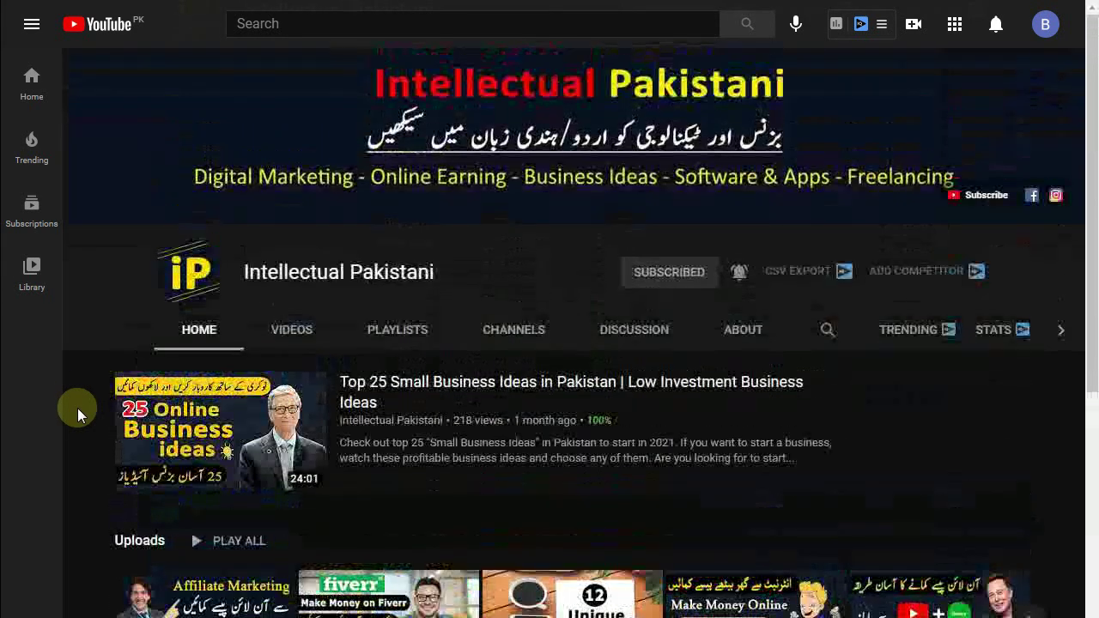